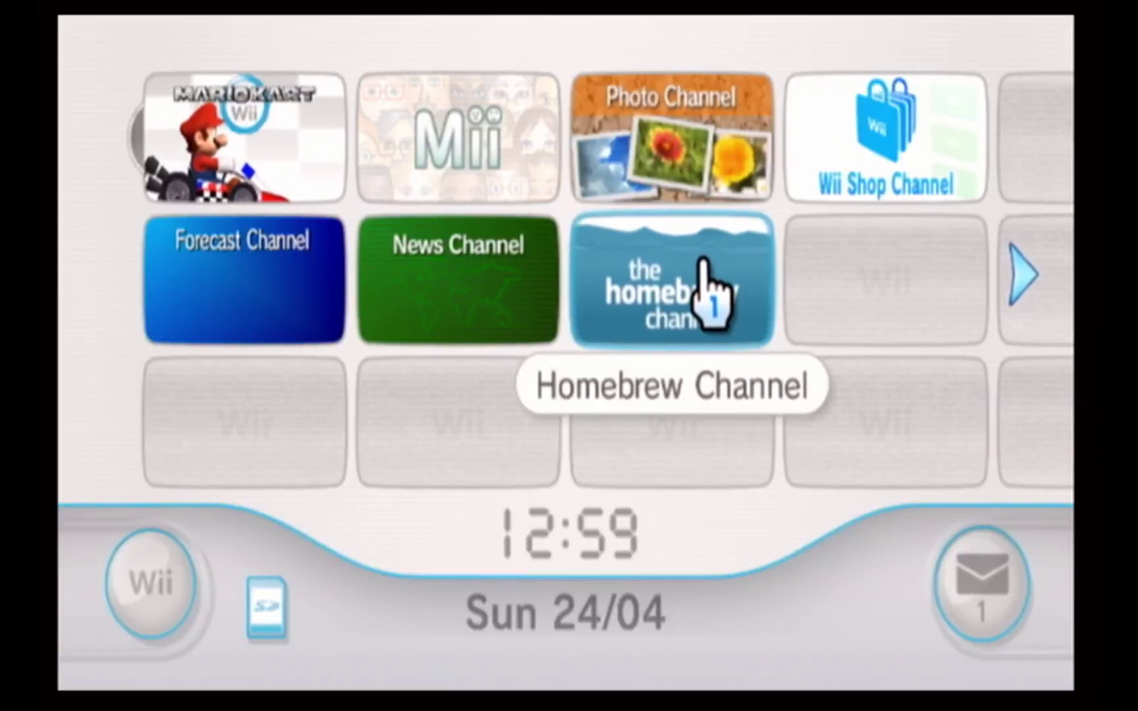
- Launch Homebrew Browser from the Homebrew Channel
click(711, 291)
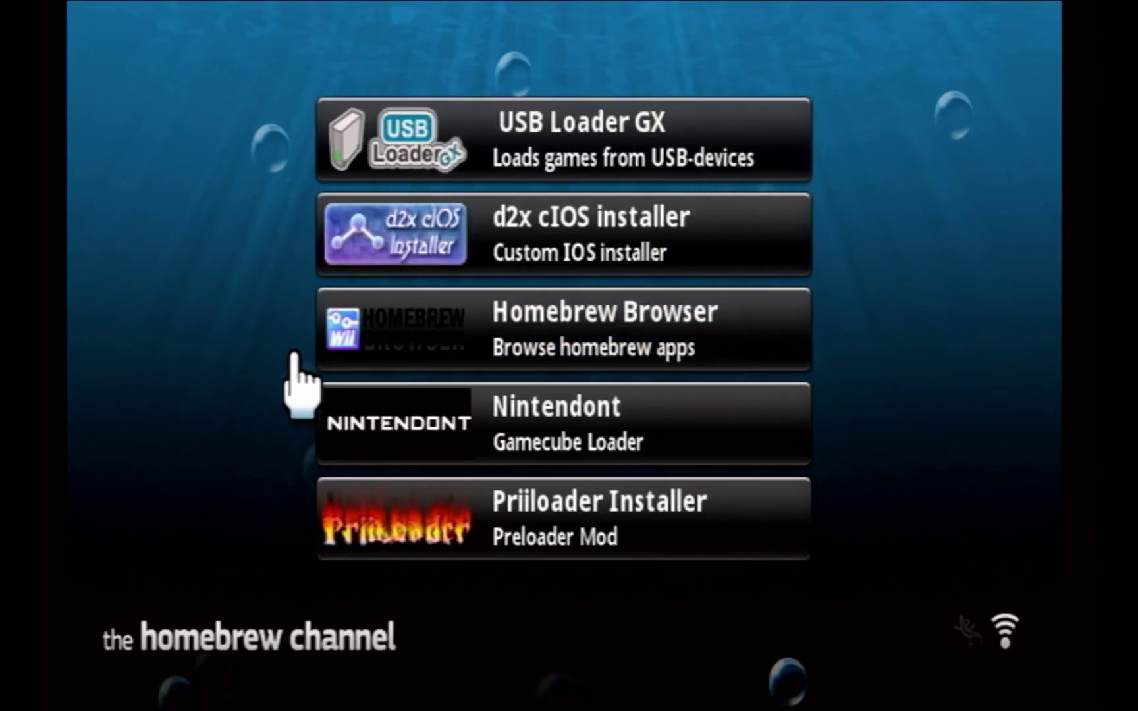
click(719, 337)
click(578, 539)
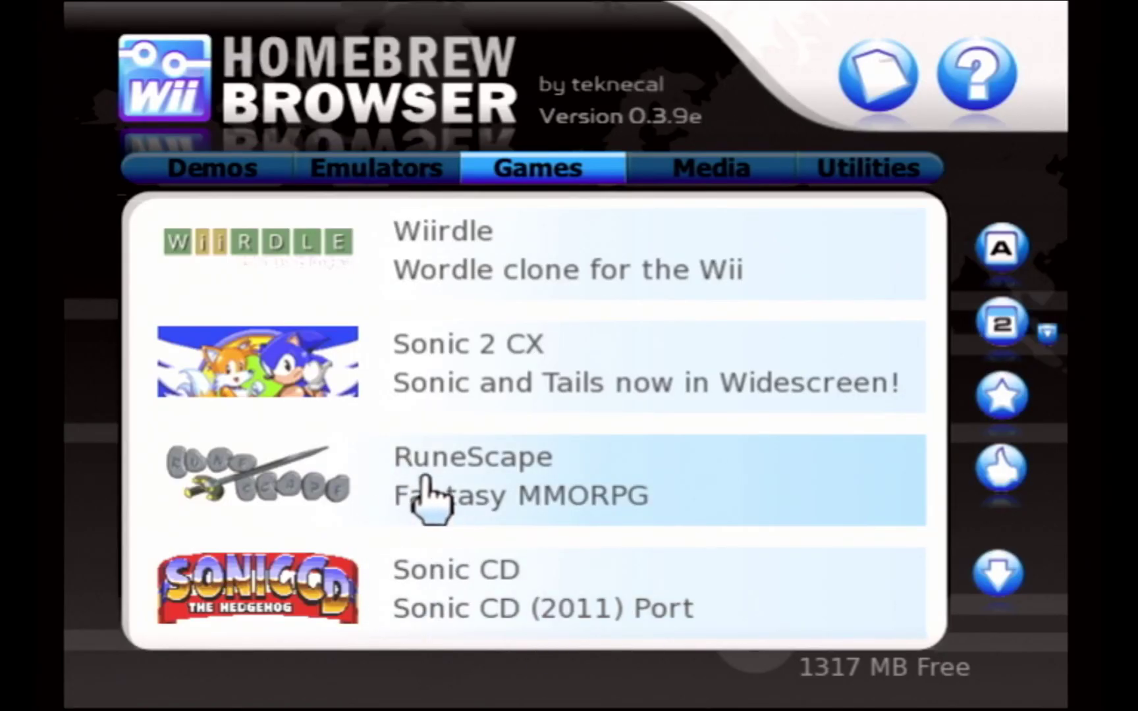
- Browse the Utilities category to find SaveGame Manager GX
click(892, 170)
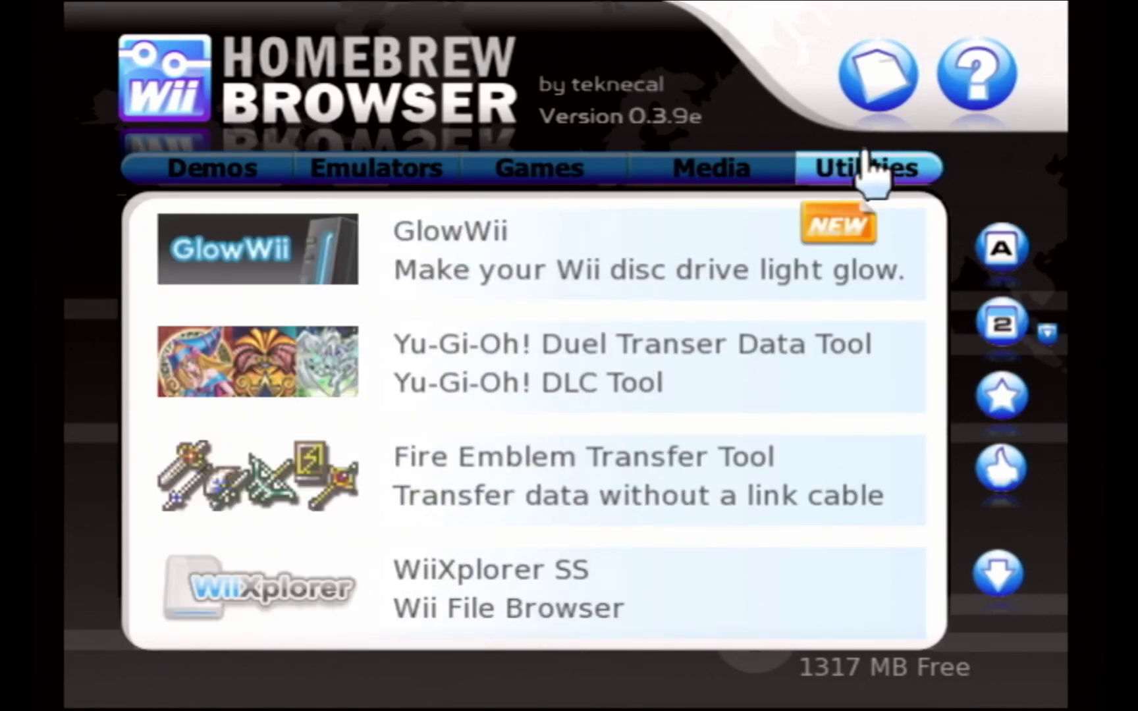
scroll(643, 419, down, 5)
scroll(572, 379, down, 20)
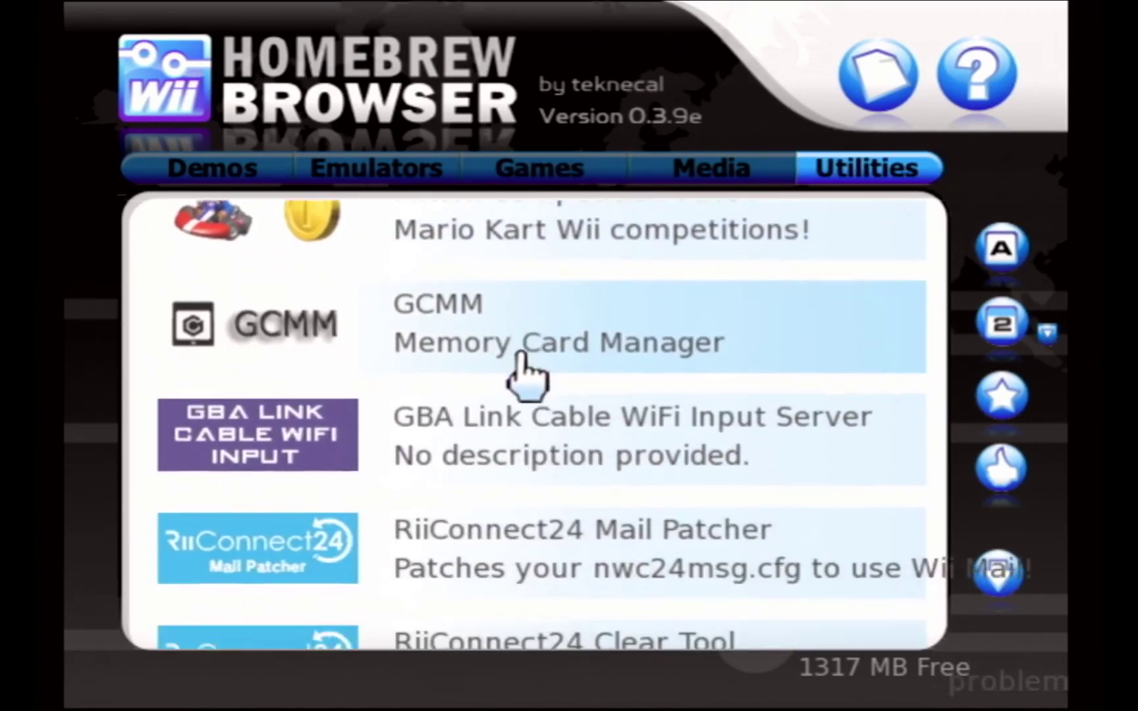
scroll(548, 316, down, 5)
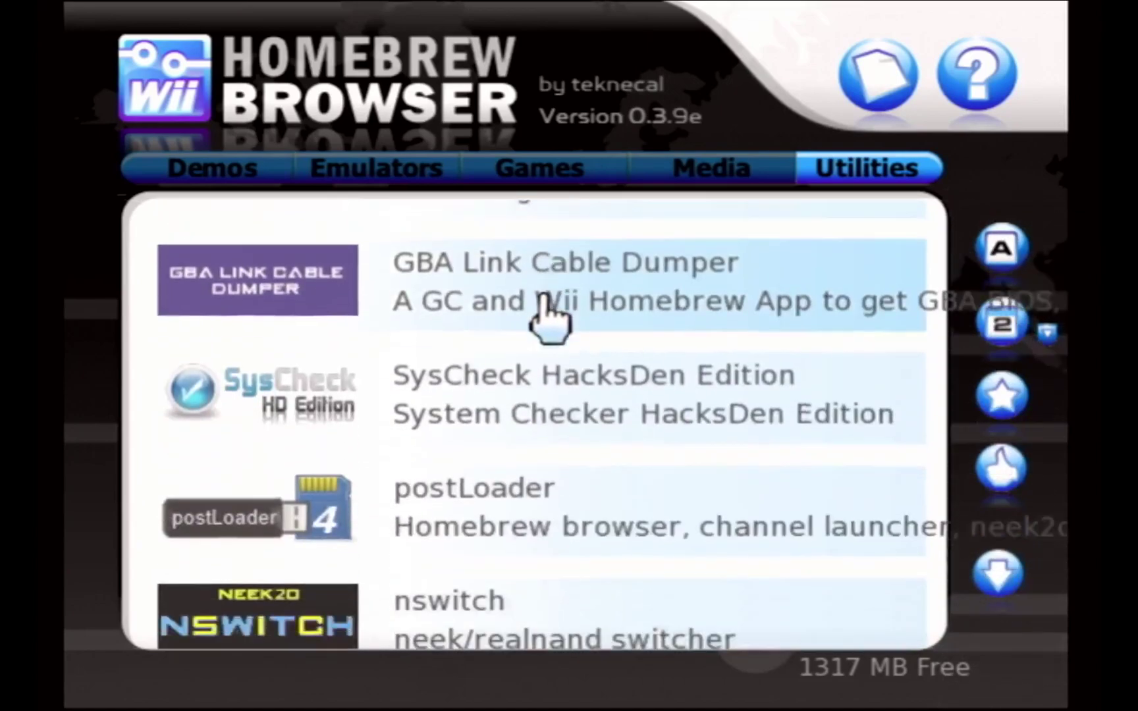
scroll(548, 336, up, 5)
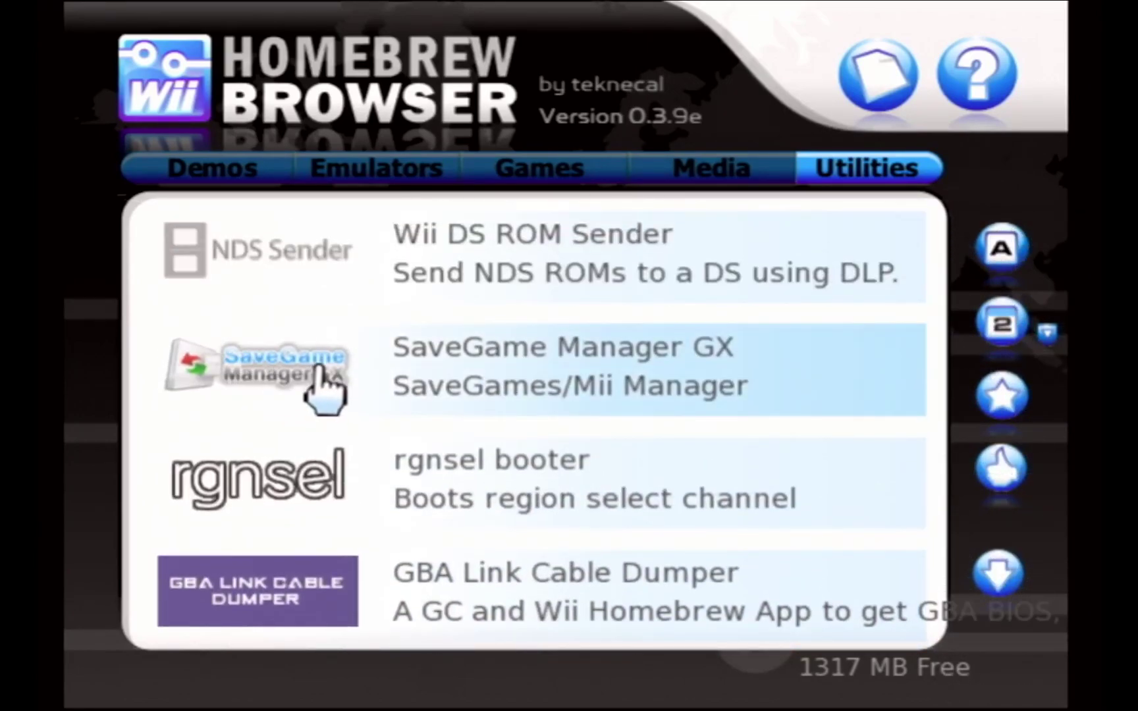
- Download SaveGame Manager GX from its details page, then return to the loader via the Home menu
click(711, 392)
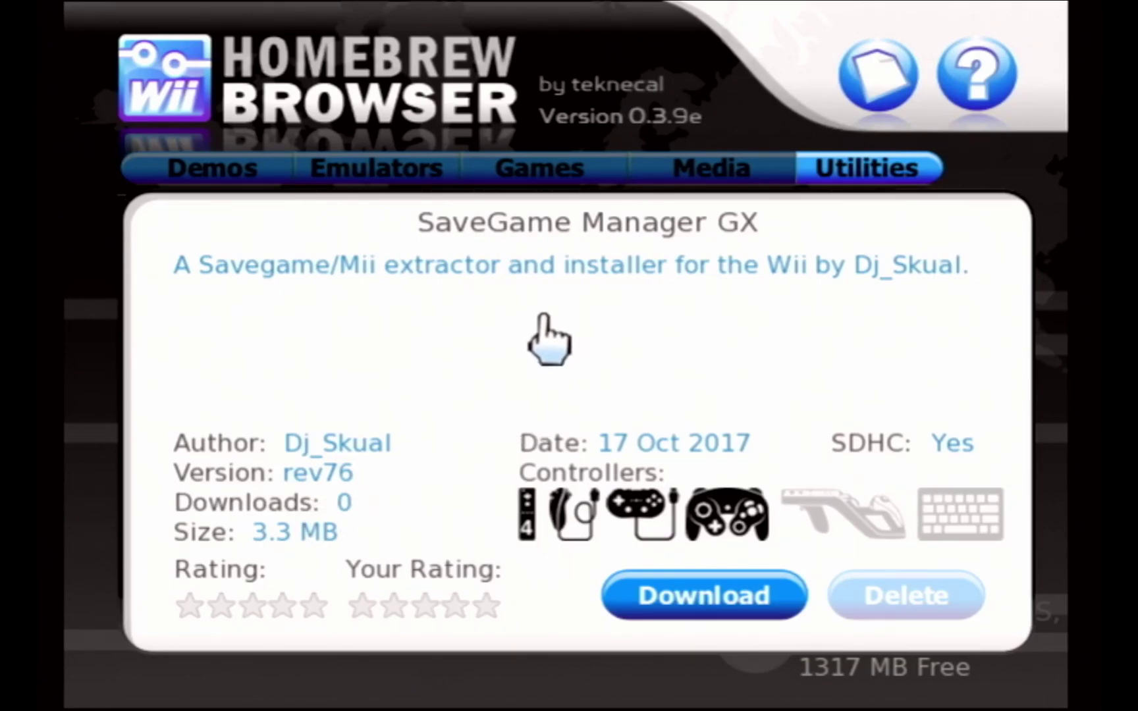
click(699, 626)
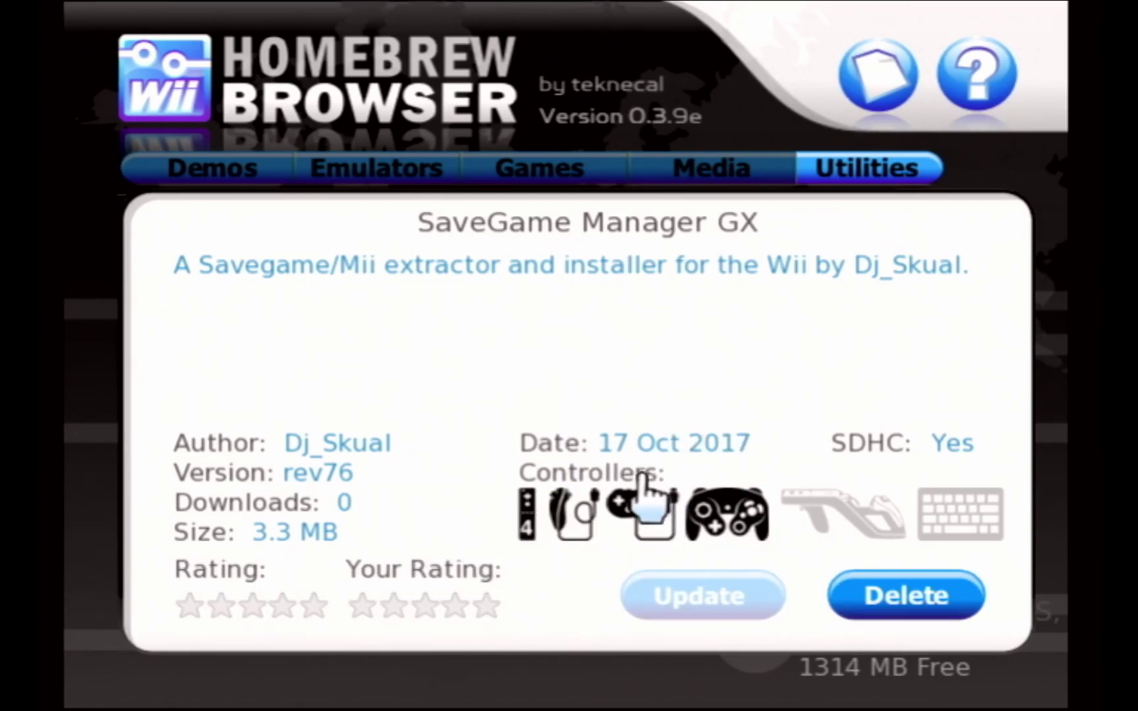
key(Home)
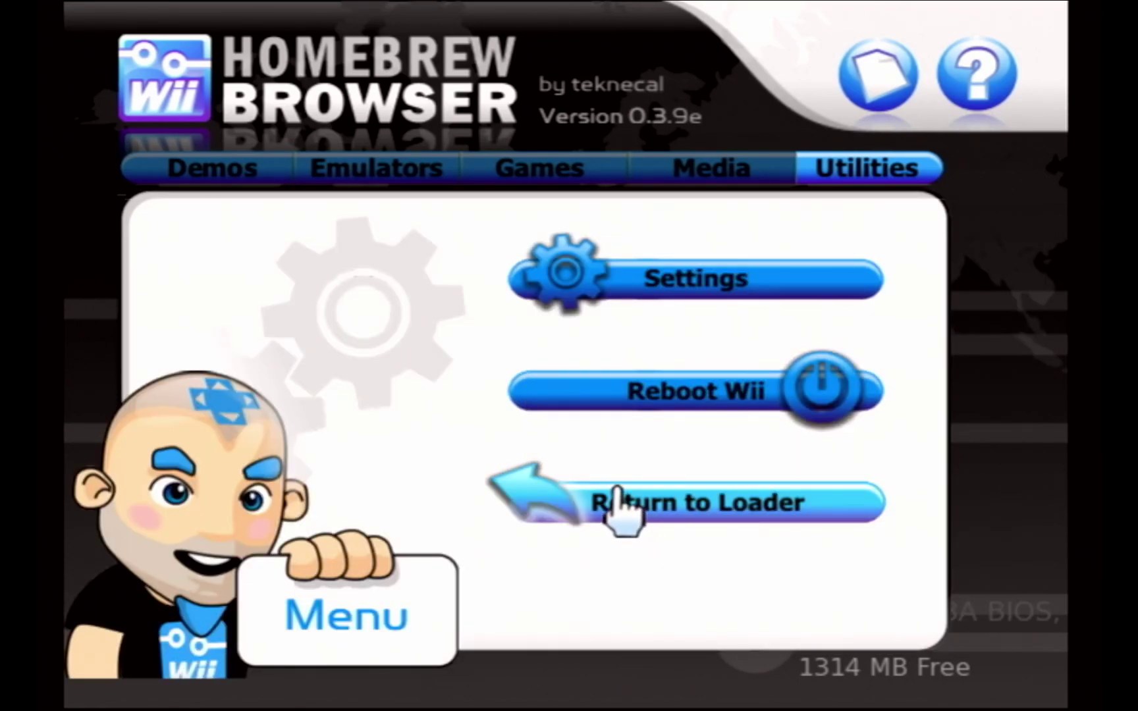
click(618, 506)
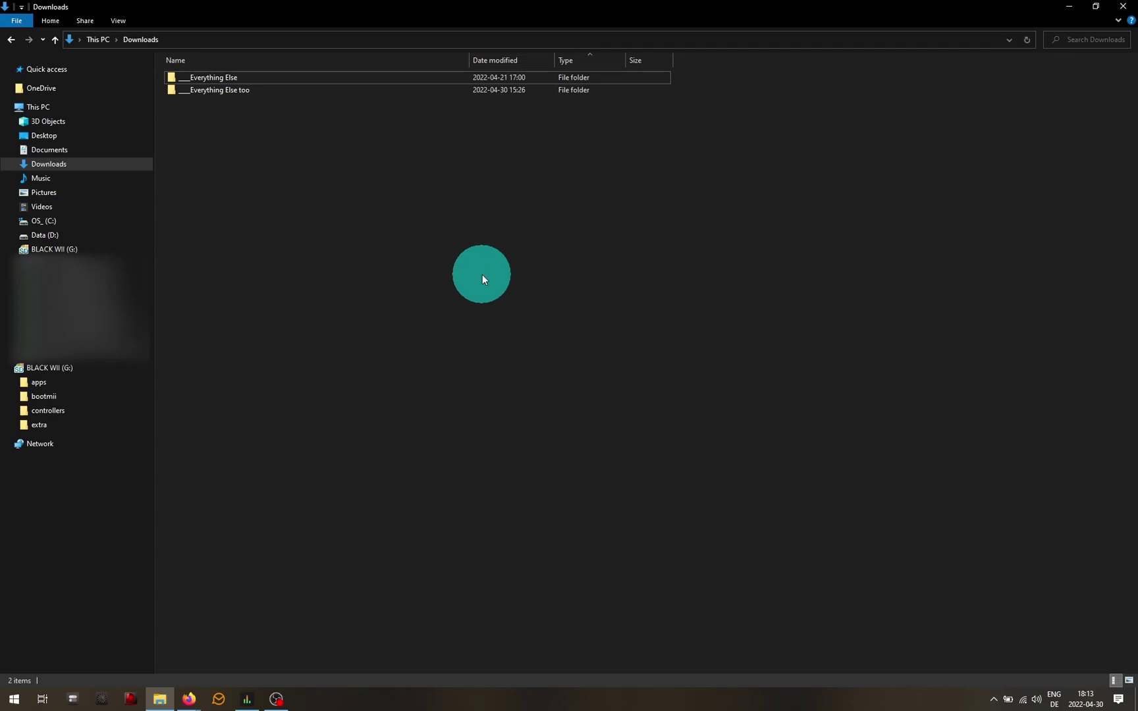
- Download SaveGame-Manager-GX-Beta.zip from WiiBrew in Firefox and show it in Downloads
key(alt+Tab)
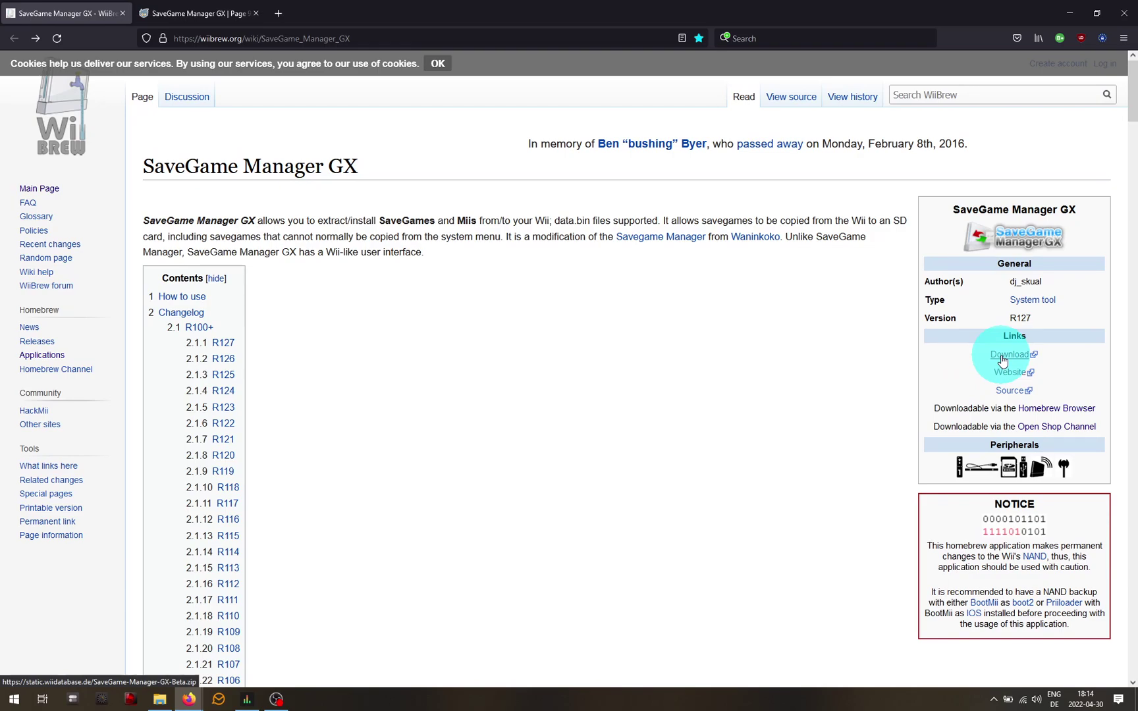
click(1002, 357)
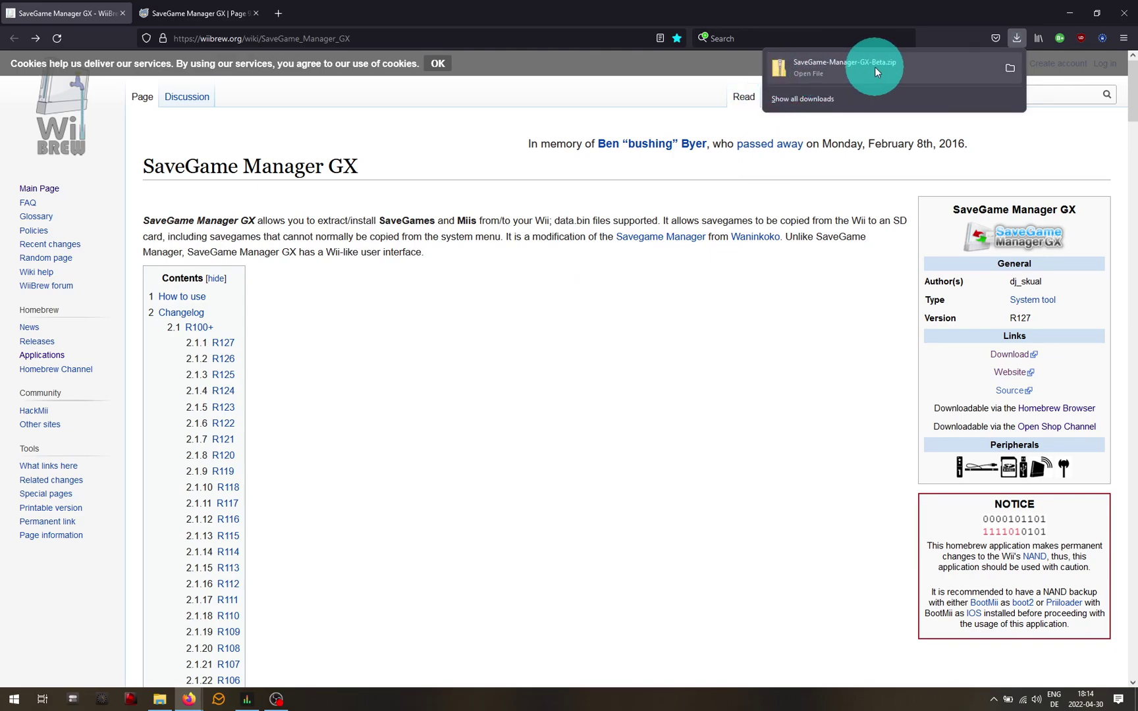
click(1012, 66)
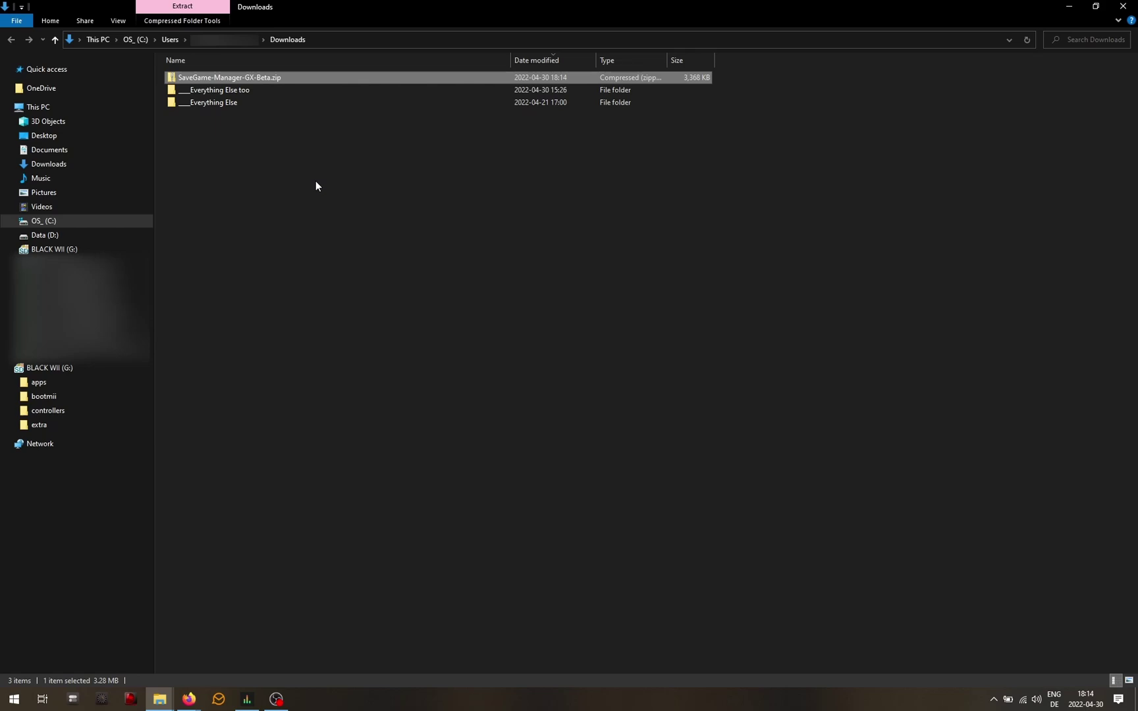
- Extract SaveGame-Manager-GX-Beta.zip with 7-Zip into a SaveGame-Manager-GX-Beta folder
click(316, 185)
right_click(279, 80)
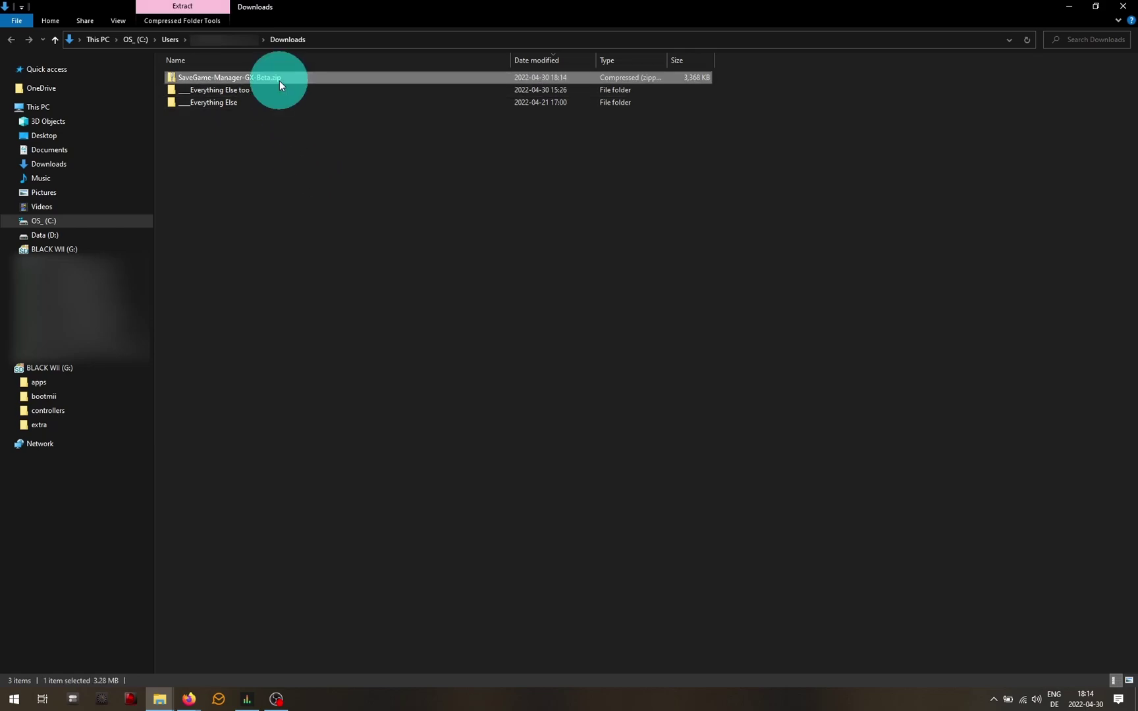
mouse_move(393, 187)
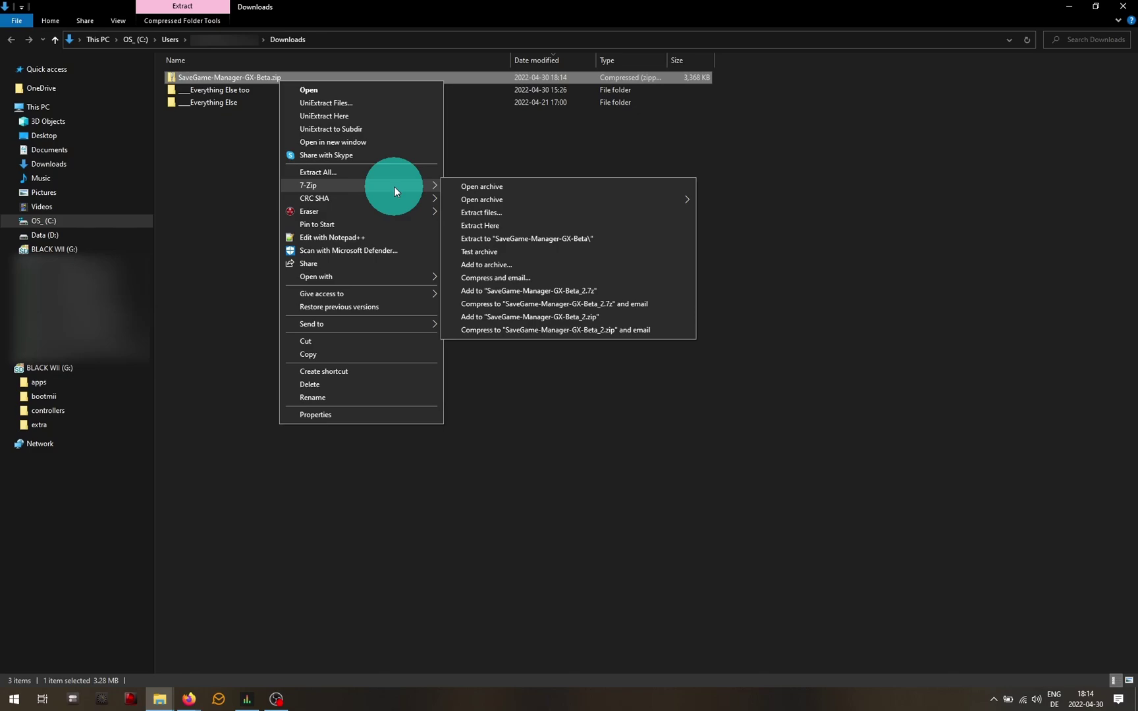
click(604, 237)
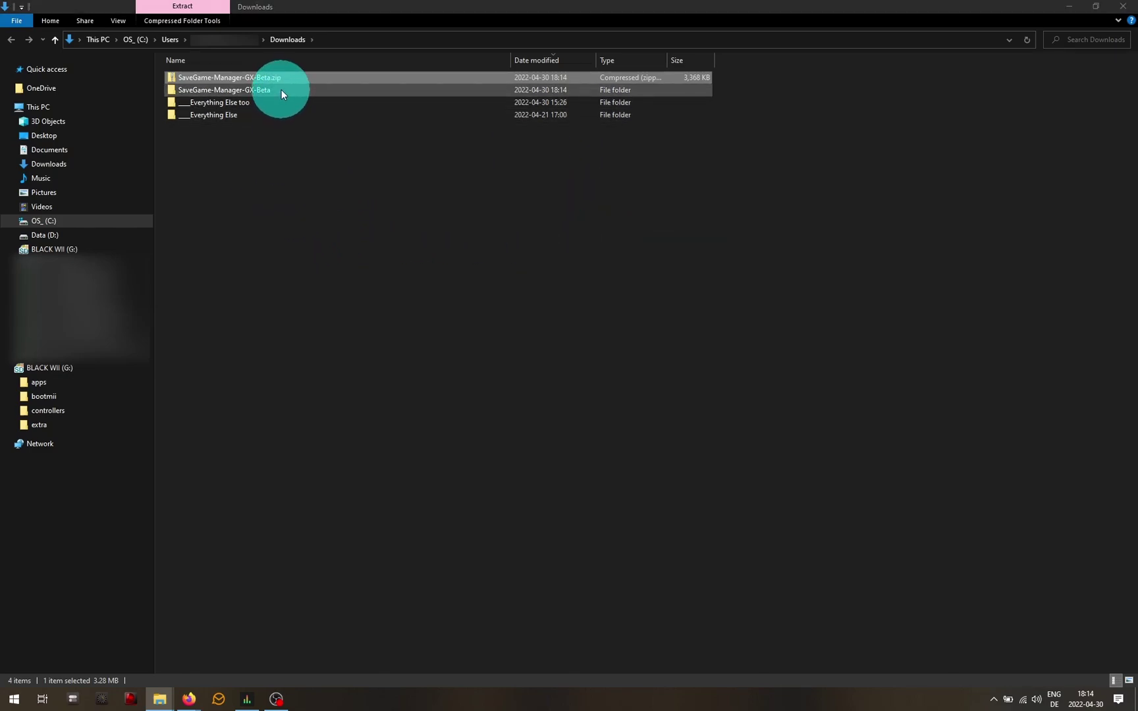
- Inspect the extracted SaveGame_Manager_GX folder and meta.xml, then delete the zip
double_click(281, 91)
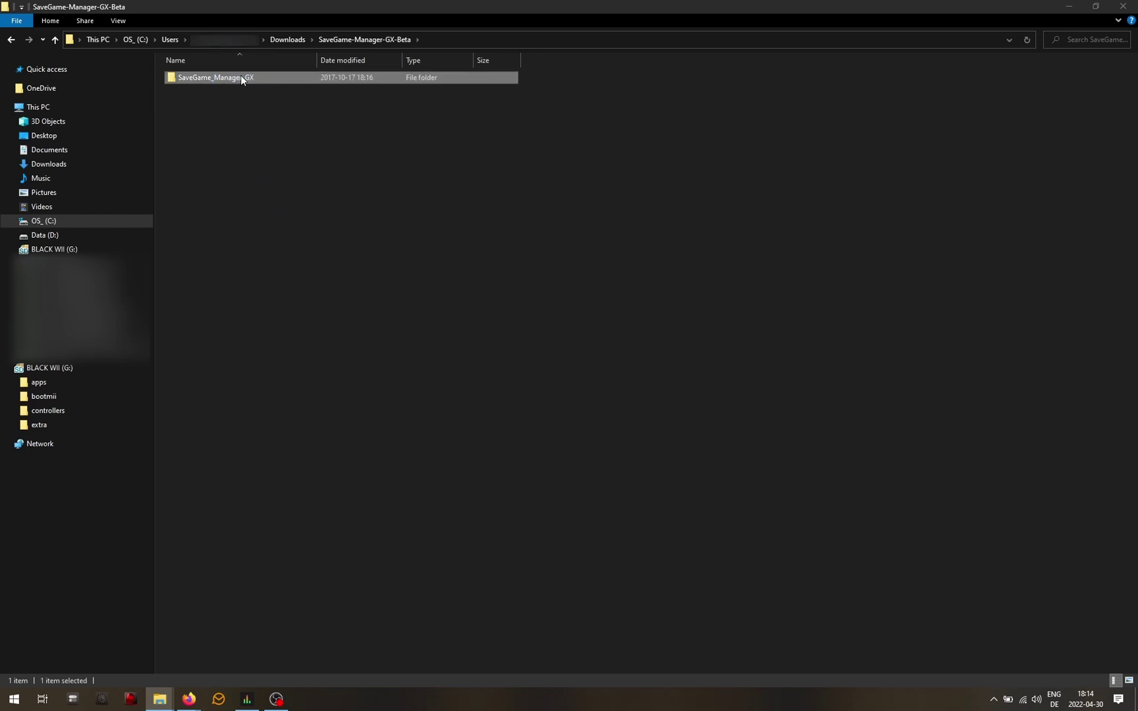
double_click(241, 79)
right_click(209, 102)
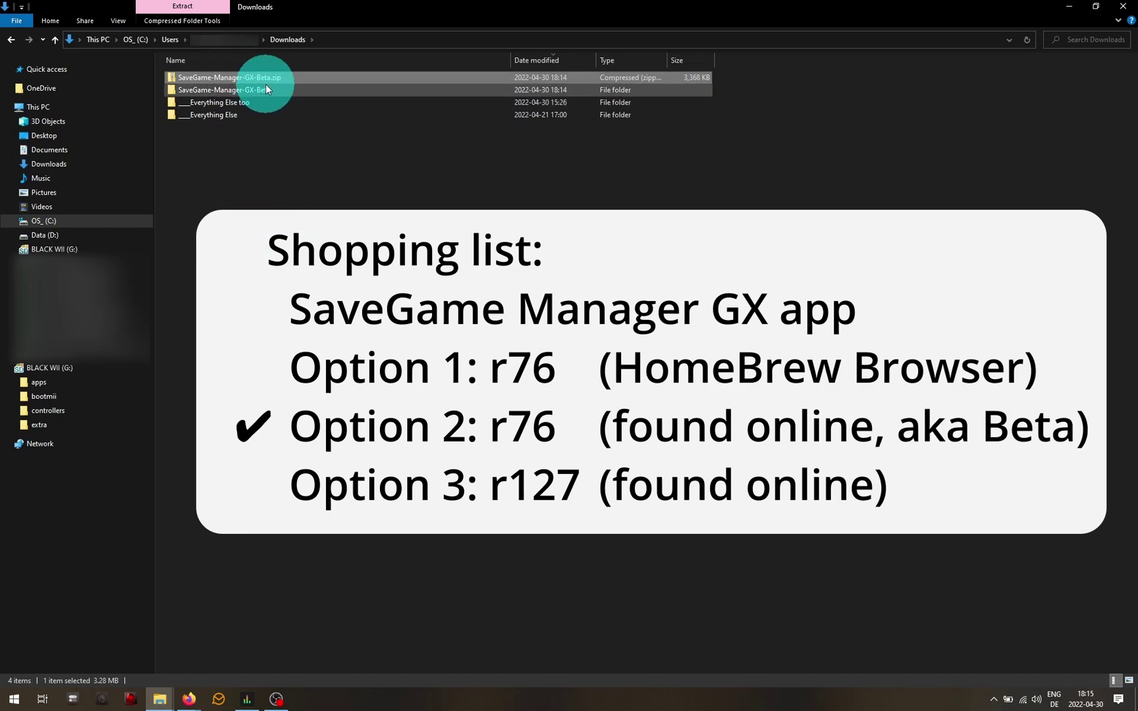
key(Delete)
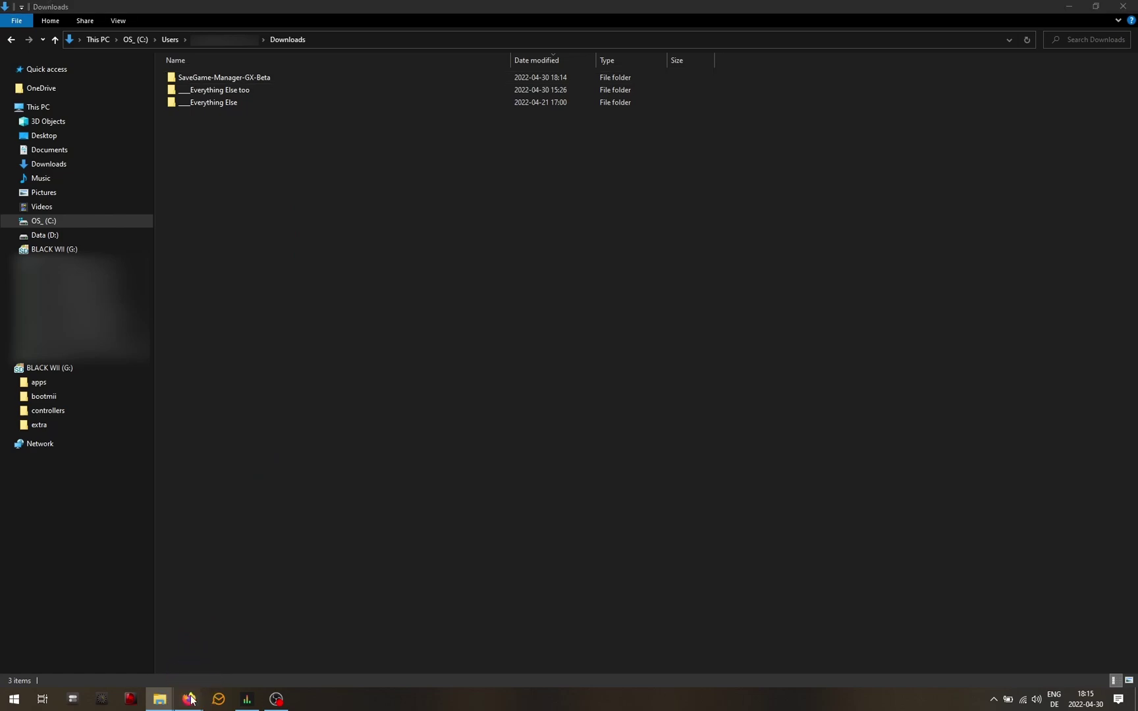
- Open the SaveGame Manager GX SourceForge project website in a new Firefox tab
mouse_move(189, 699)
click(236, 648)
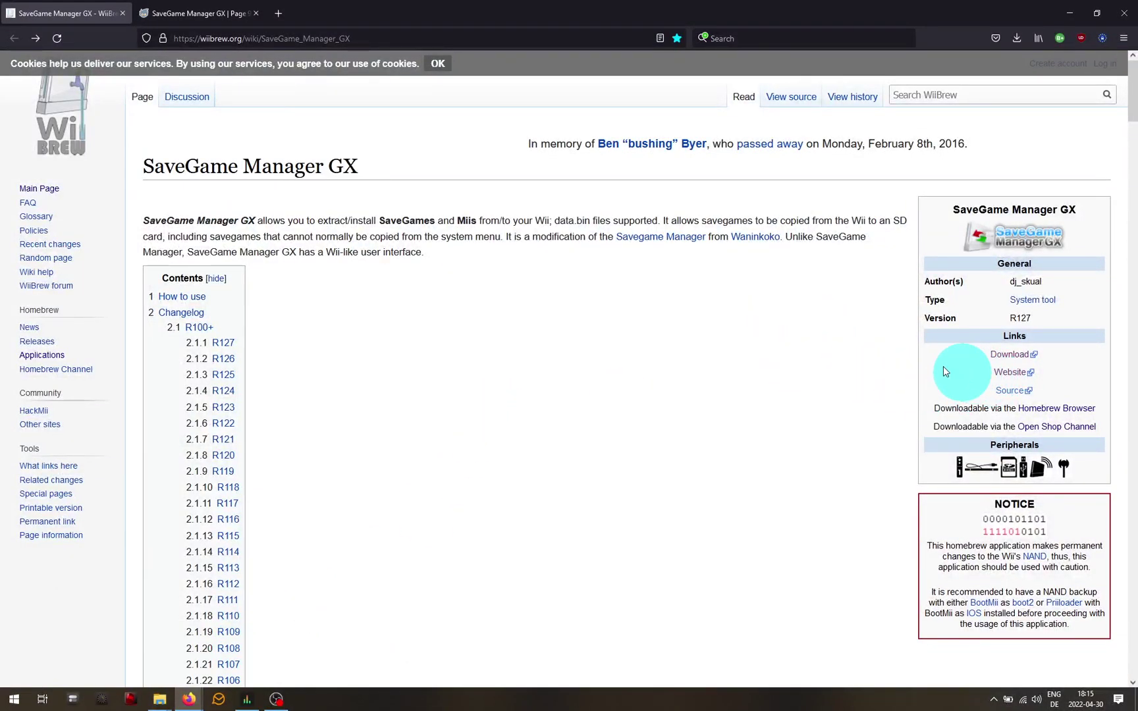
middle_click(1006, 374)
click(185, 15)
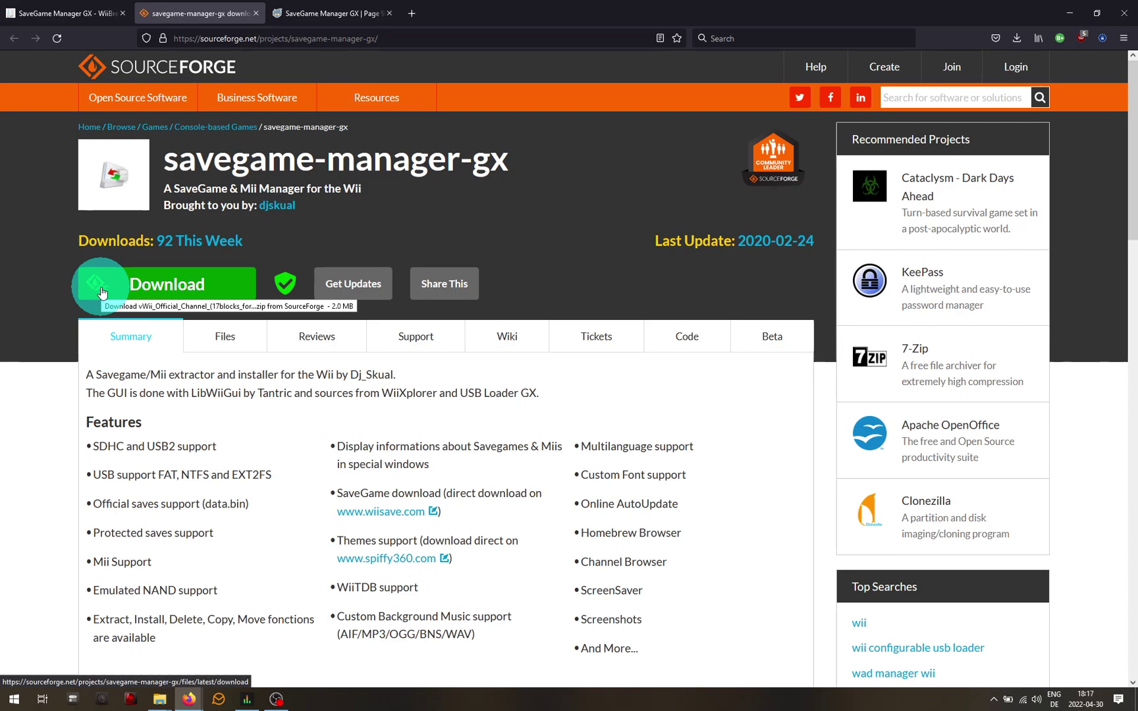
- Download vWii_Official_Channel_(17blocks_forwarder_rev09_SMGX).zip and show it in Downloads
click(141, 292)
click(141, 292)
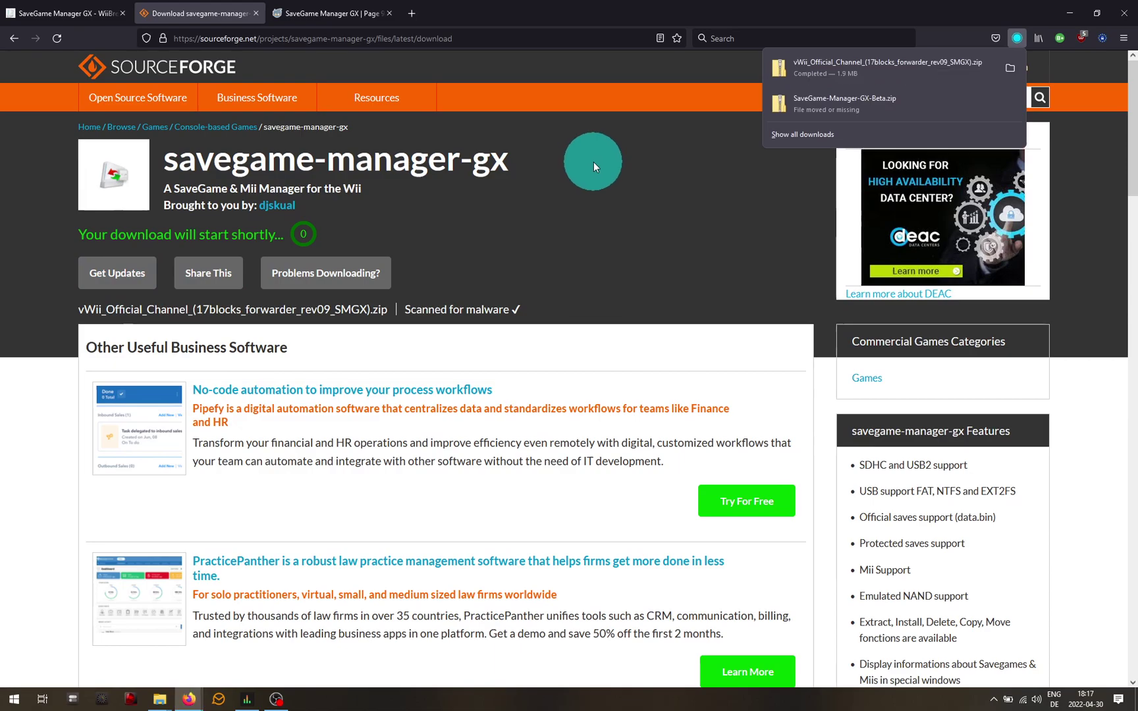
click(1009, 68)
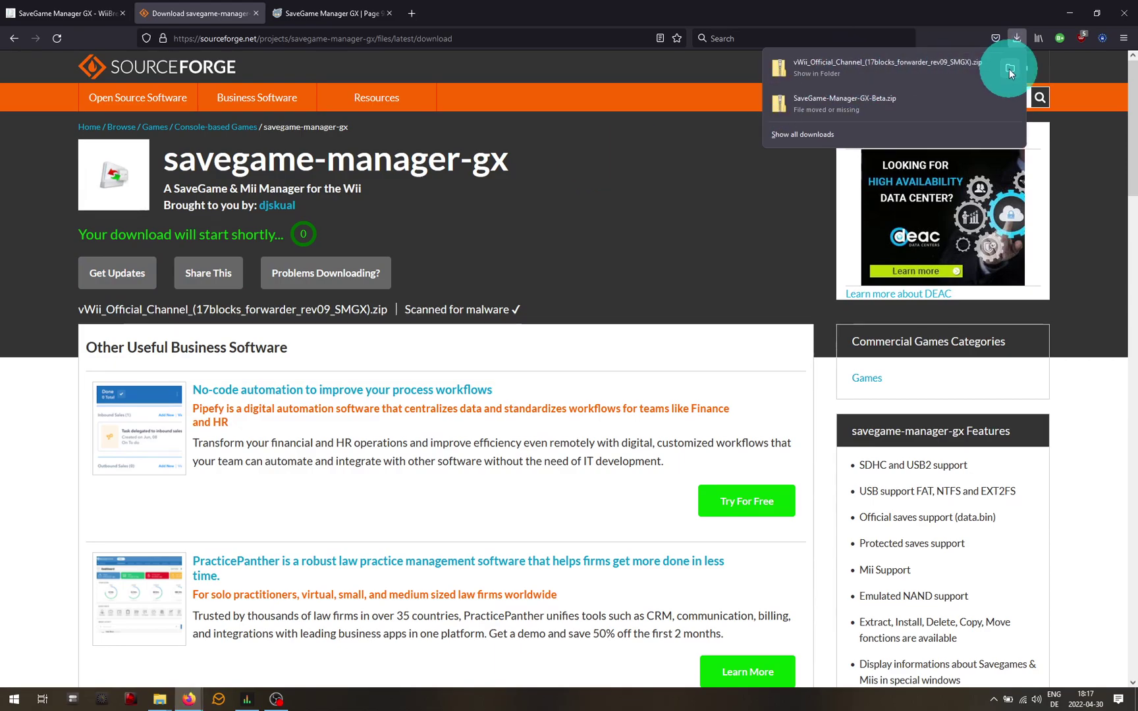
- Select the vWii_Official_Channel zip in Downloads and delete it
click(421, 254)
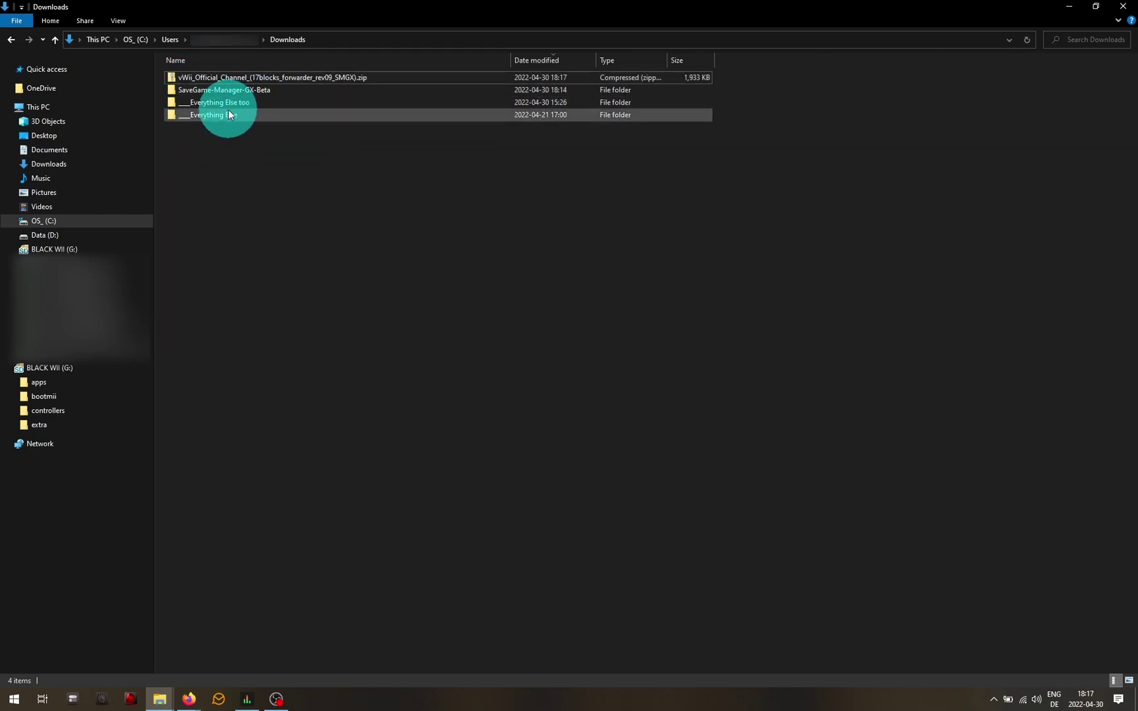
click(197, 78)
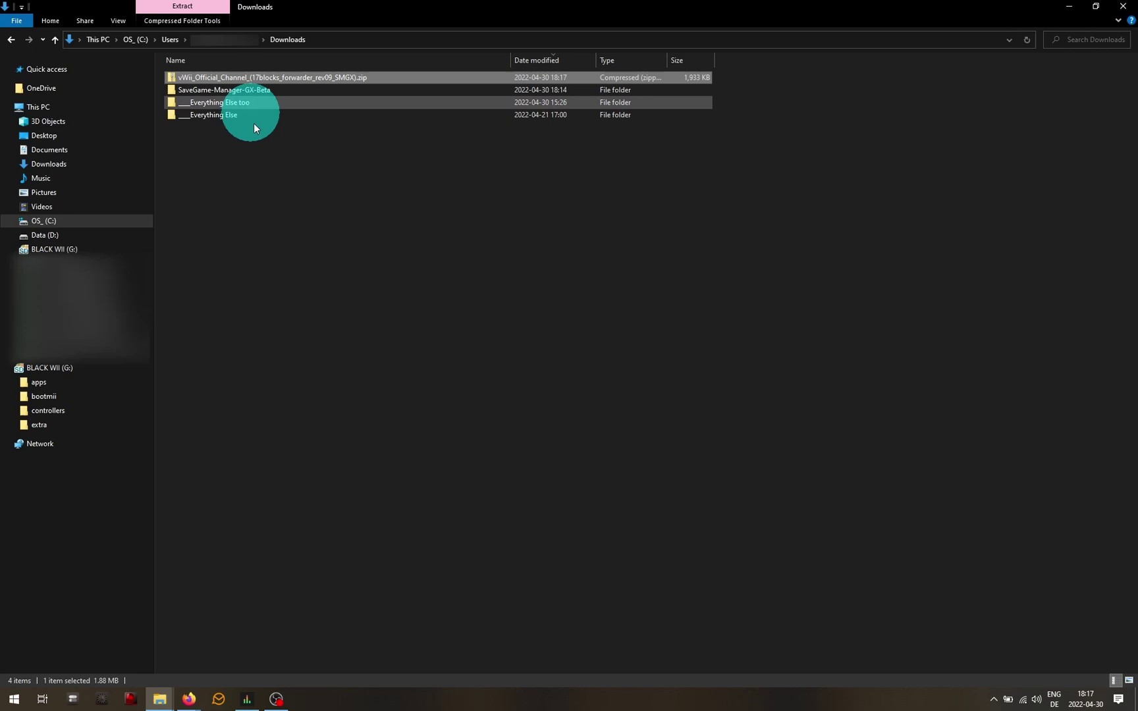
key(Delete)
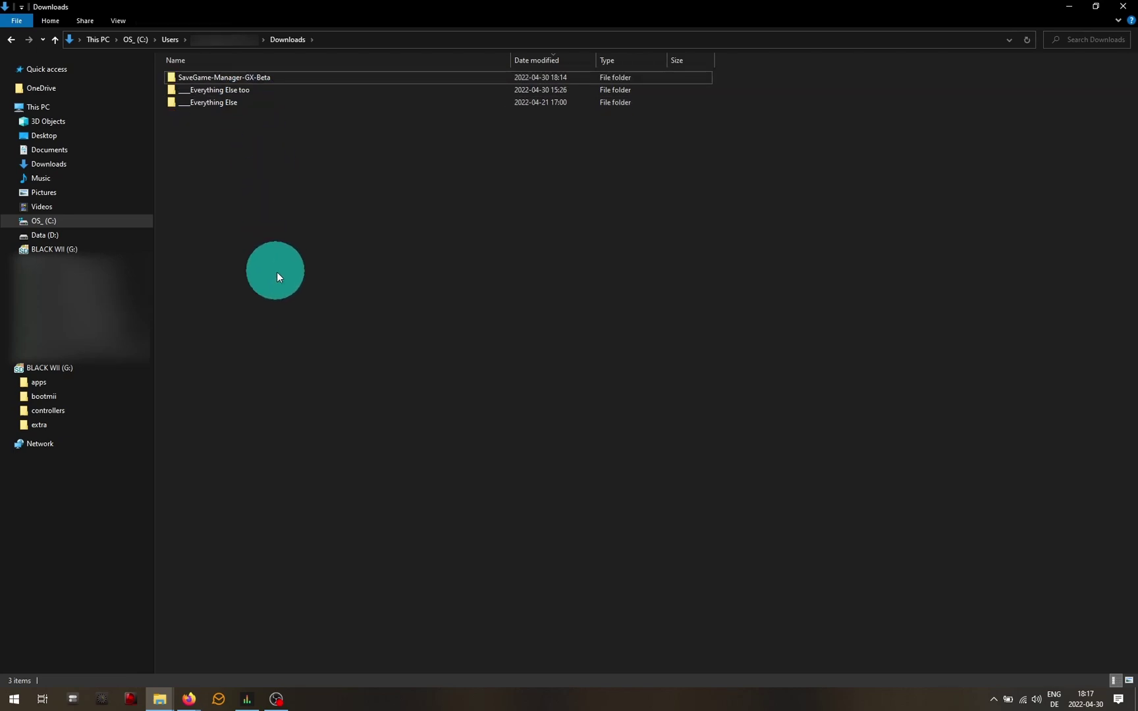
- Download HBC_SetUp_R127.zip from the savegame-manager-gx Files listing on SourceForge
click(189, 699)
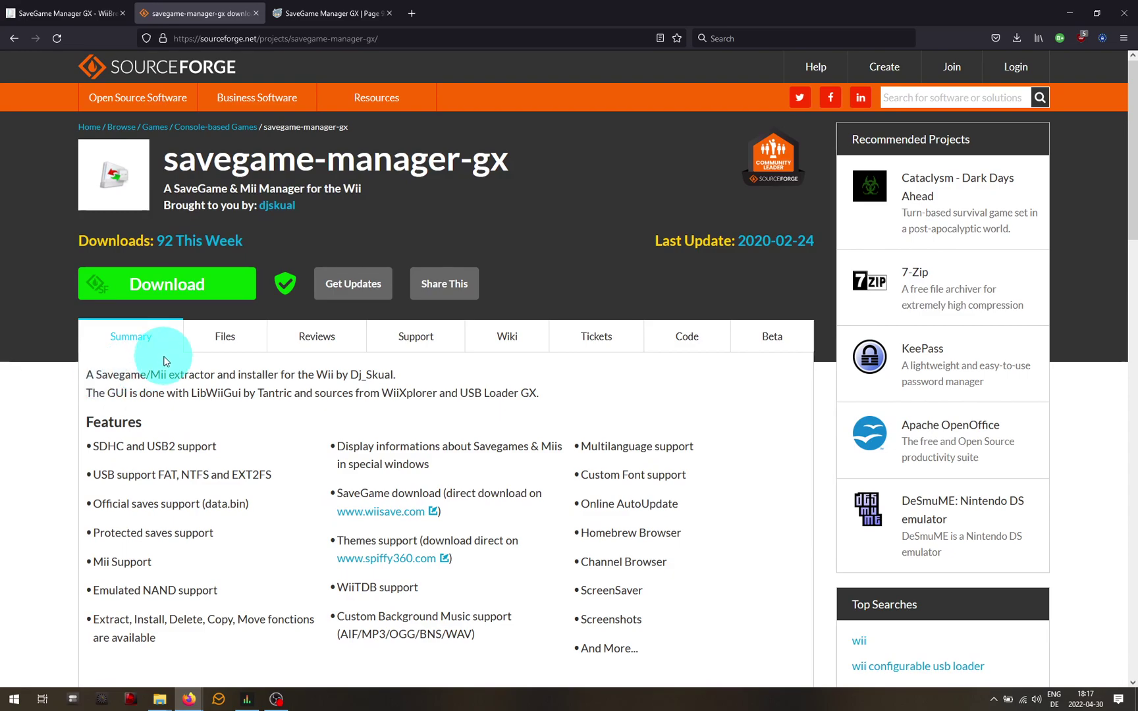
click(228, 343)
scroll(58, 359, down, 2)
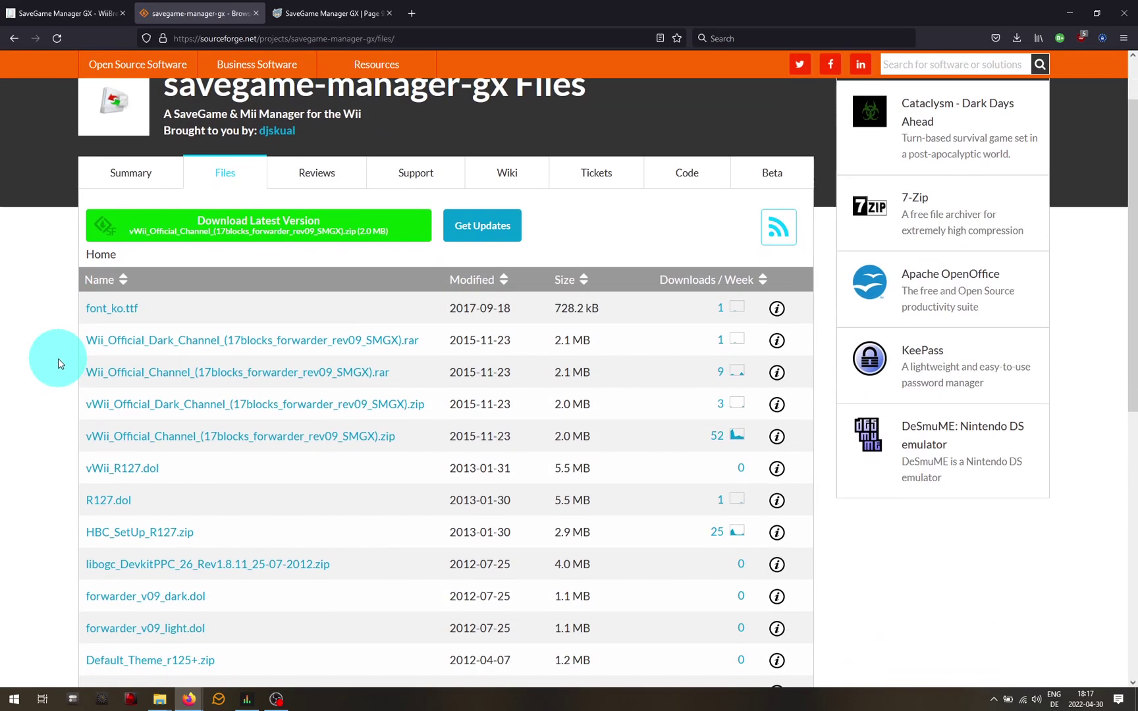
scroll(58, 359, down, 2)
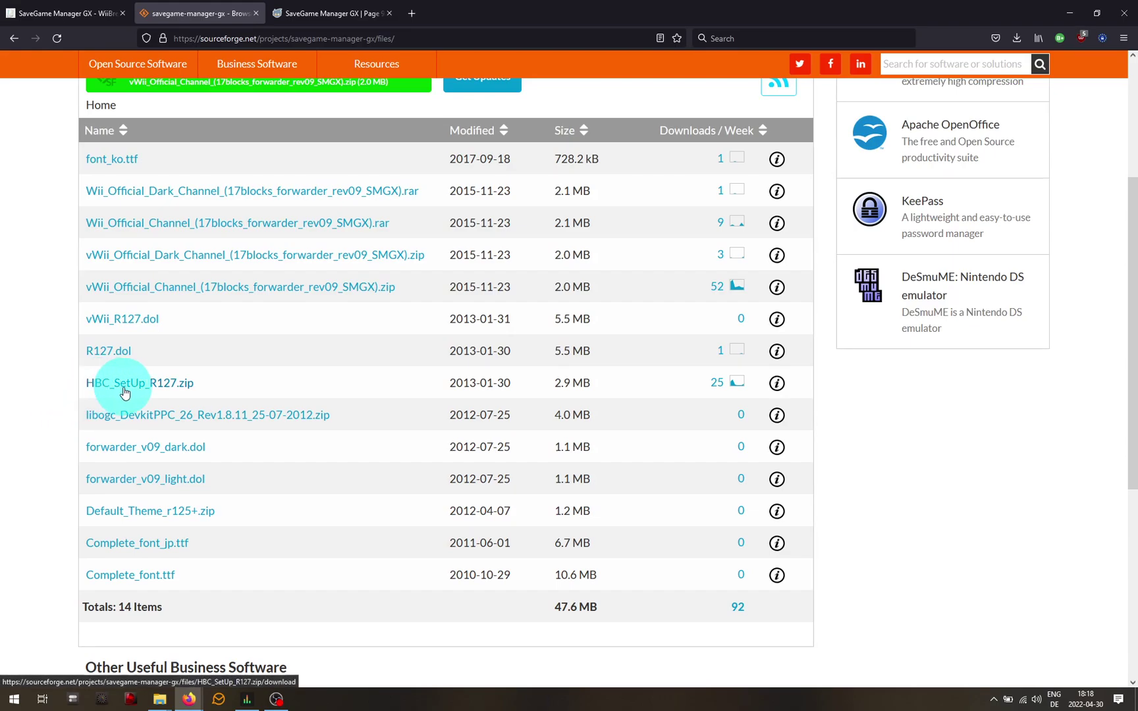
click(162, 390)
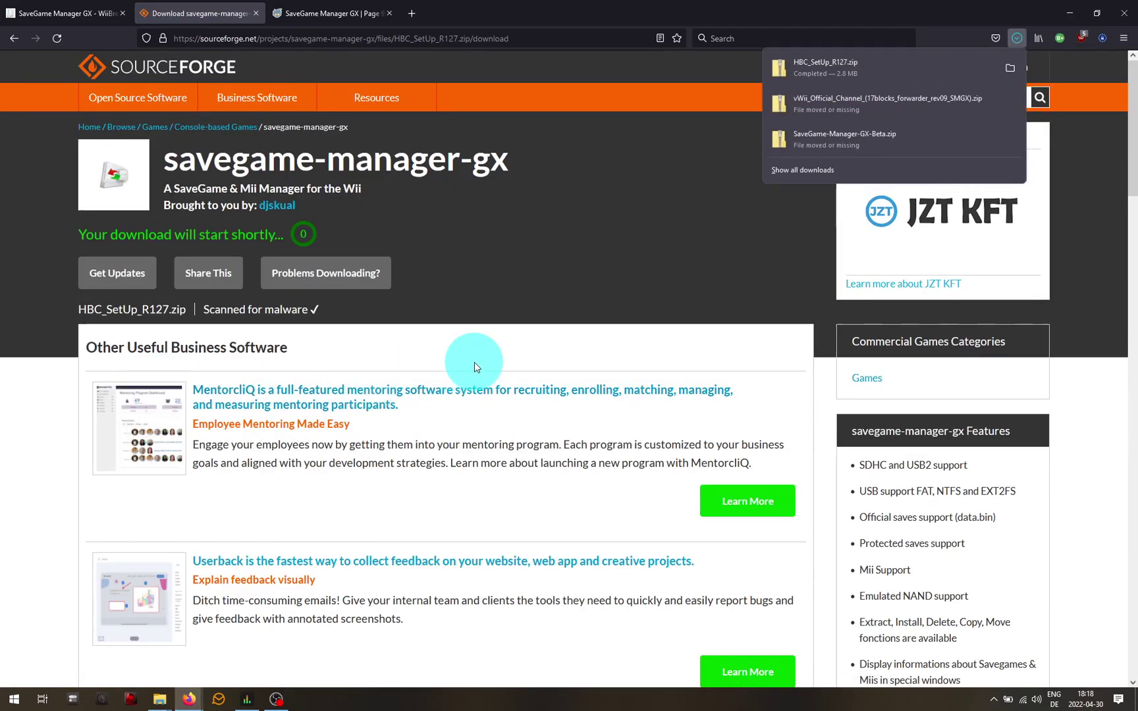
- Extract HBC_SetUp_R127.zip with 7-Zip into an HBC_SetUp_R127 folder
click(1011, 70)
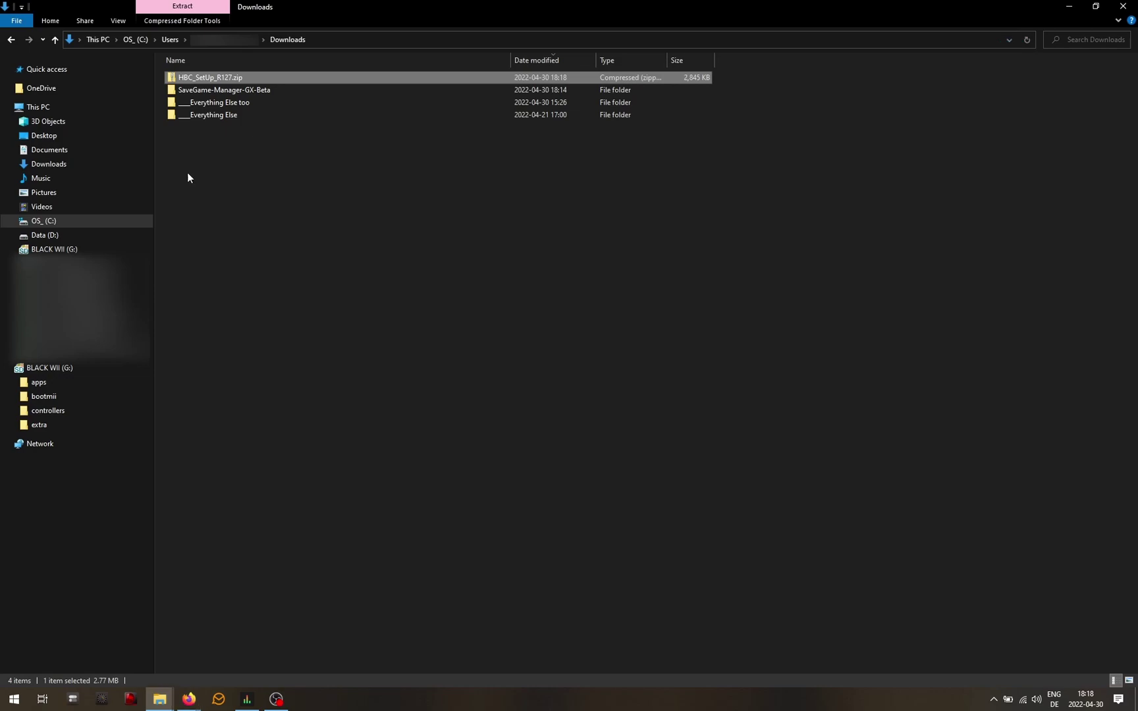
right_click(204, 80)
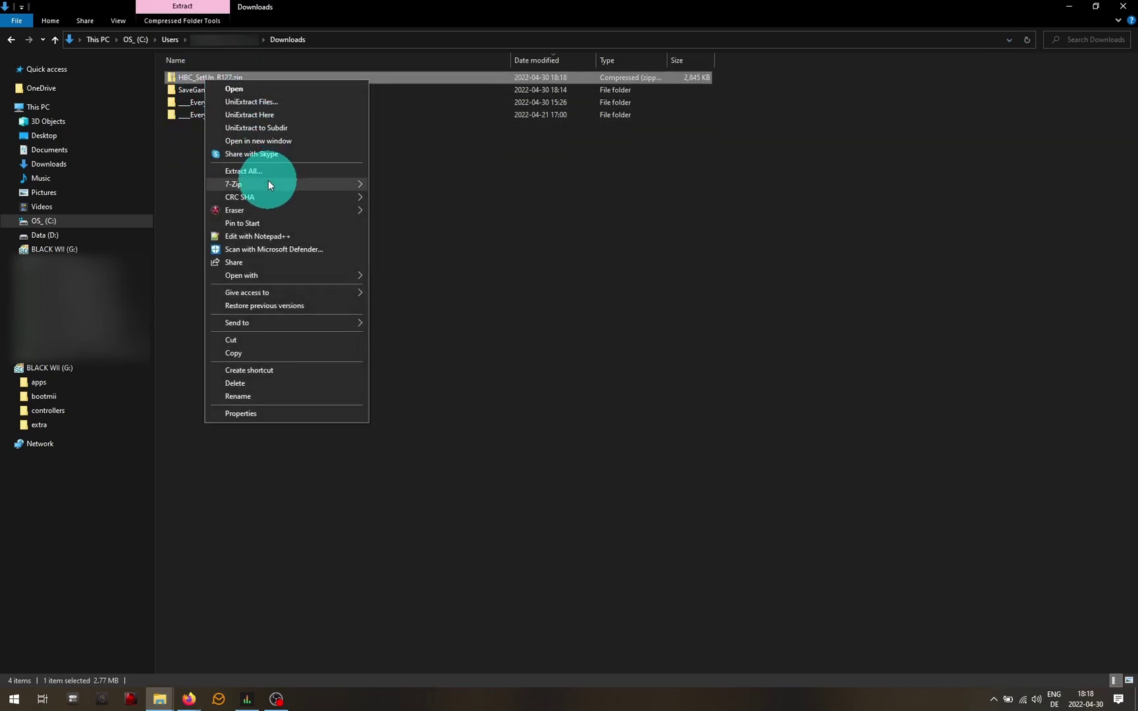
mouse_move(268, 182)
click(425, 244)
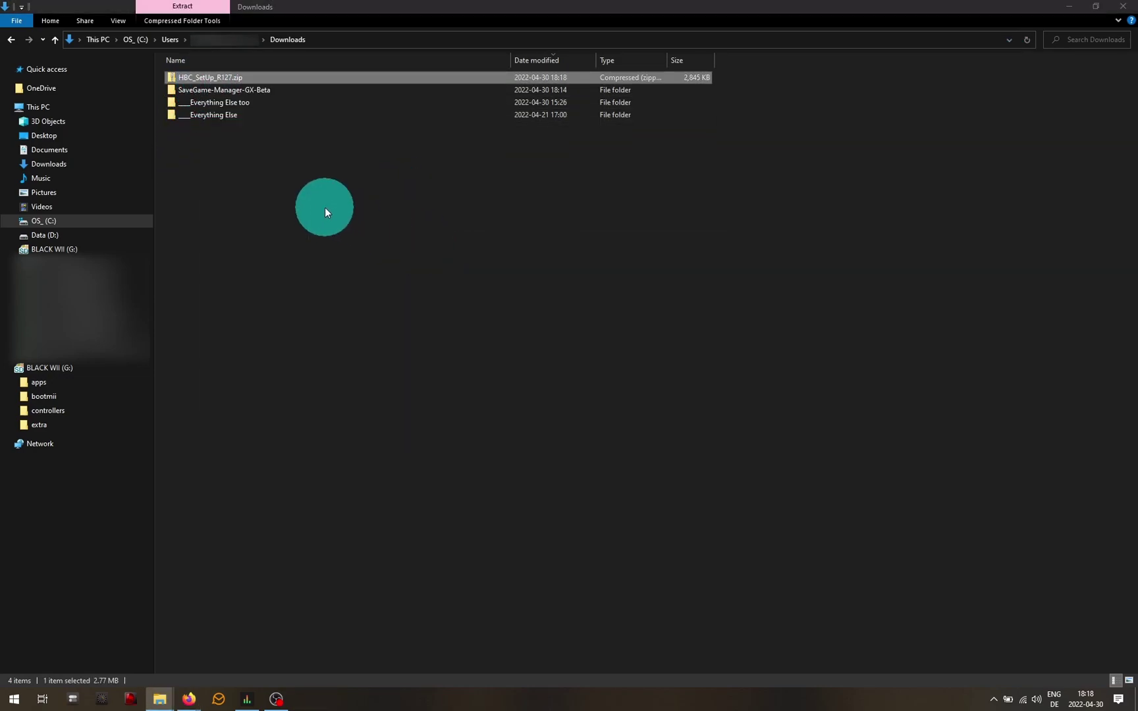
- Open meta.xml in Notepad++ and highlight its rev127 version number
double_click(224, 92)
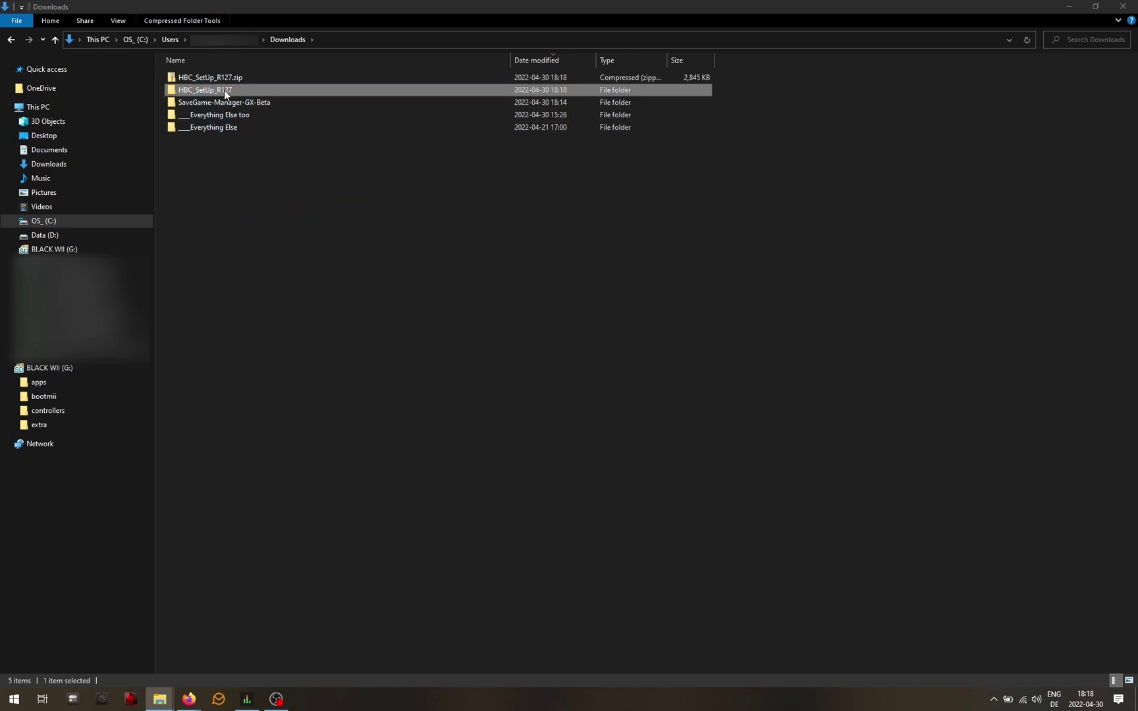
right_click(201, 104)
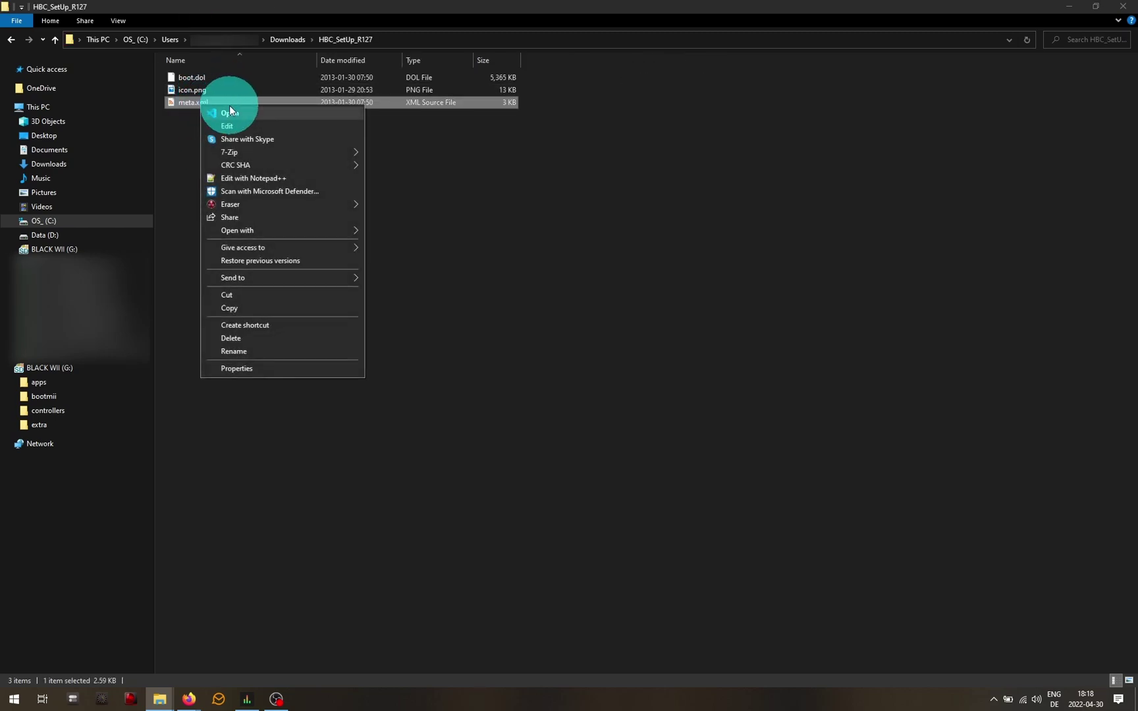
click(251, 178)
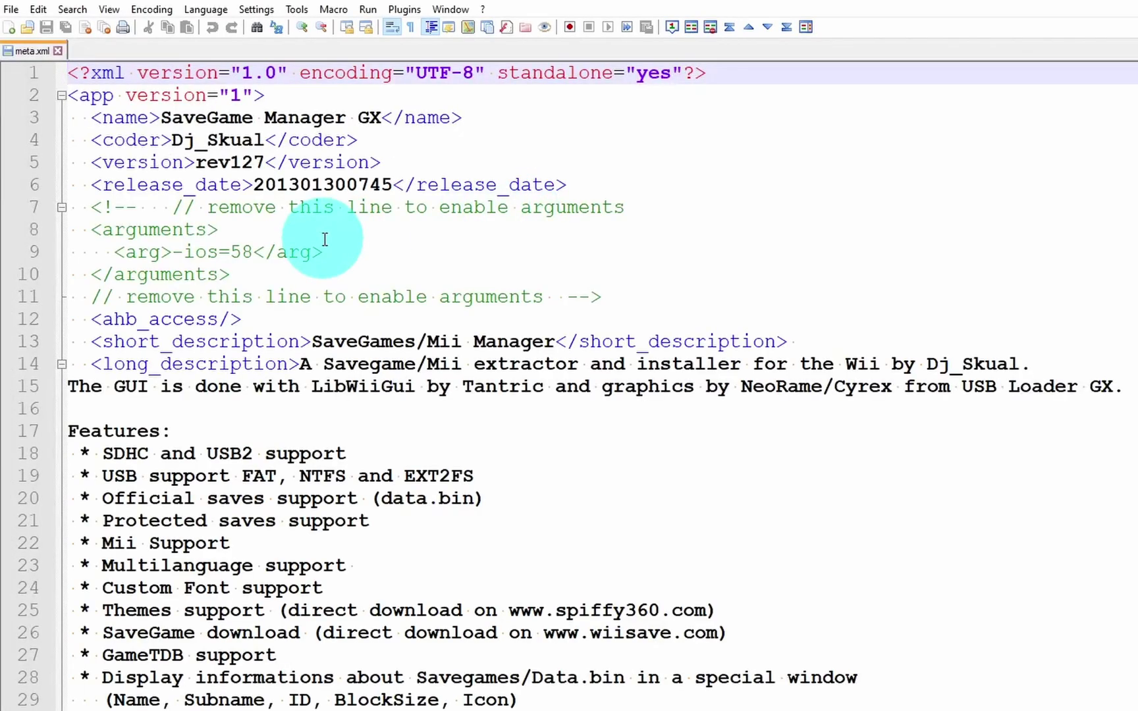
click(151, 162)
drag(149, 162, 309, 162)
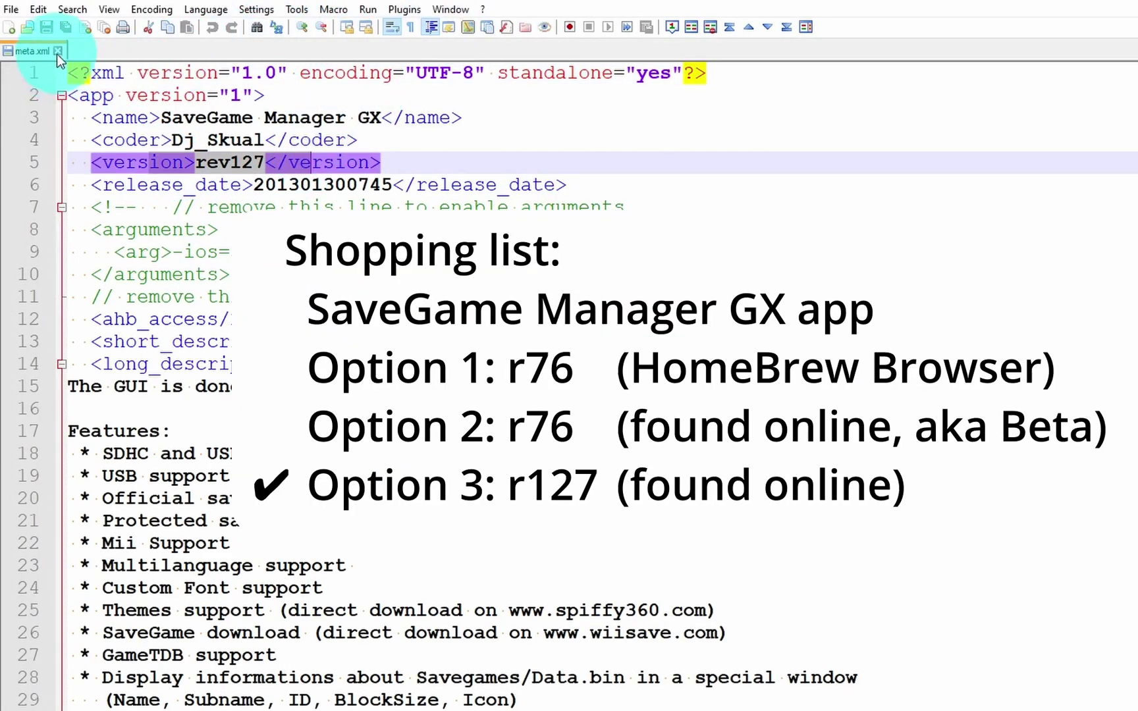
- Close meta.xml in Notepad++ to reveal the GBAtemp thread favouring Beta R76
click(58, 51)
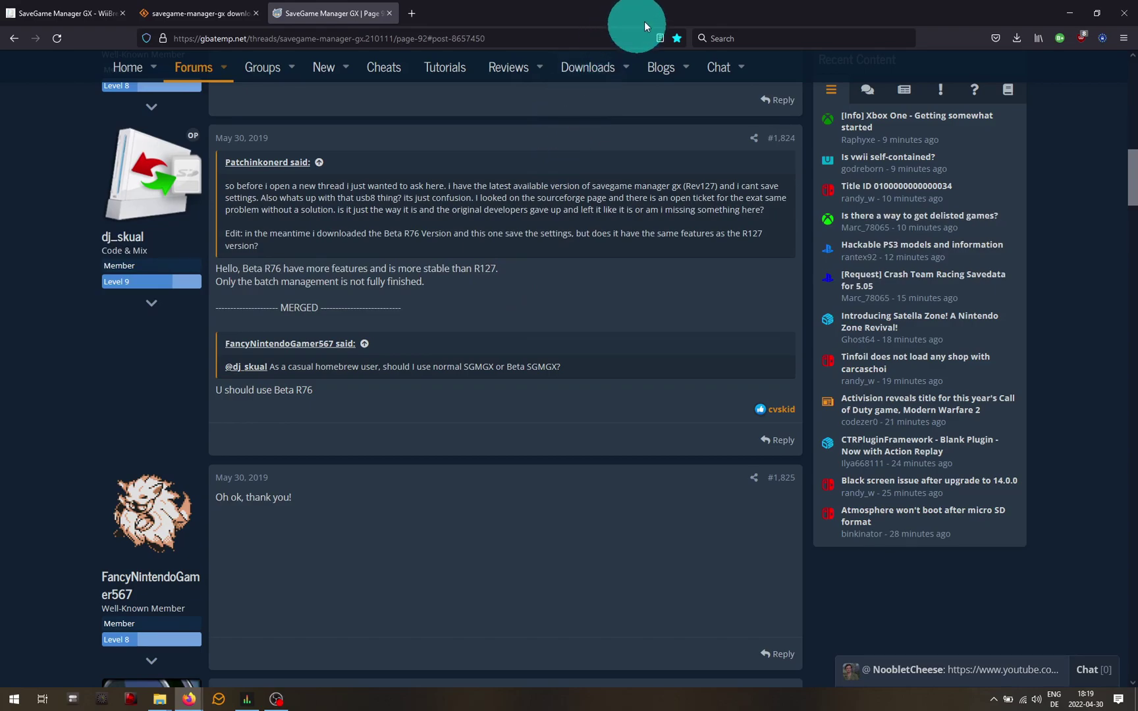
- Delete the extracted HBC_SetUp_R127 folder from Downloads
click(1068, 13)
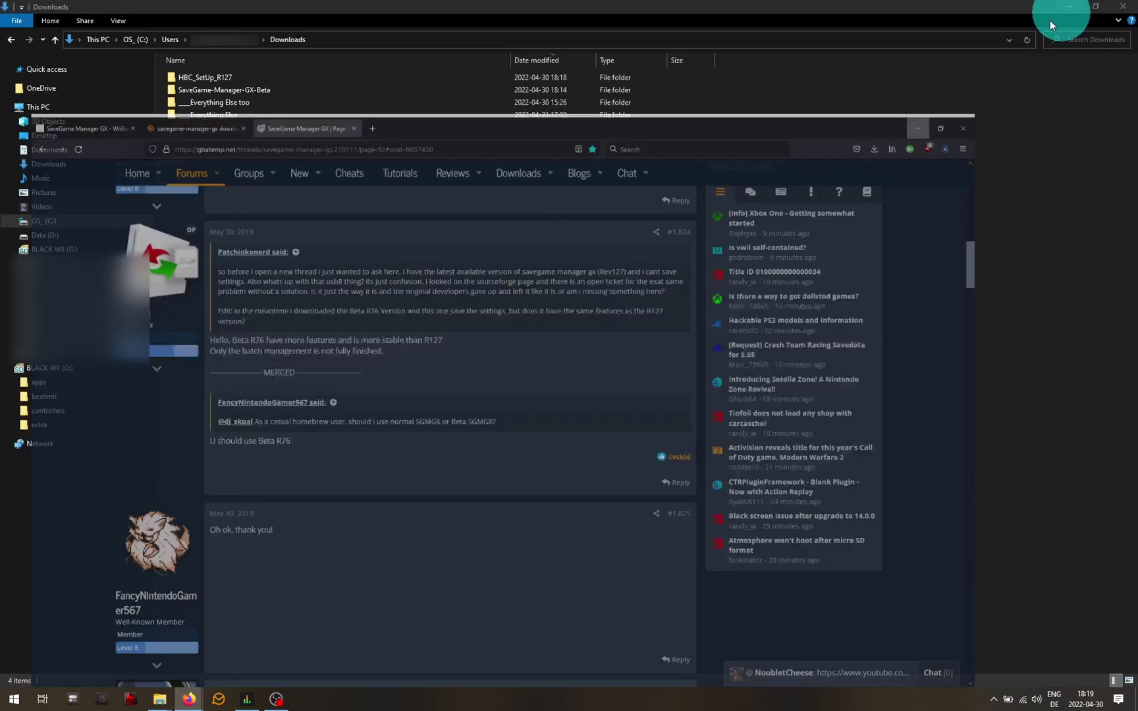
click(215, 77)
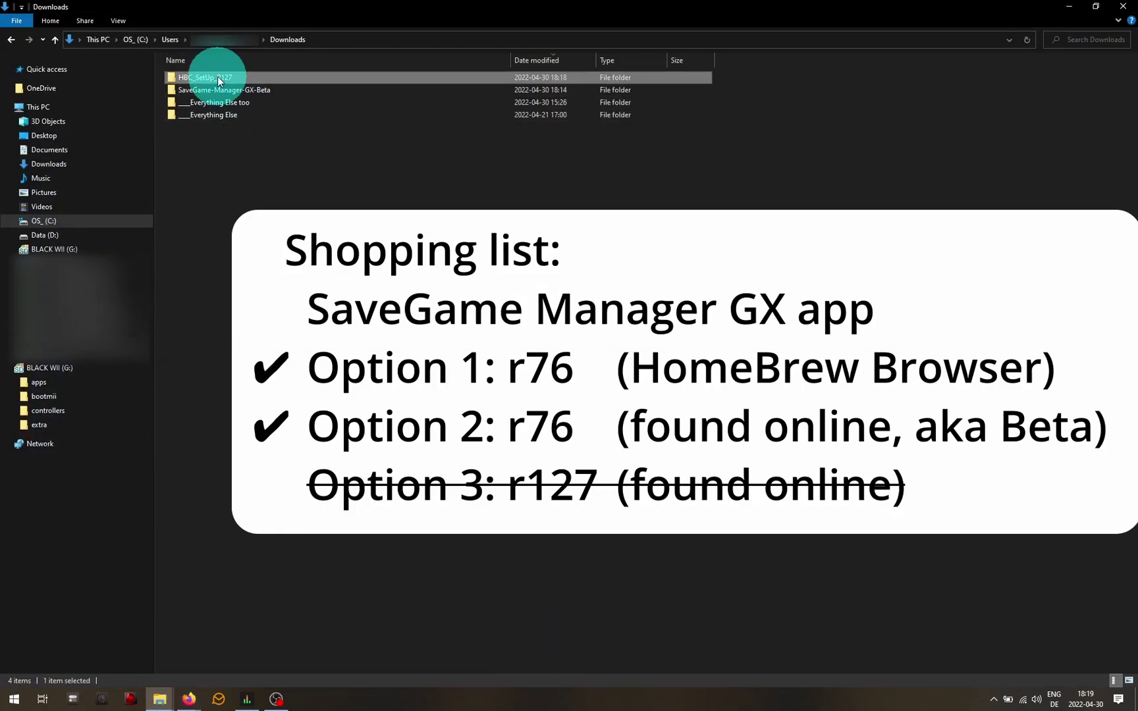
key(Delete)
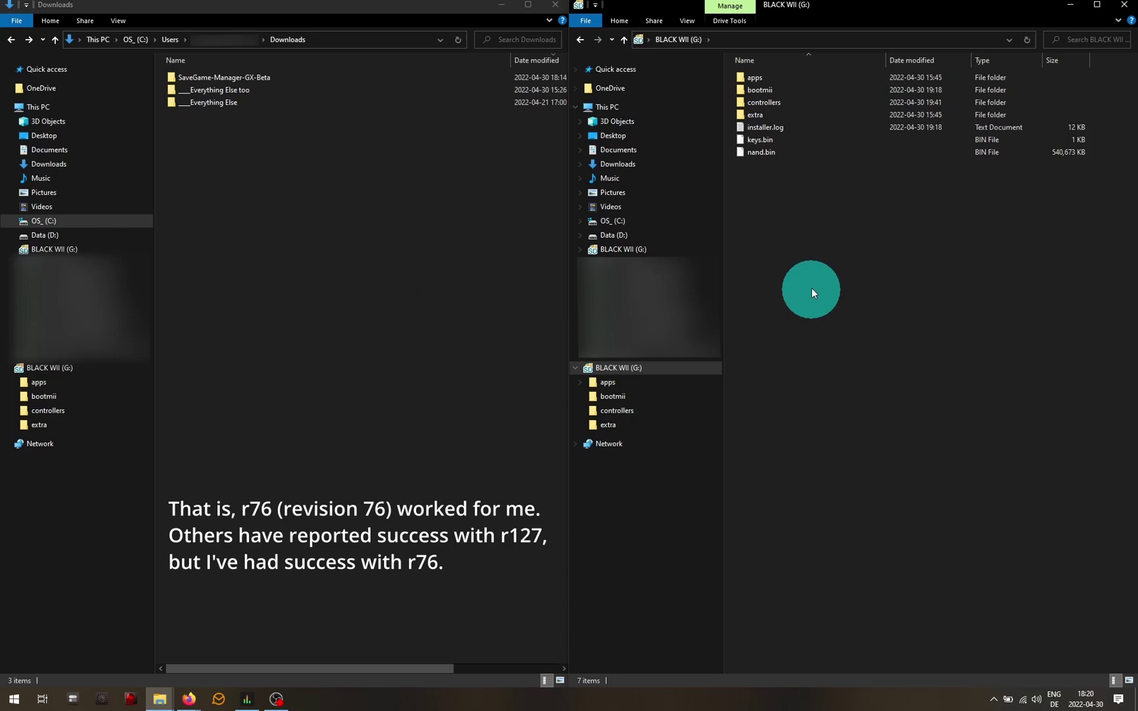
- Copy SaveGame_Manager_GX from SaveGame-Manager-GX-Beta into G:\apps on BLACK WII
double_click(785, 76)
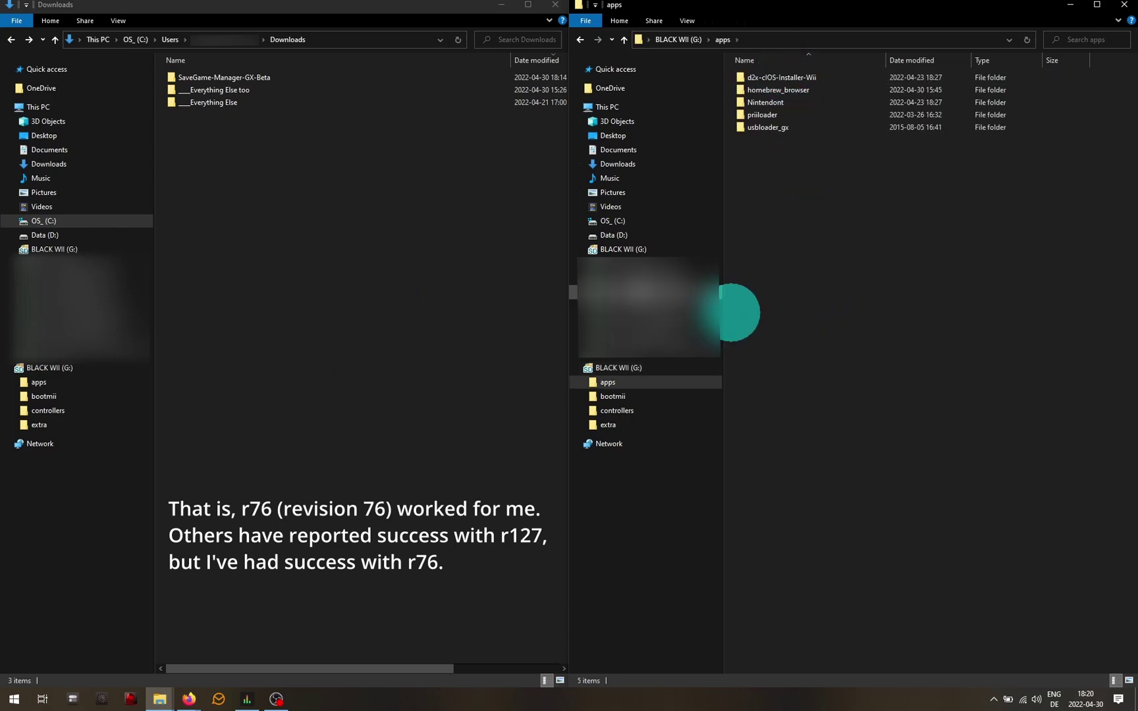
click(259, 183)
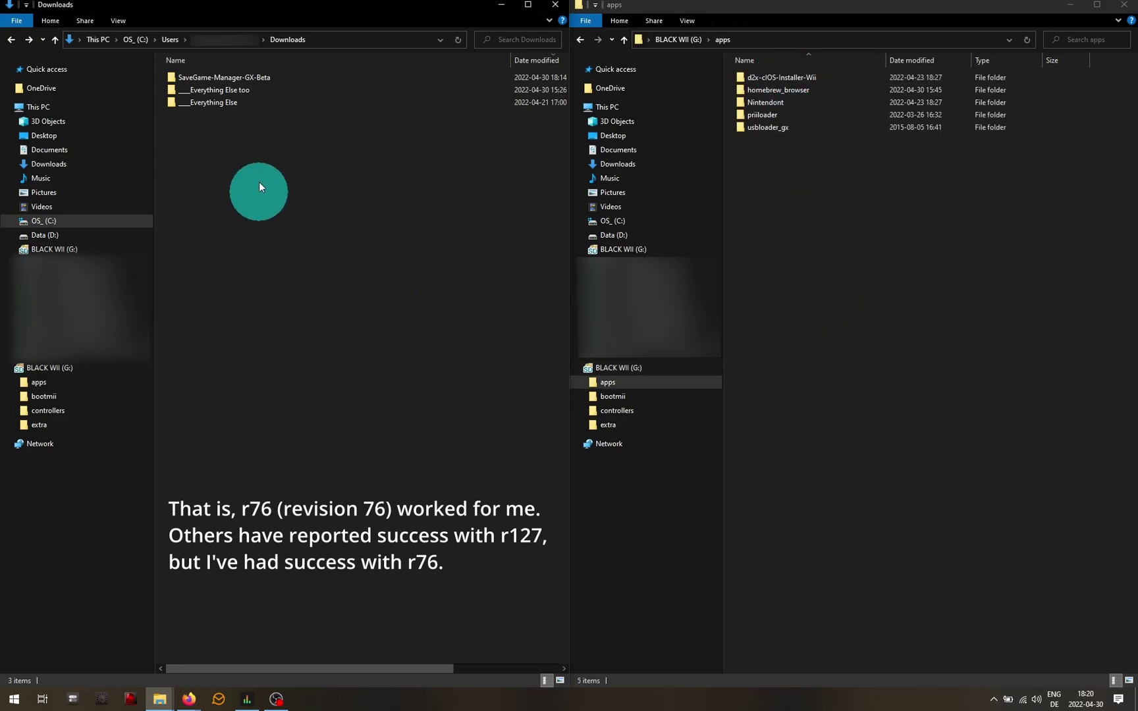
double_click(256, 79)
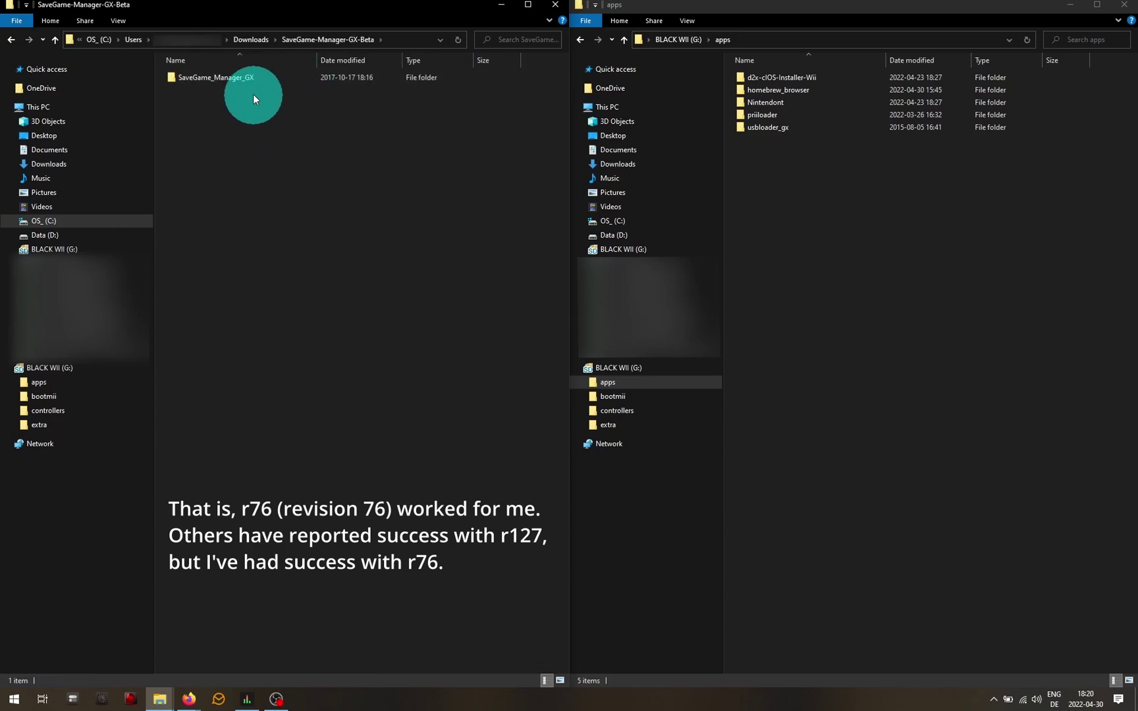
right_click(228, 80)
click(275, 326)
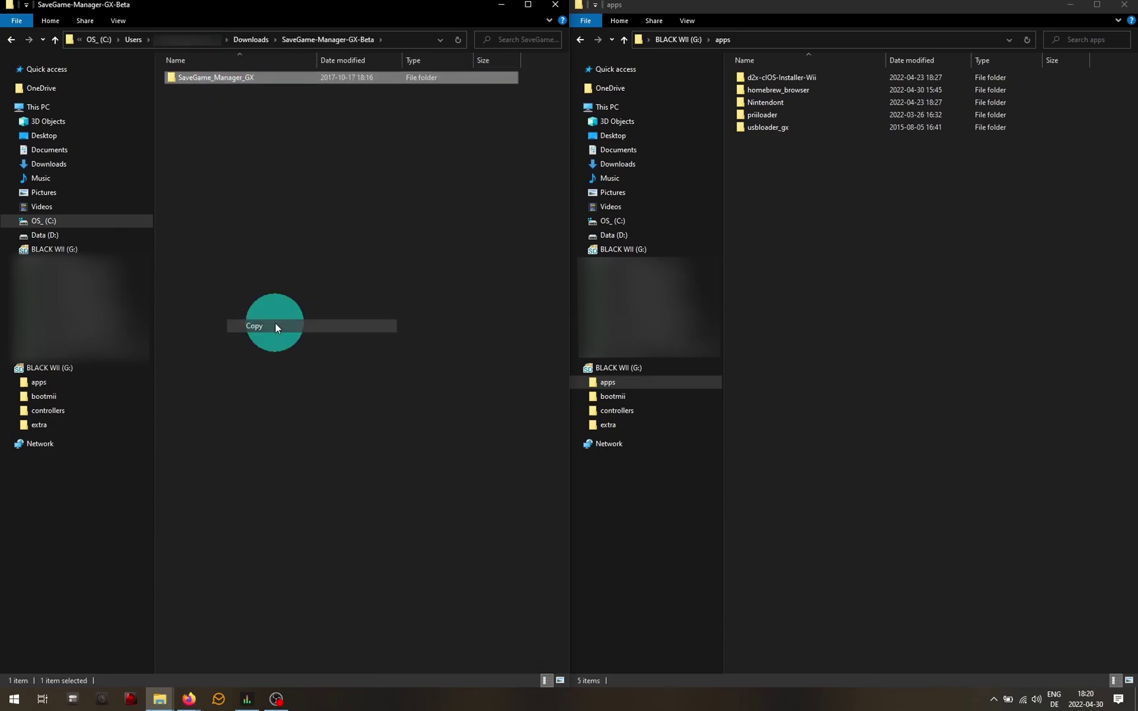
right_click(772, 201)
click(798, 286)
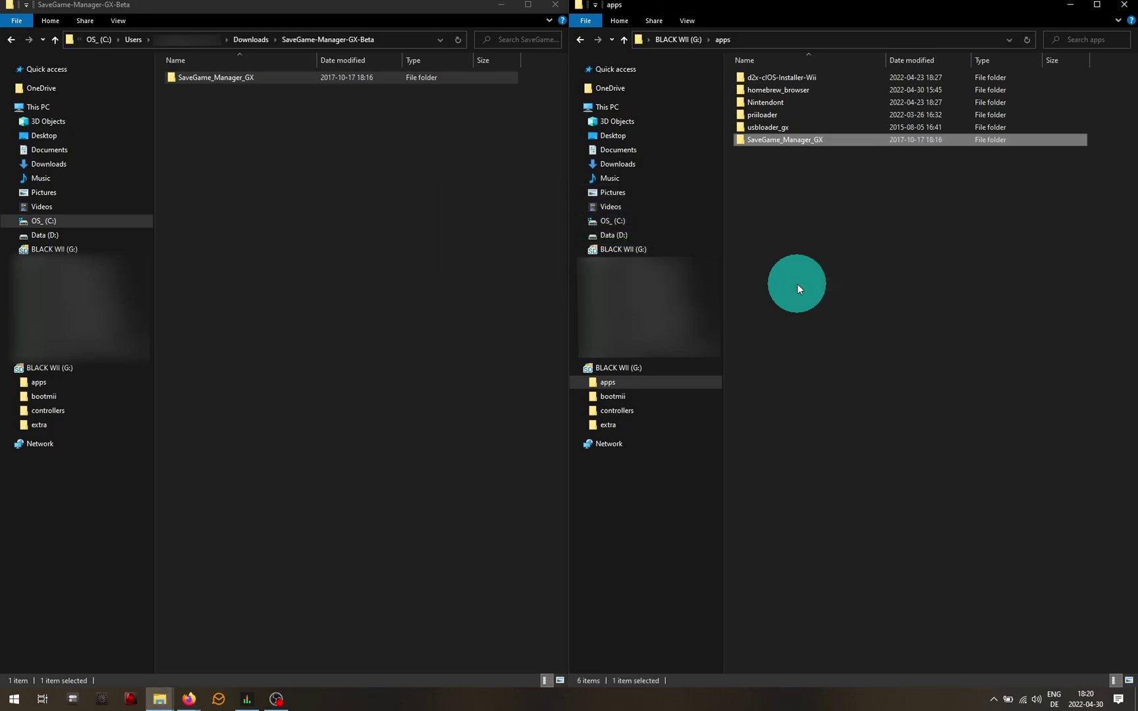
click(833, 301)
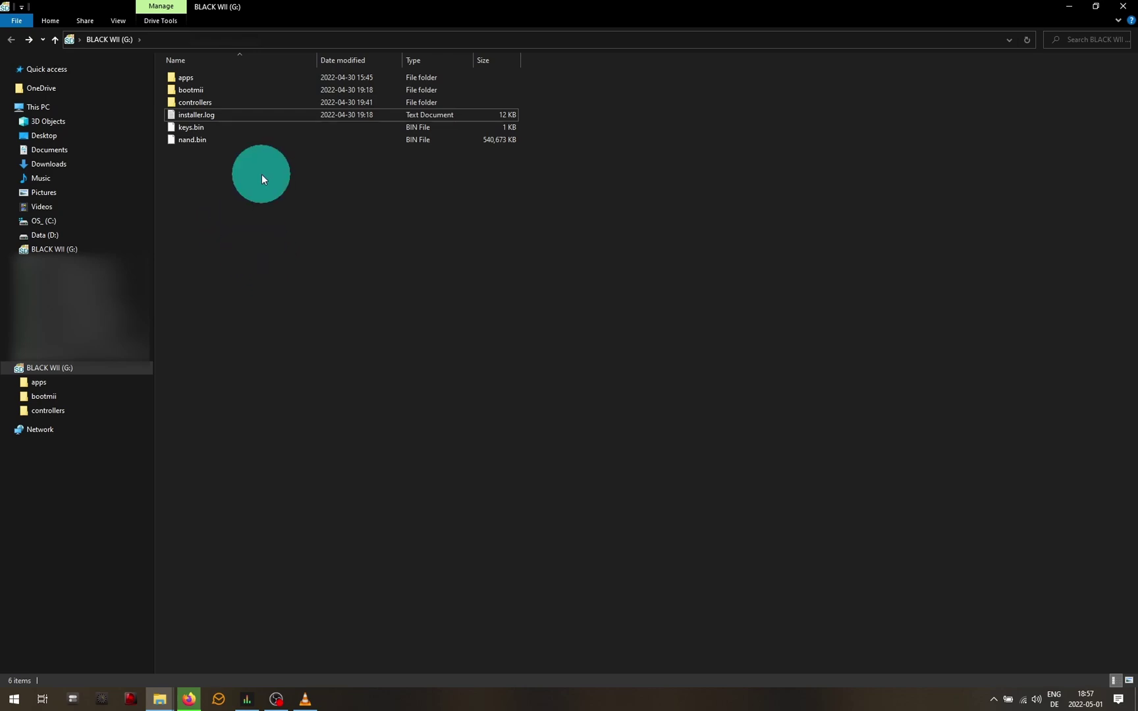
double_click(224, 79)
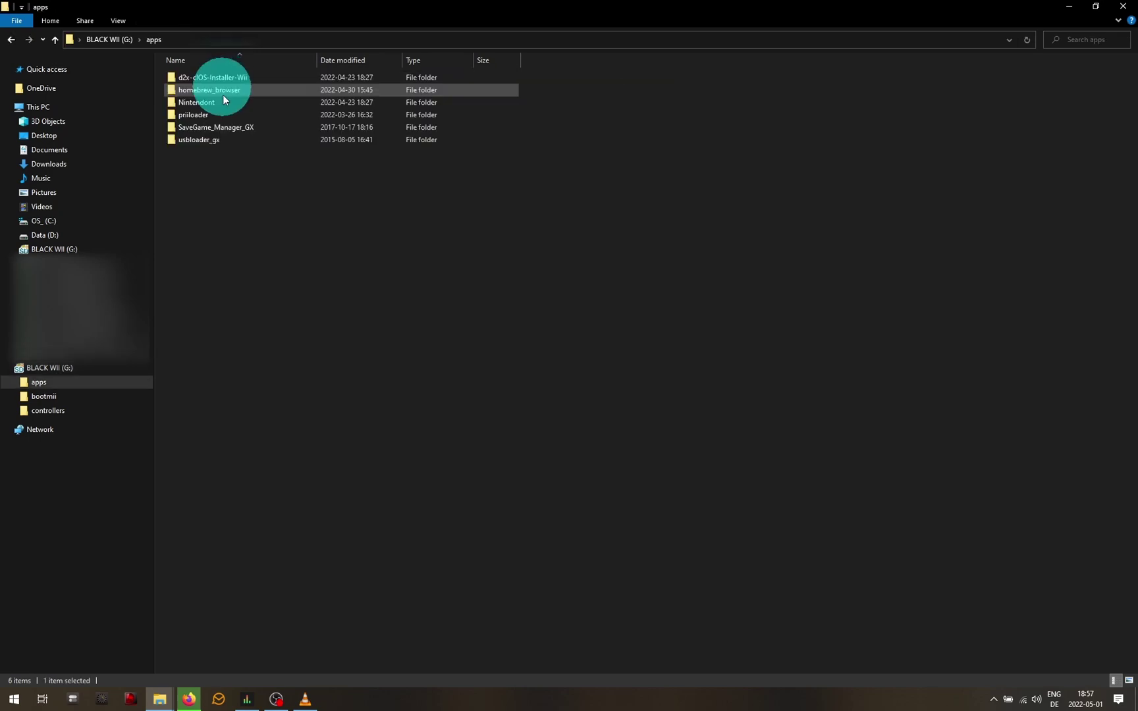
mouse_move(307, 126)
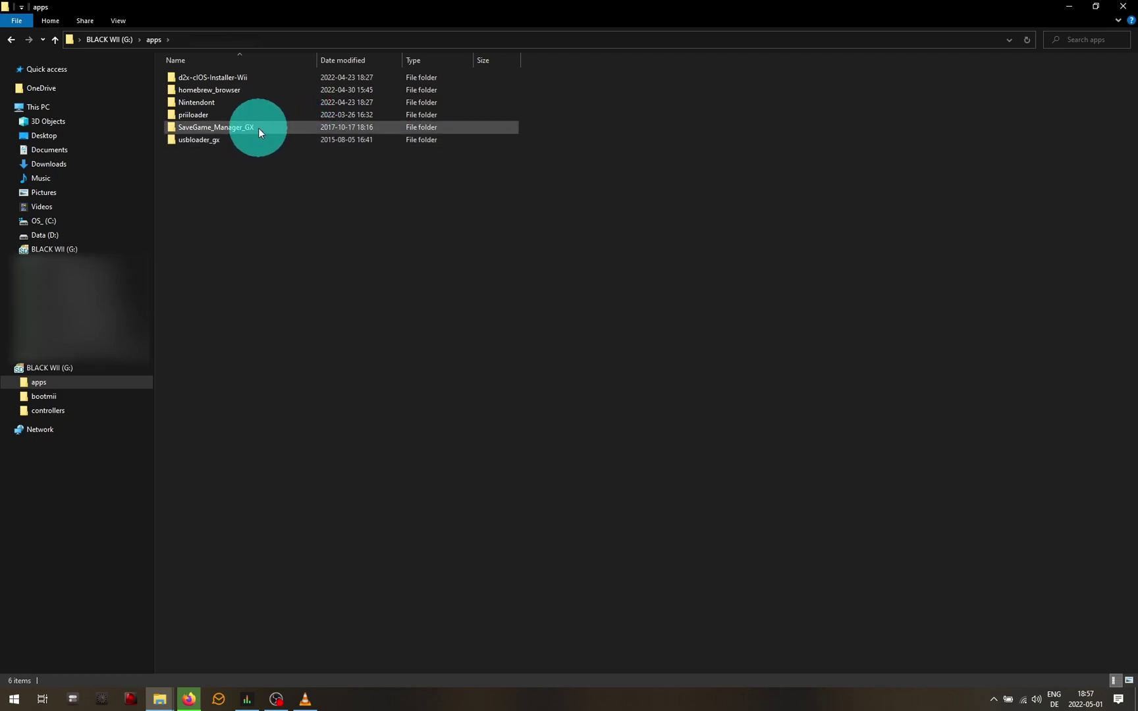
key(alt+Up)
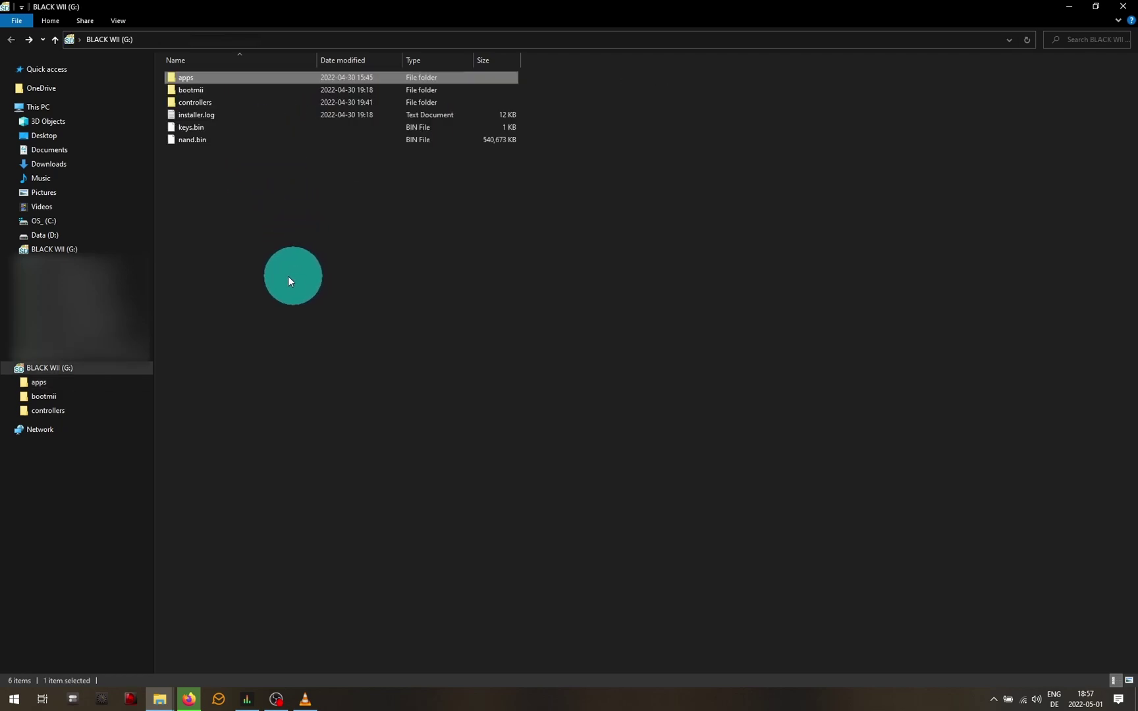
- Download the North American Brawl 100 percent unlock save from the GameFAQs listings
click(189, 699)
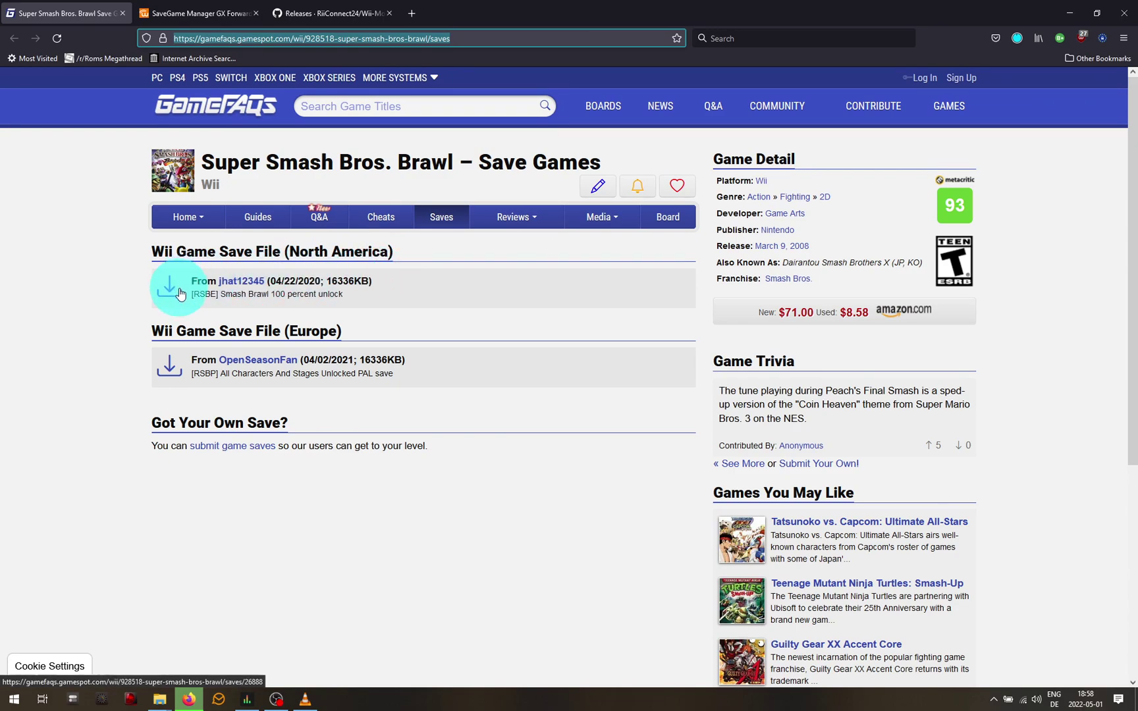
click(119, 328)
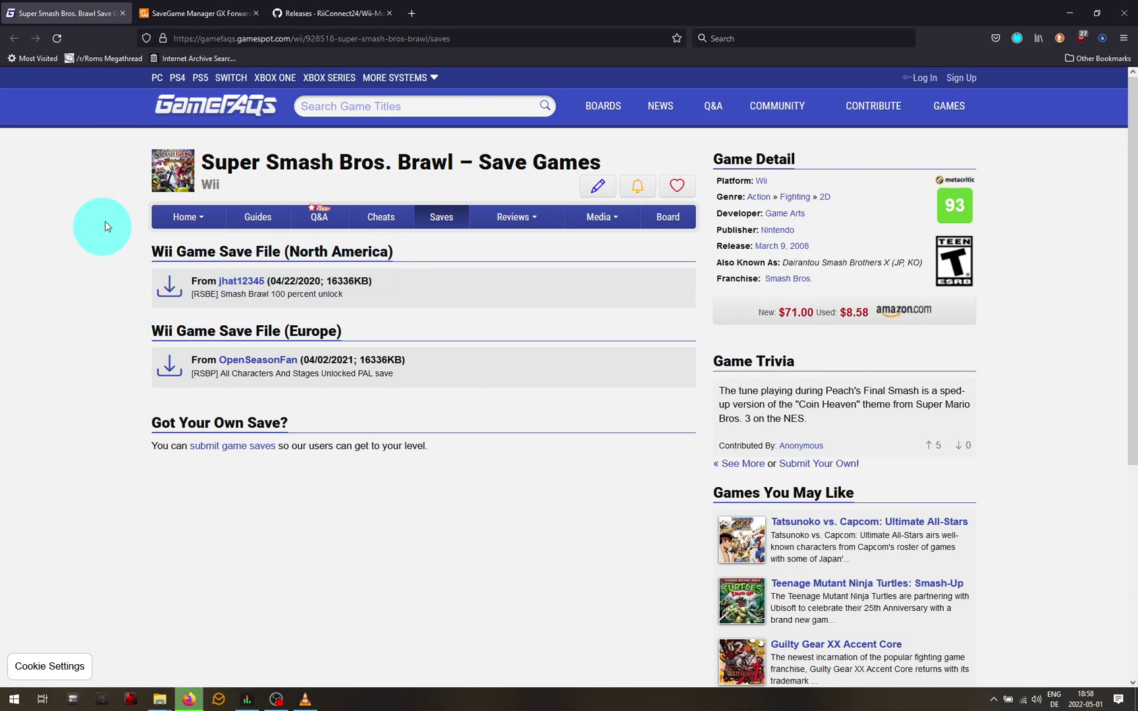
click(196, 20)
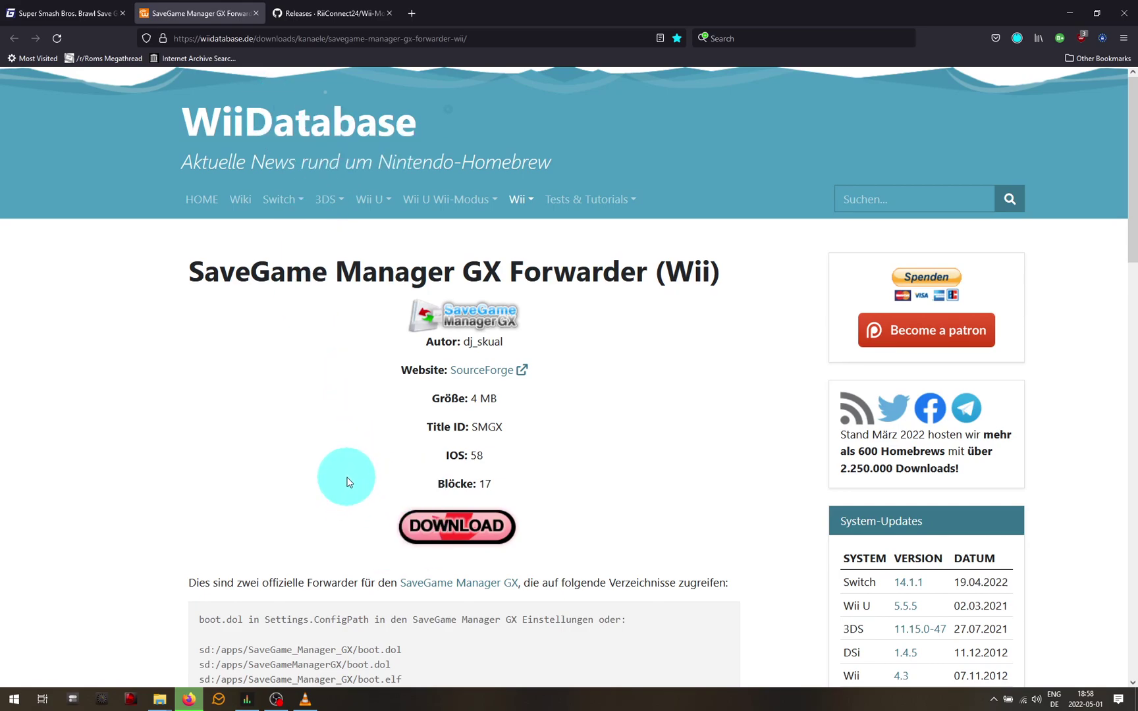
- Download the SaveGame Manager GX Forwarder from its WiiDatabase page
click(479, 535)
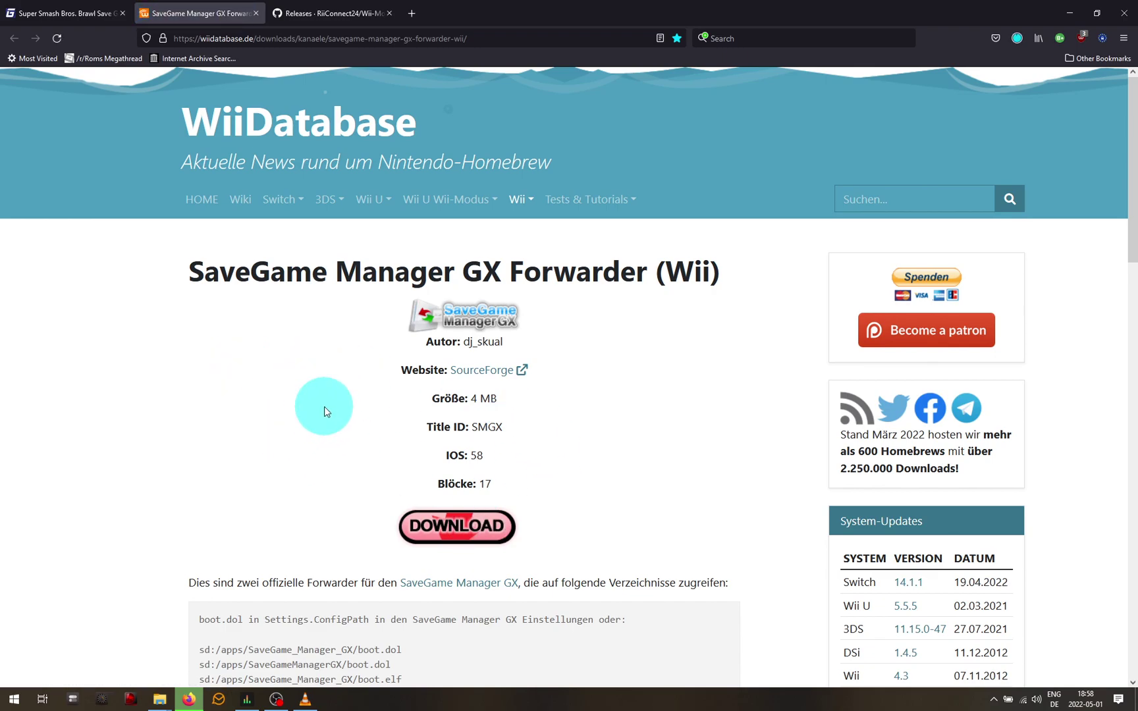
click(333, 18)
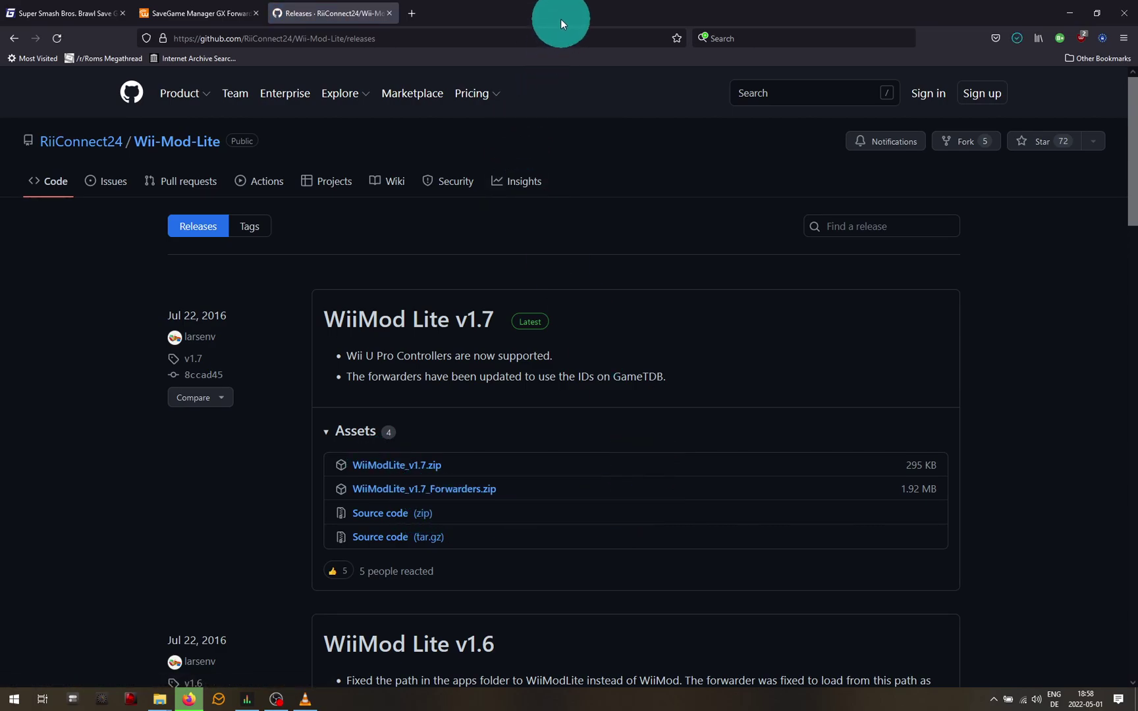
- Extract the SaveGame Manager GX Forwarder, WiiModLite_v1.7 and WiiModLite_v1.7_Forwarders zips into separate folders with 7-Zip
click(161, 698)
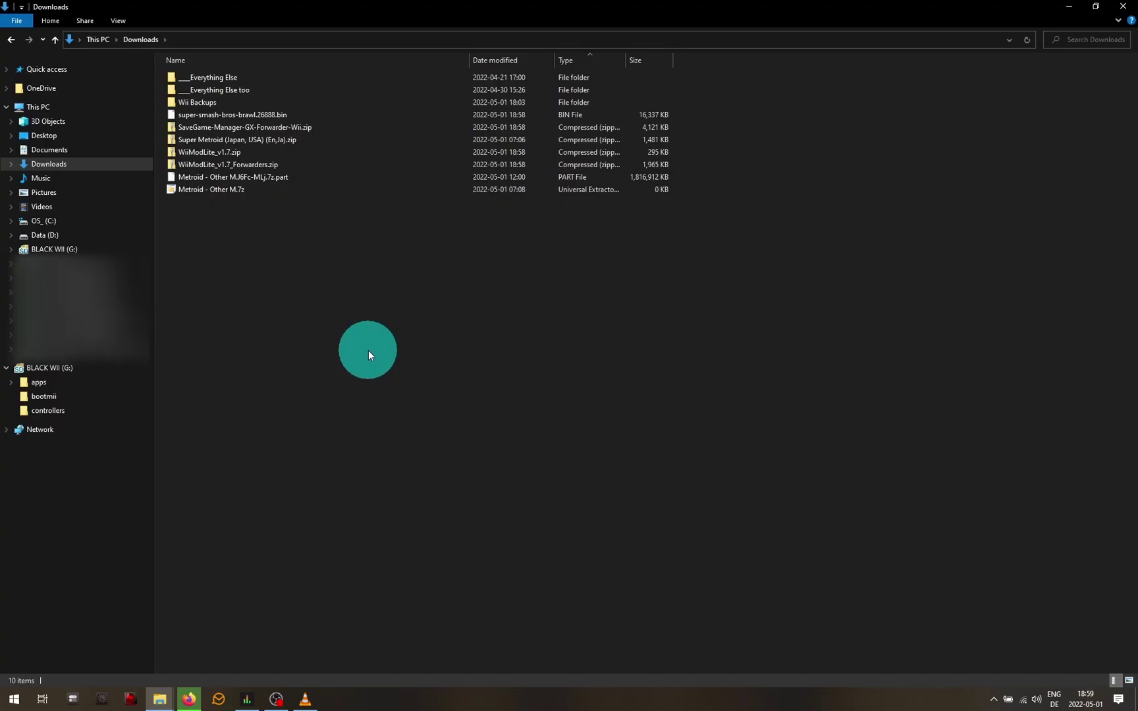
click(319, 127)
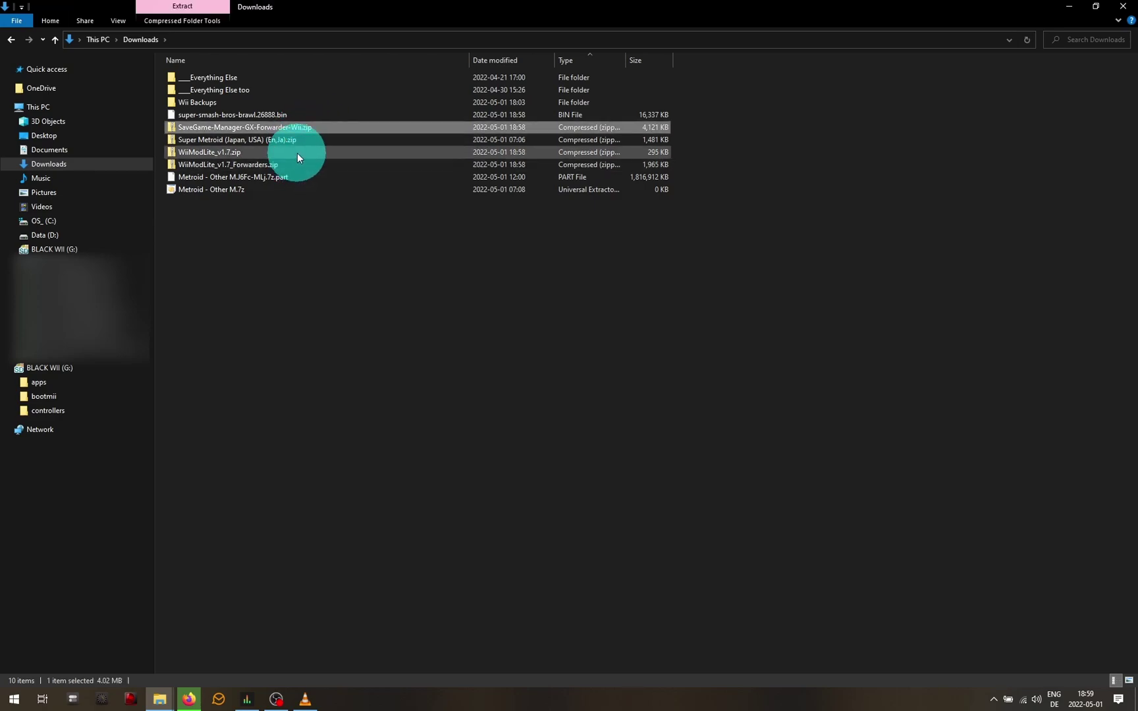
ctrl+click(300, 157)
ctrl+click(319, 168)
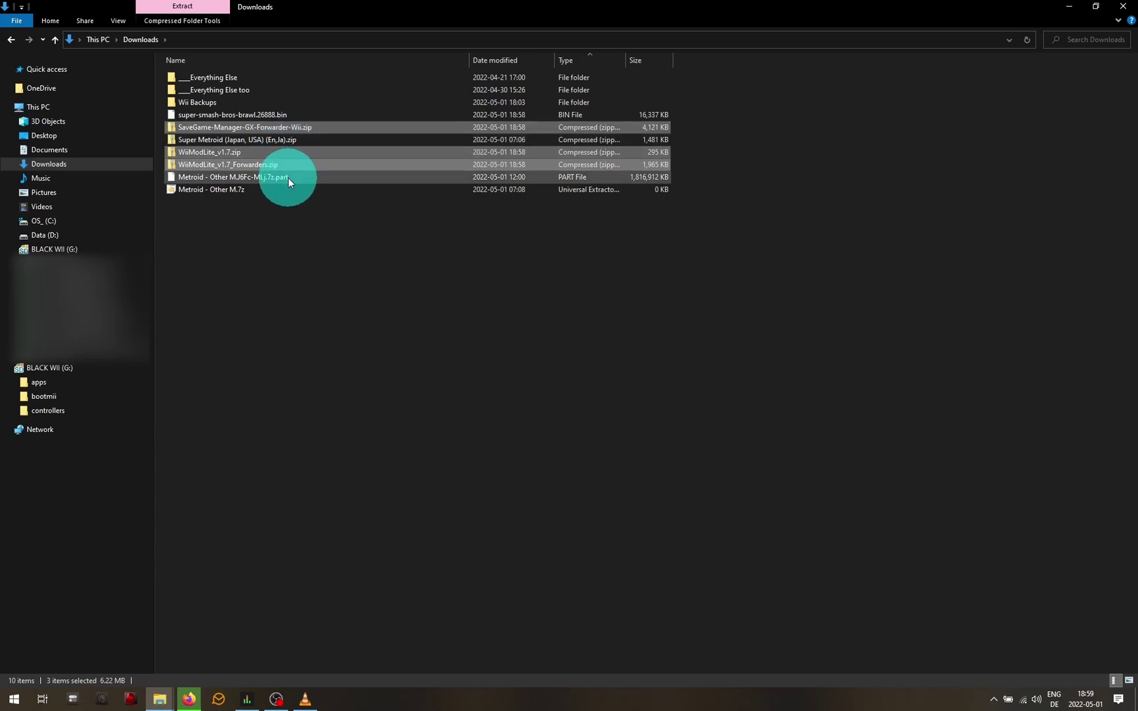
right_click(354, 163)
mouse_move(488, 268)
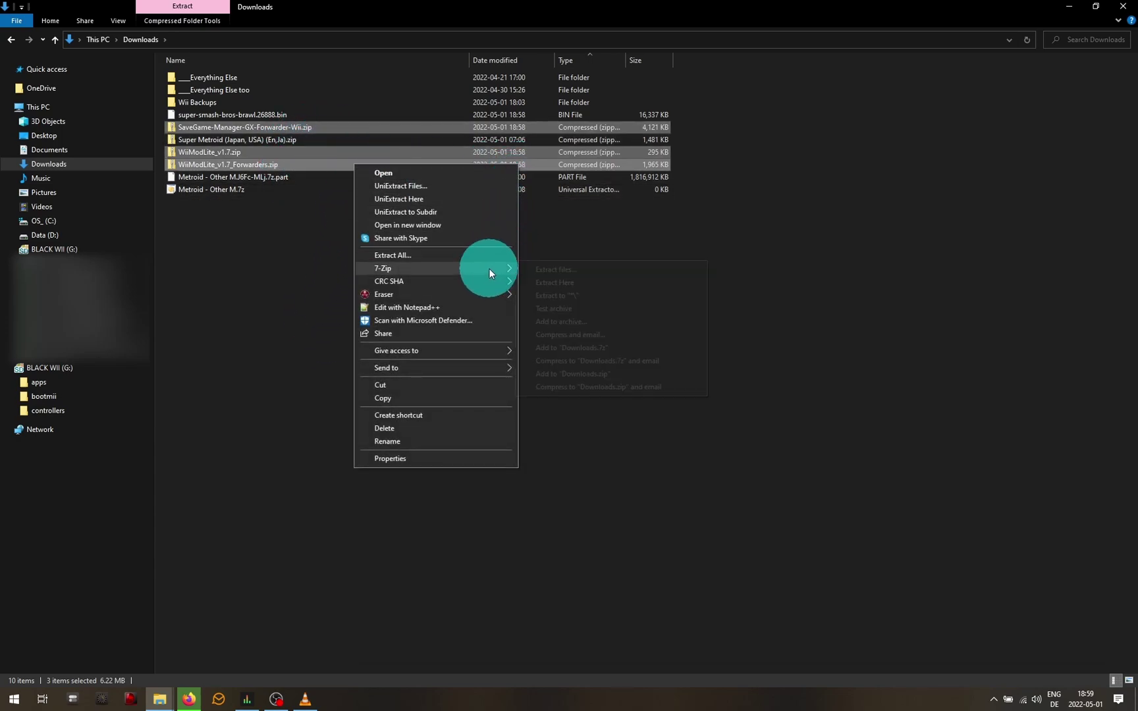
click(617, 293)
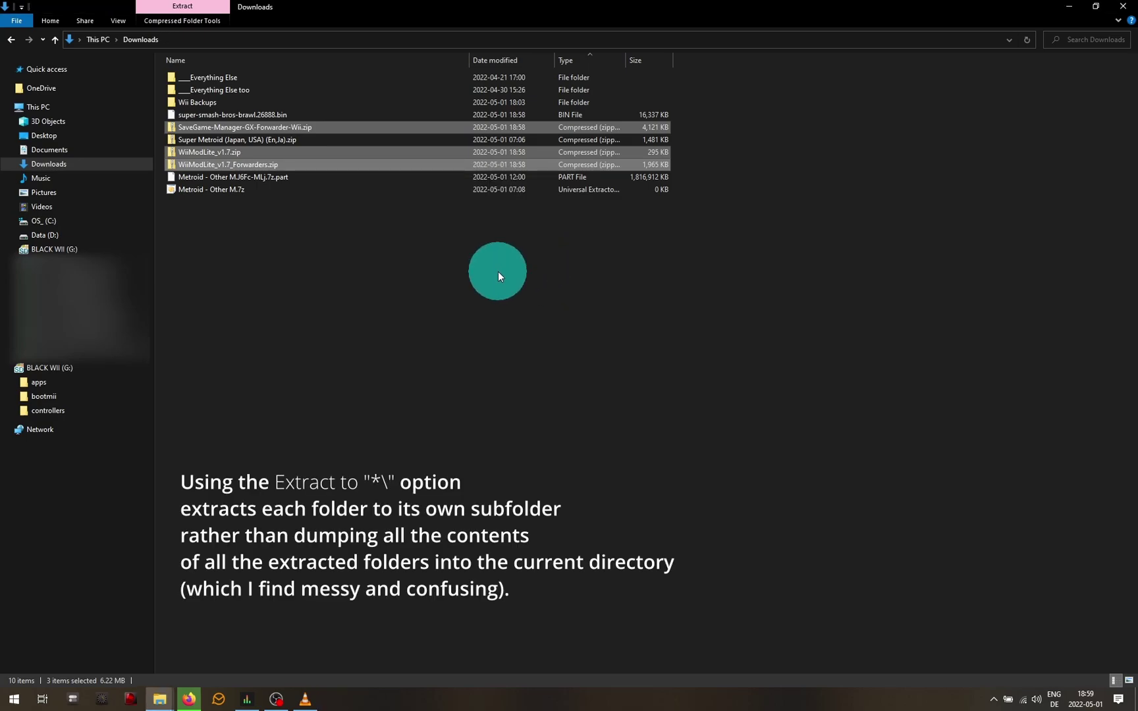
click(258, 338)
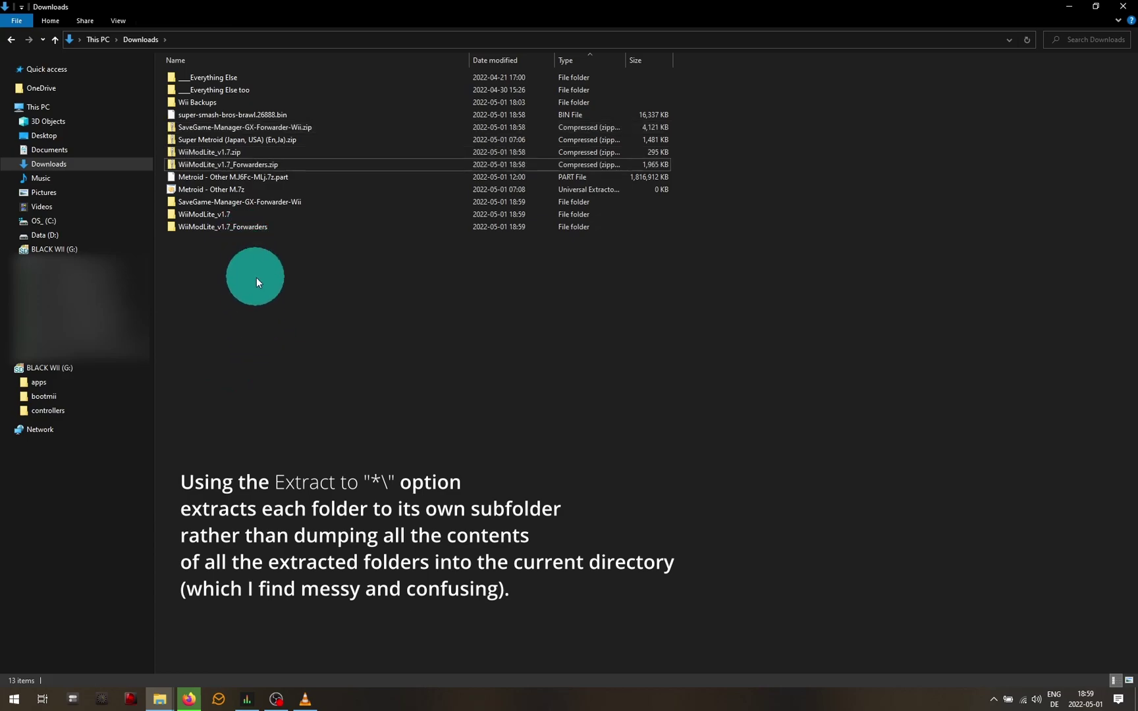
- Copy SaveGame Manager GX Forwarder.wad from the SaveGame-Manager-GX-Forwarder-Wii folder
click(281, 207)
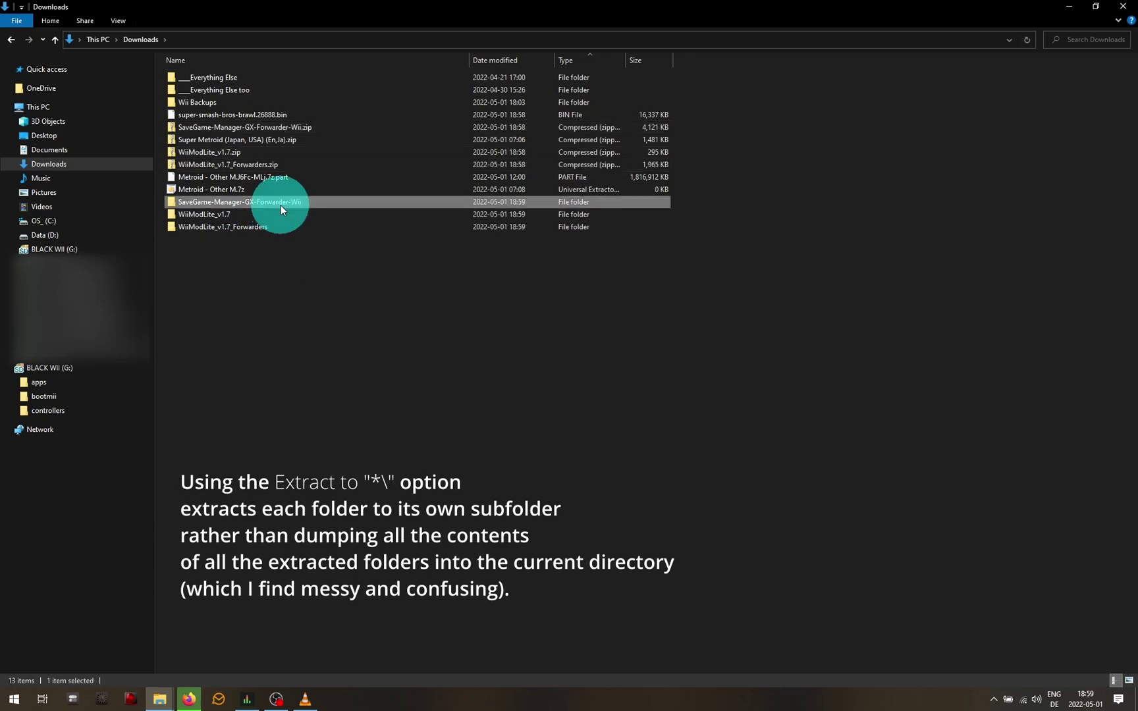
double_click(281, 204)
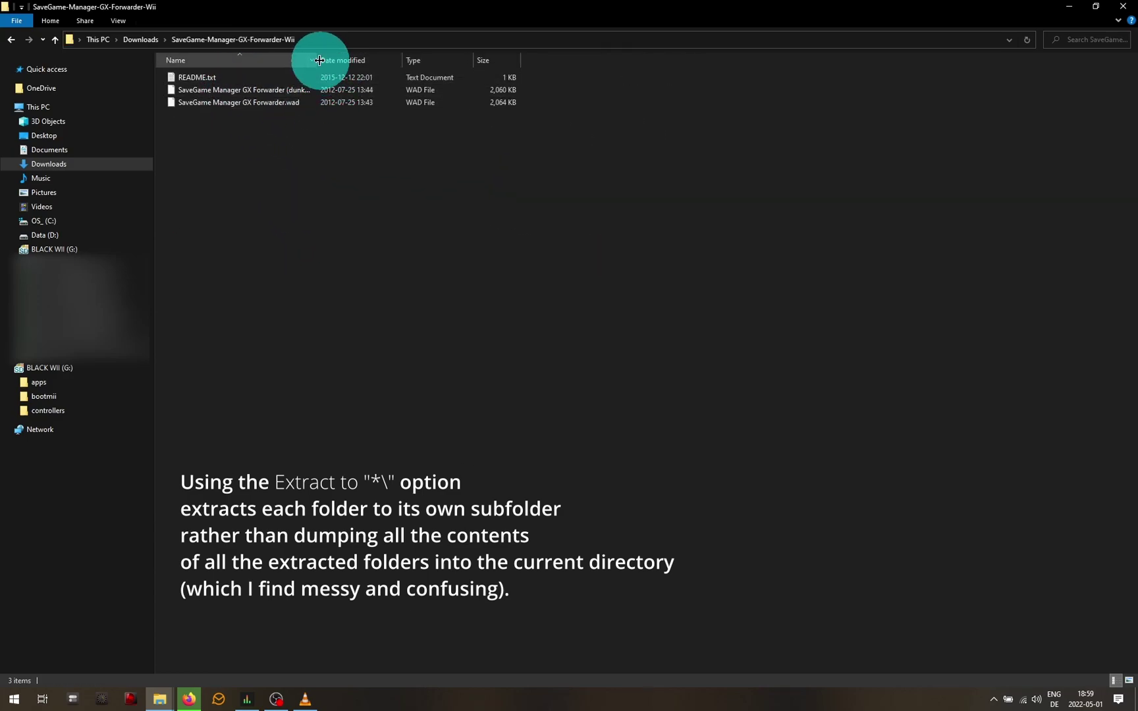
drag(320, 59, 442, 59)
click(341, 98)
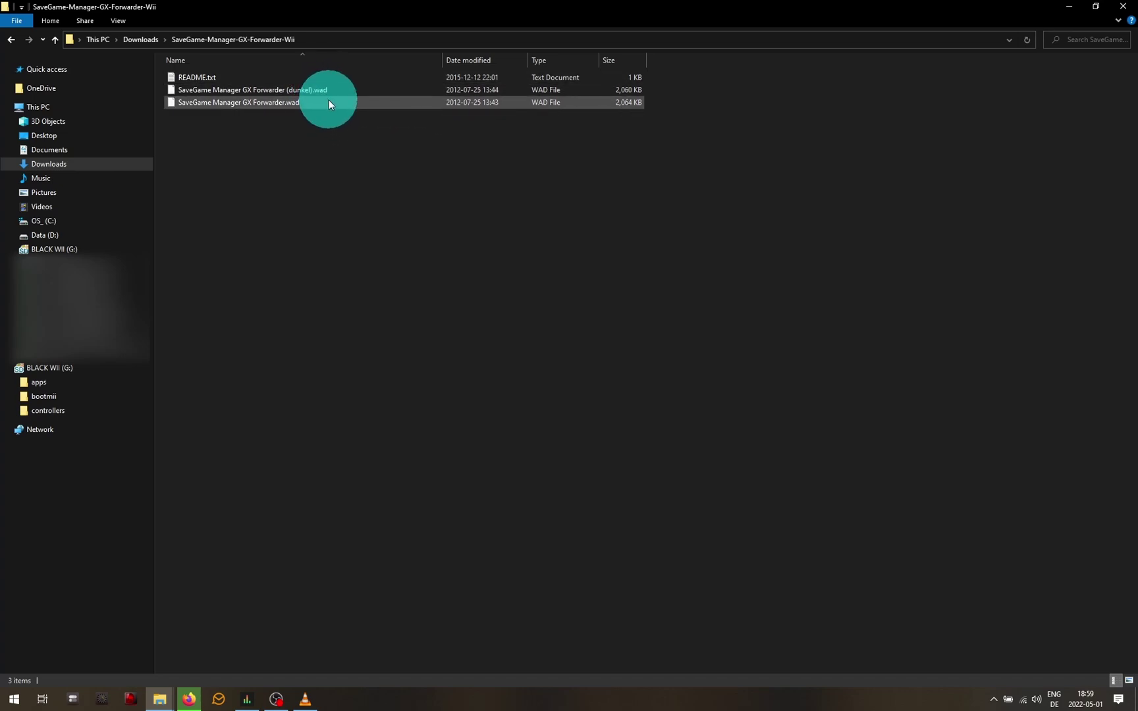
click(297, 103)
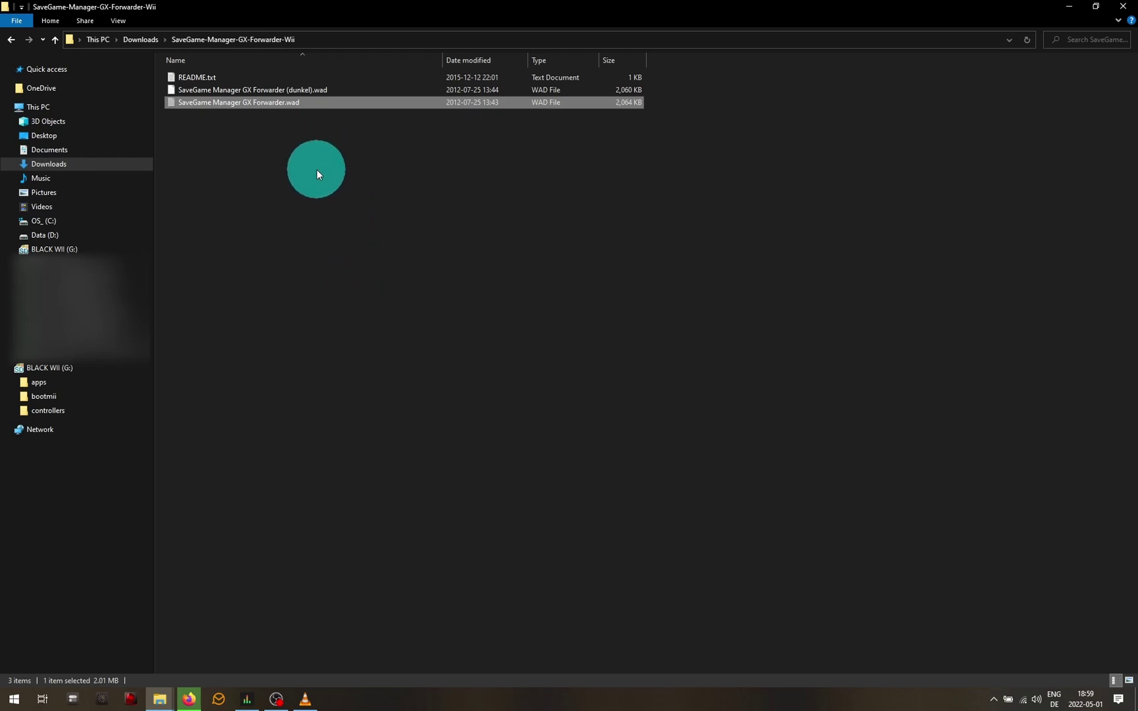
click(277, 240)
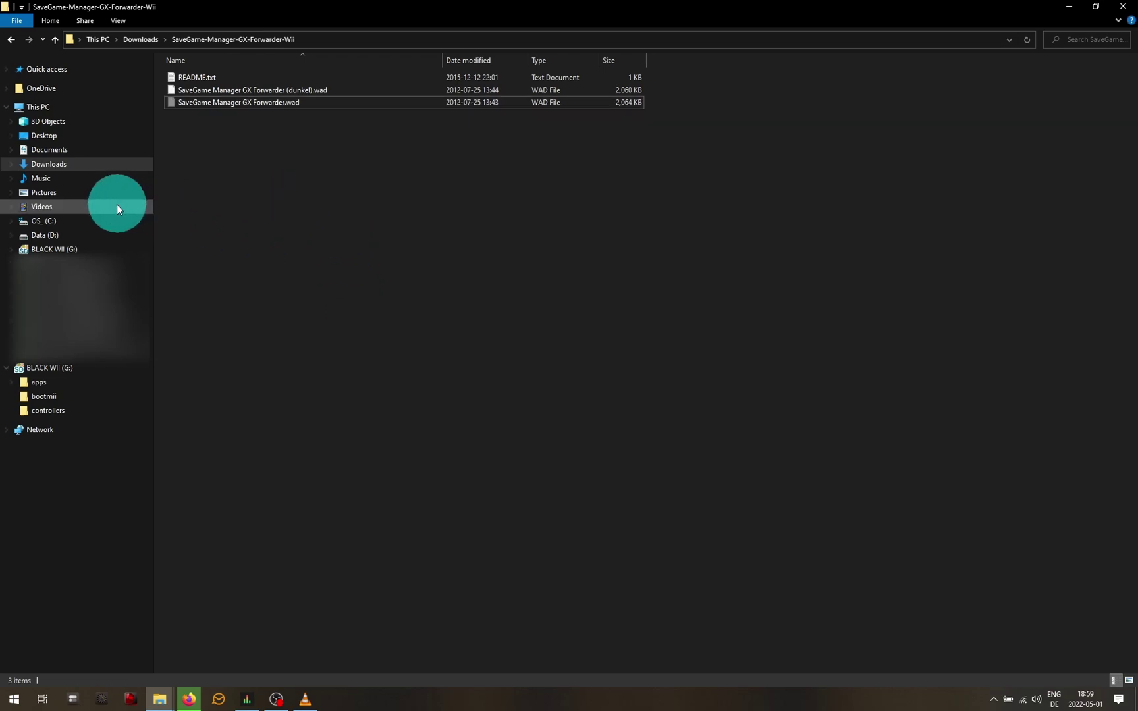
- Create a WAD folder on BLACK WII (G:) and paste the forwarder .wad into it
click(56, 249)
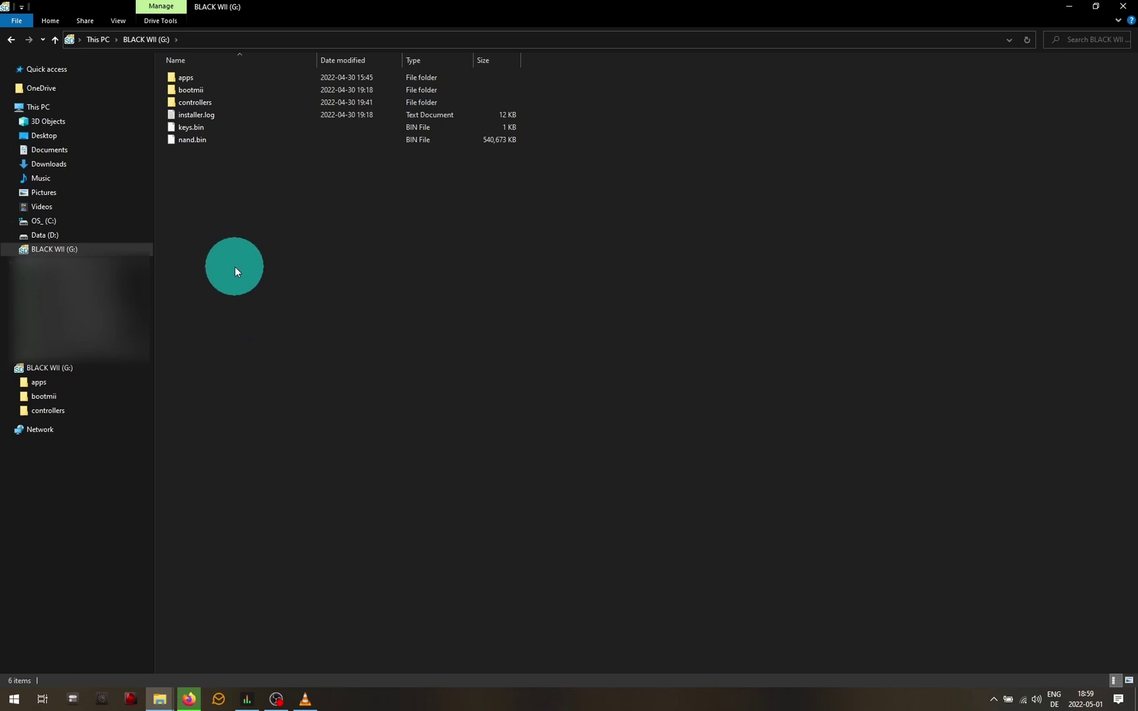
key(ctrl+shift+n)
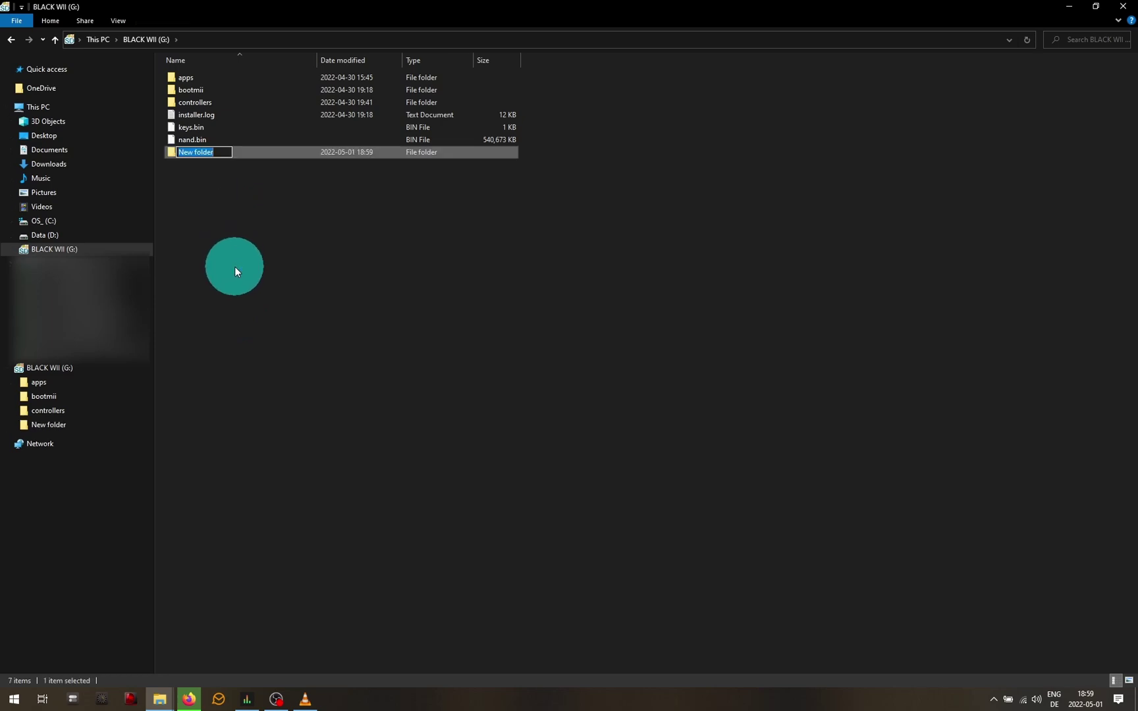
text(WAD)
key(Return)
key(Return)
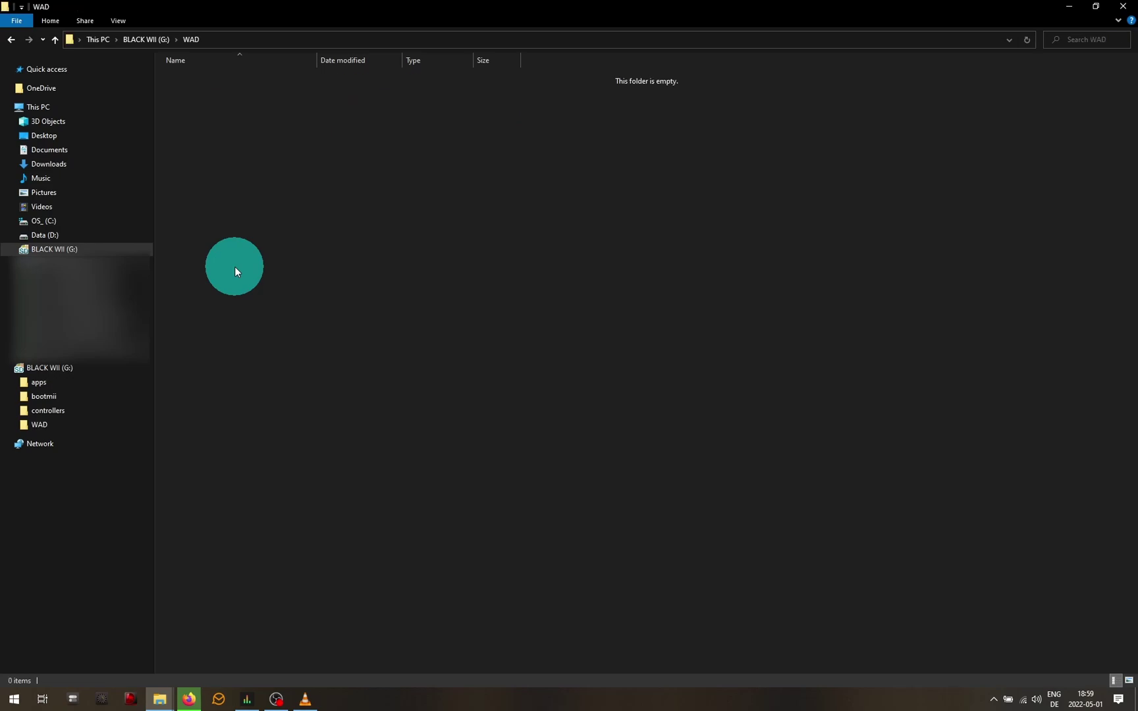
key(ctrl+v)
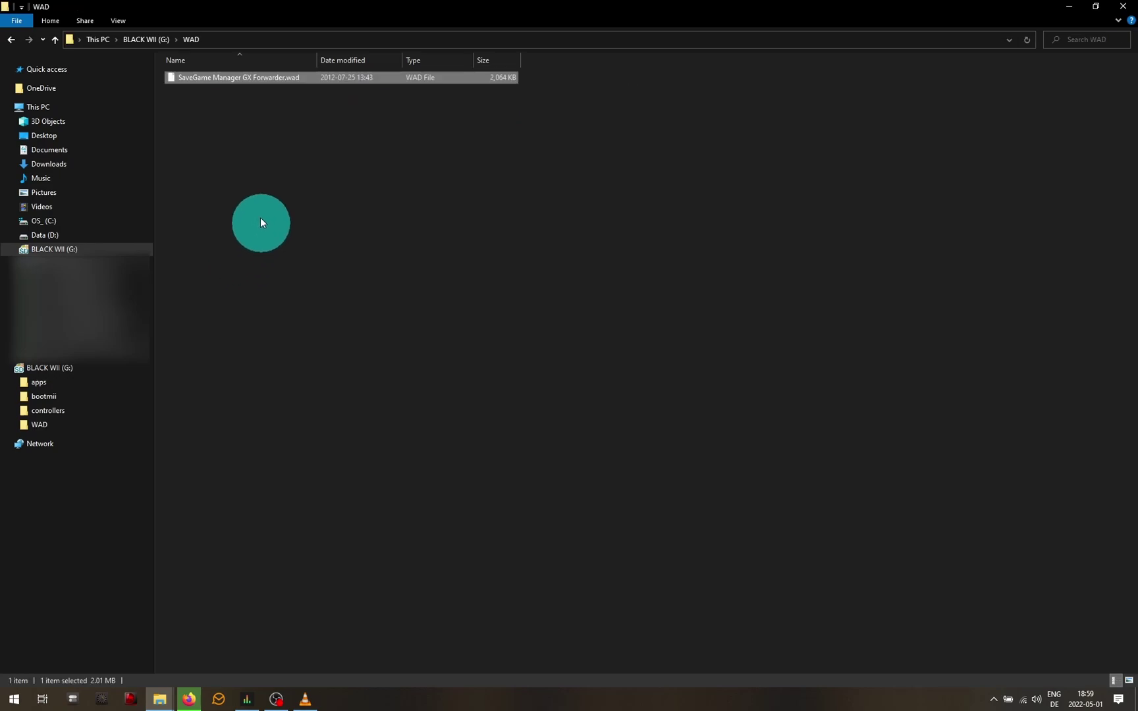
click(53, 166)
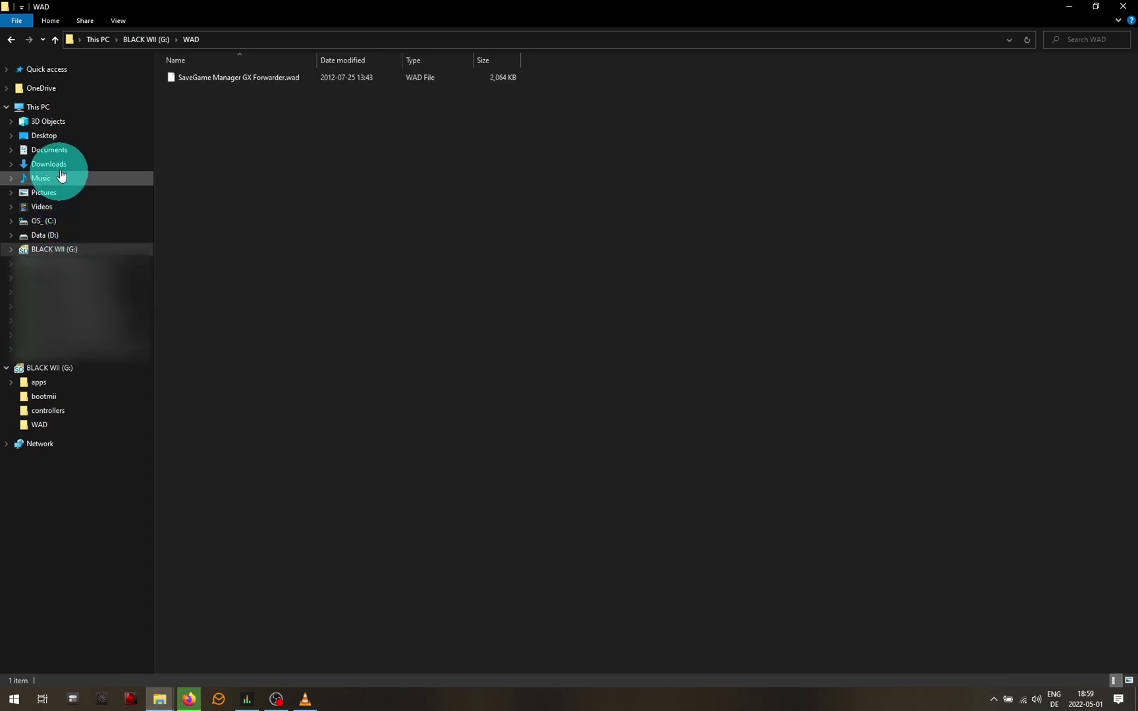
- Copy the WiiModLite folder from WiiModLite_v1.7\apps into G:\apps on BLACK WII
click(251, 189)
click(279, 385)
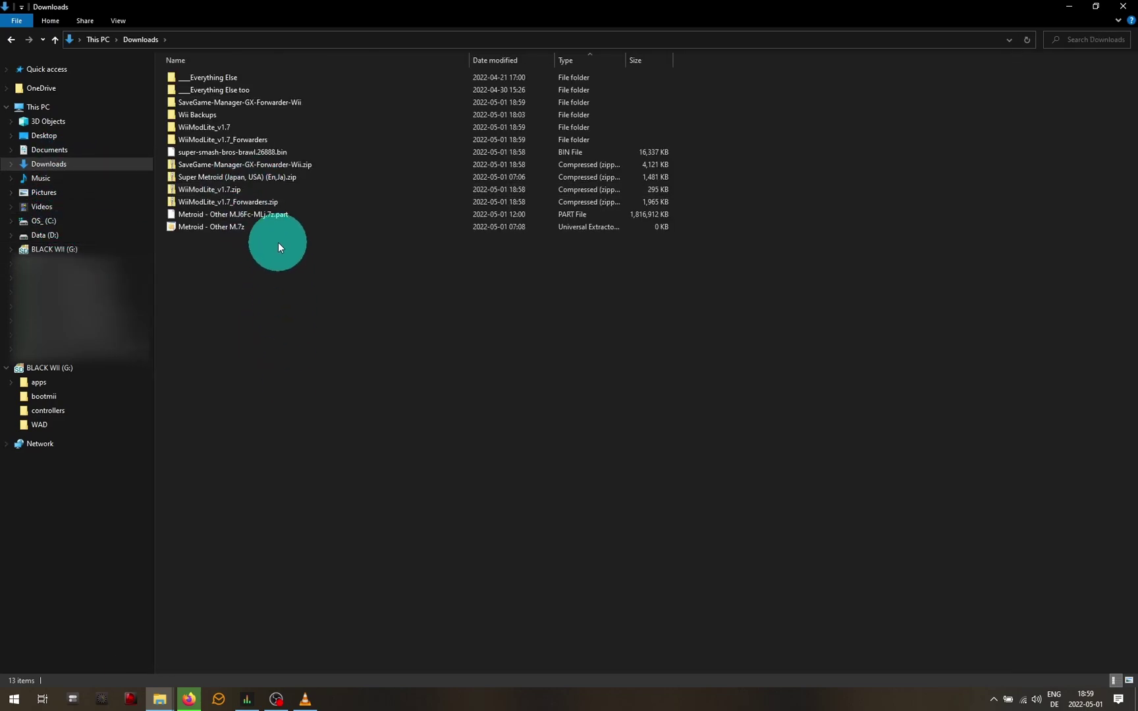
double_click(294, 125)
click(211, 79)
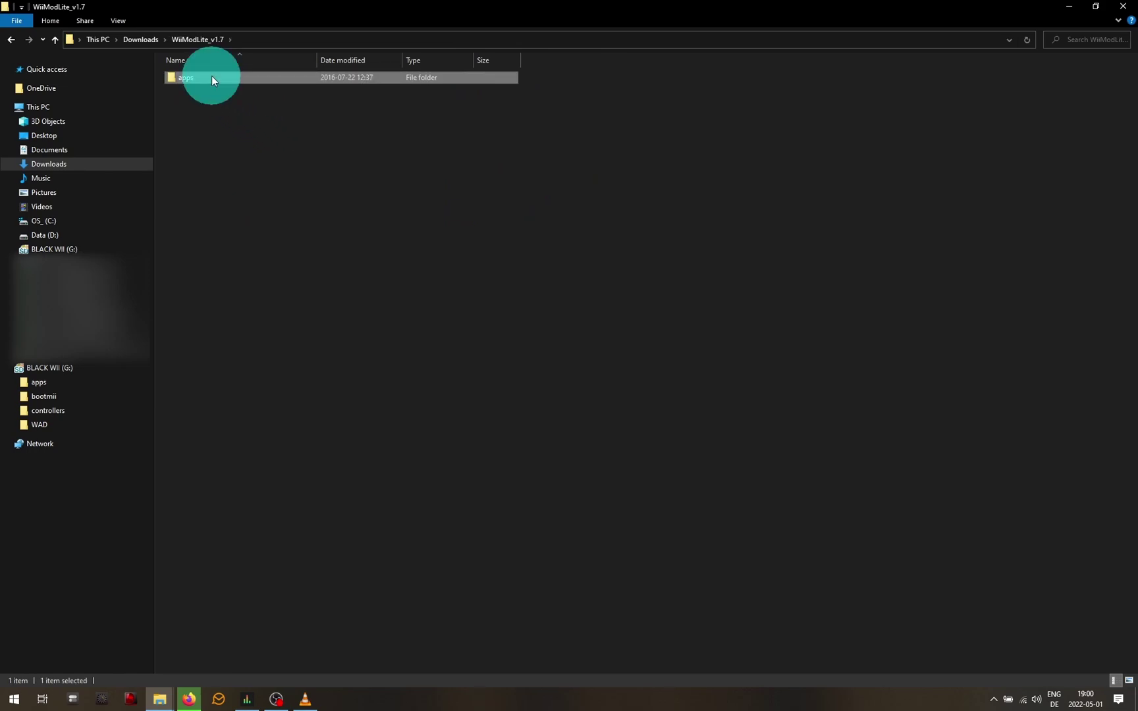
double_click(211, 77)
click(223, 77)
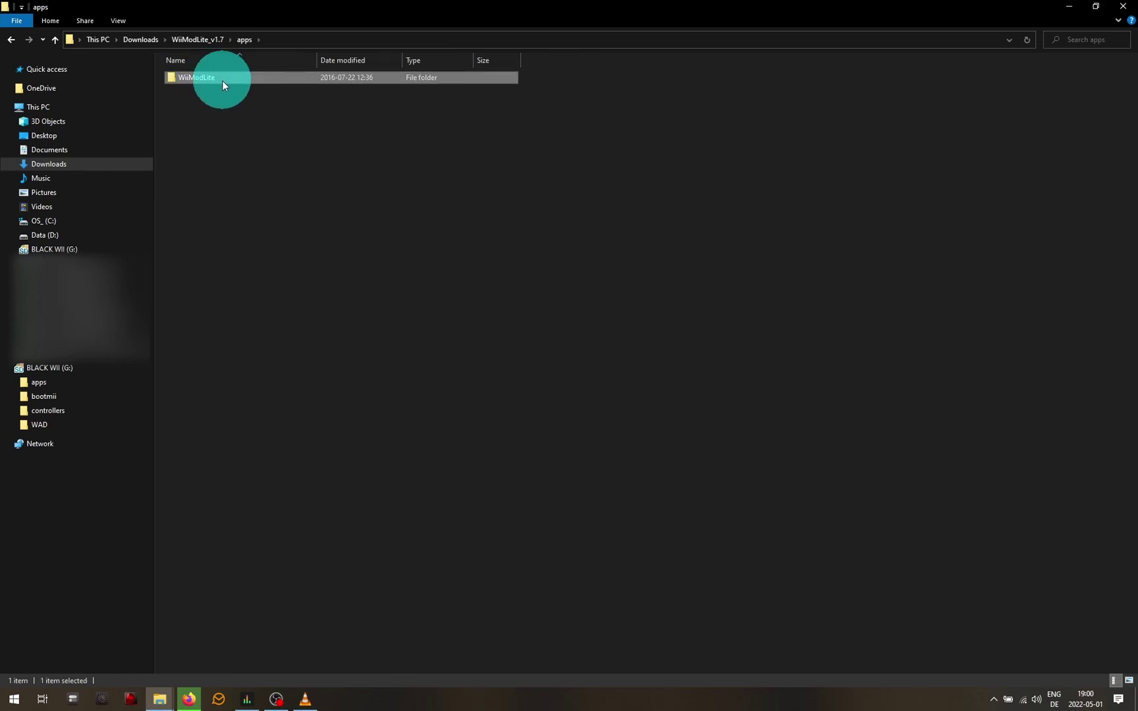
click(79, 249)
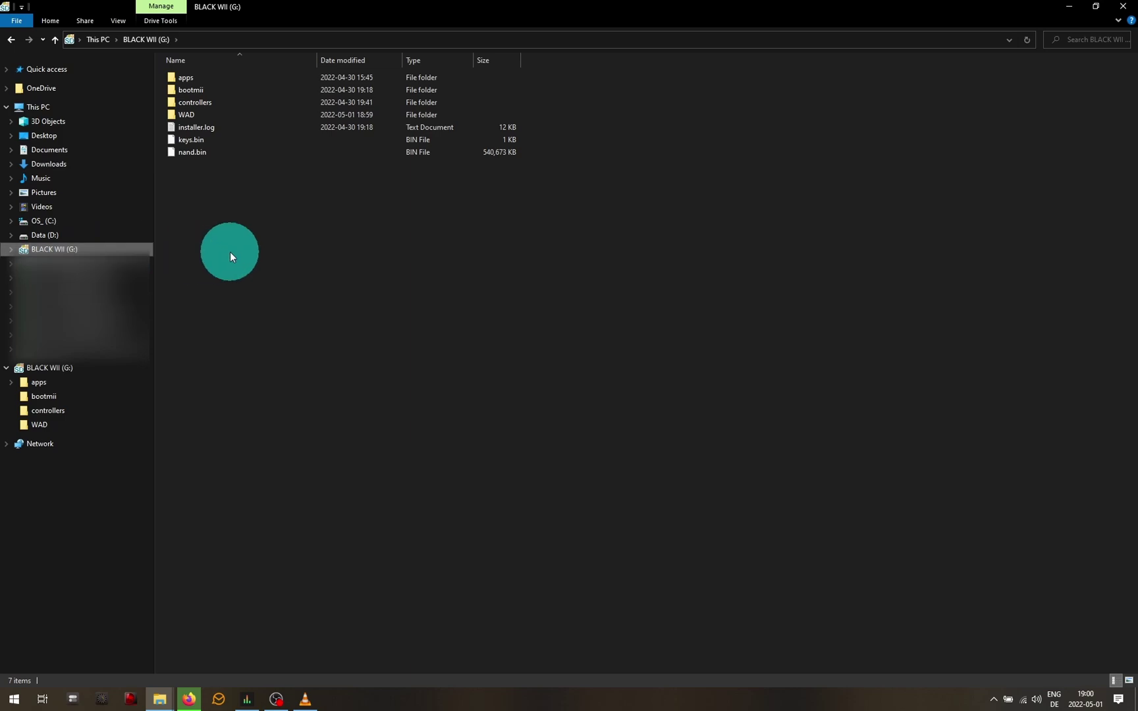
double_click(204, 79)
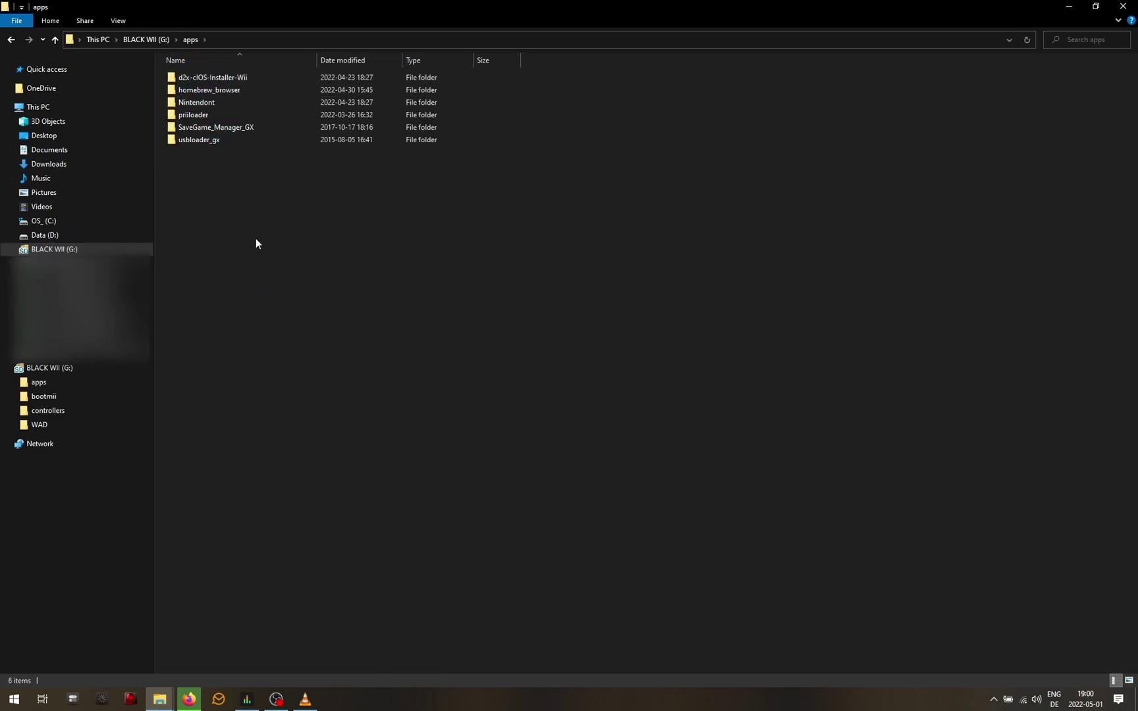
key(ctrl+v)
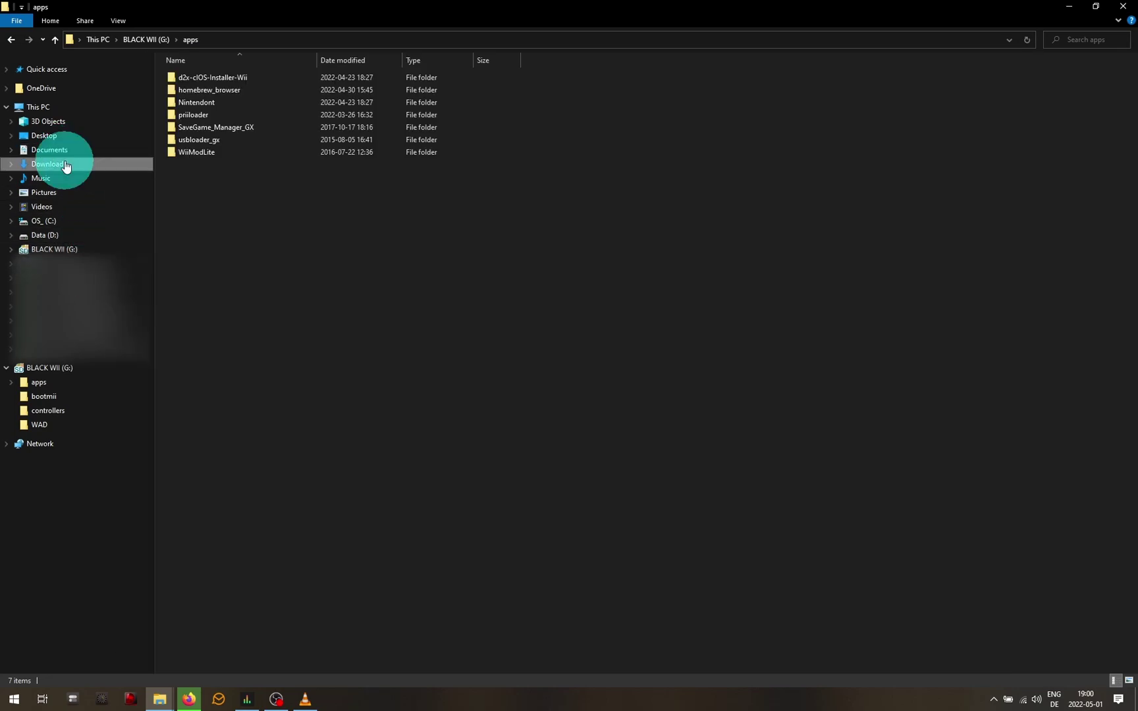
- Copy Wii Mod Lite(Wii) - DLIA.wad from WiiModLite_v1.7_Forwarders\wad into G:\WAD
click(65, 164)
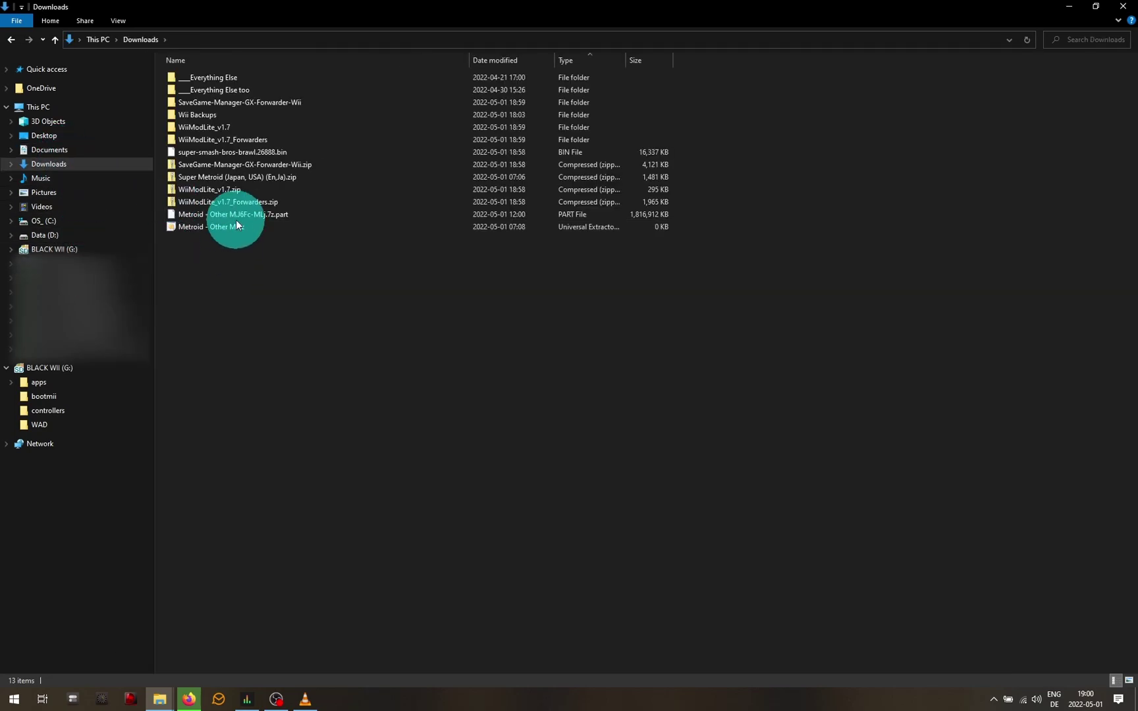
double_click(307, 143)
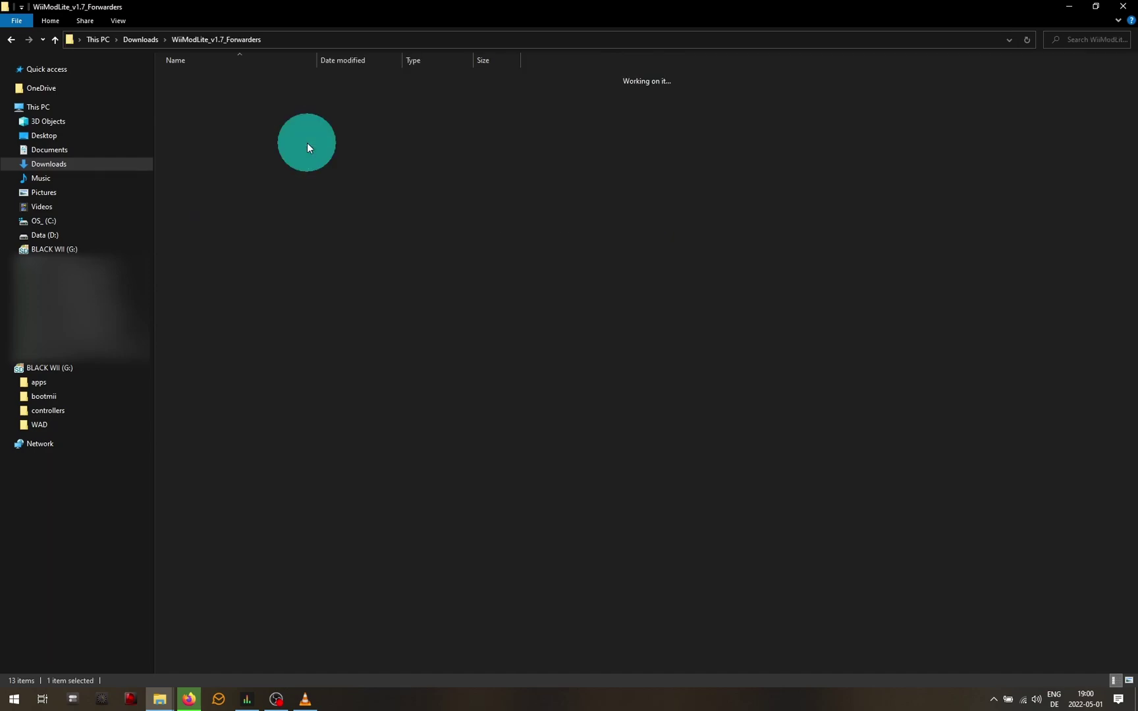
double_click(231, 80)
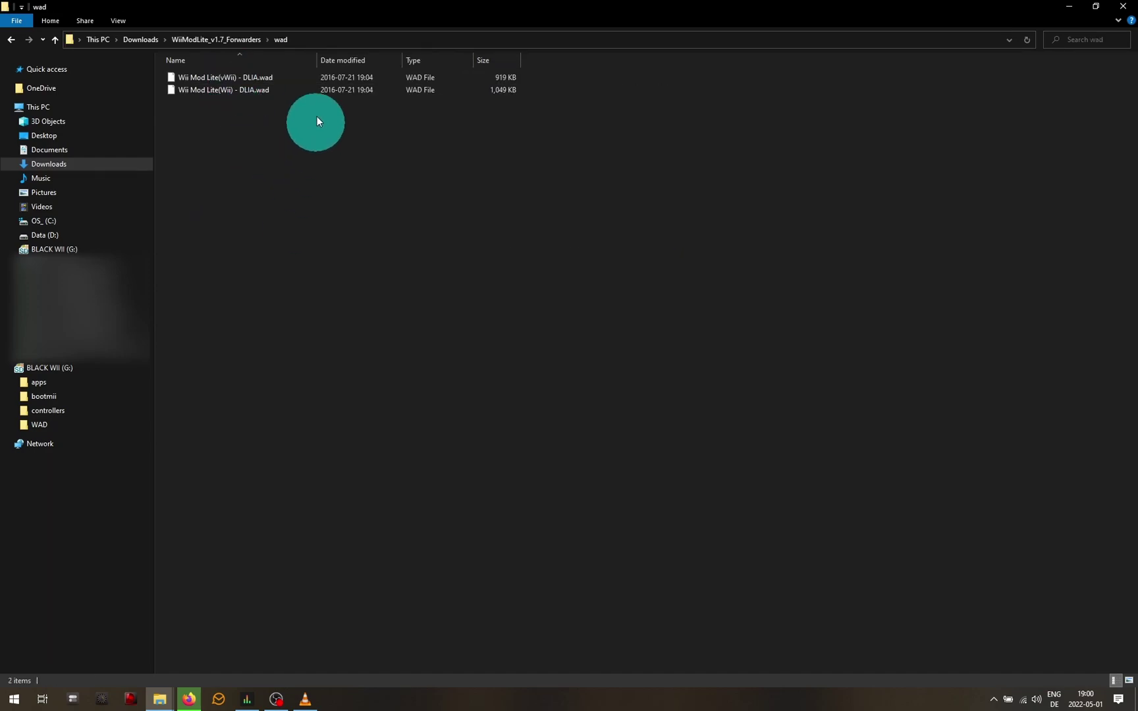
drag(317, 60, 420, 83)
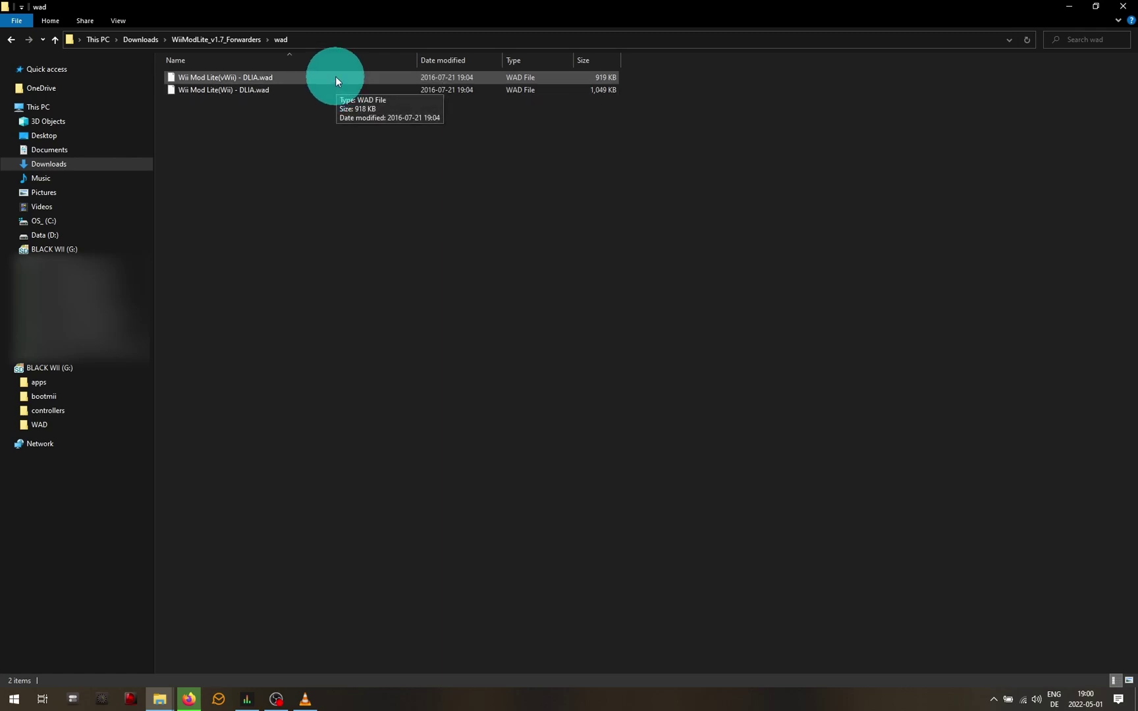
click(295, 93)
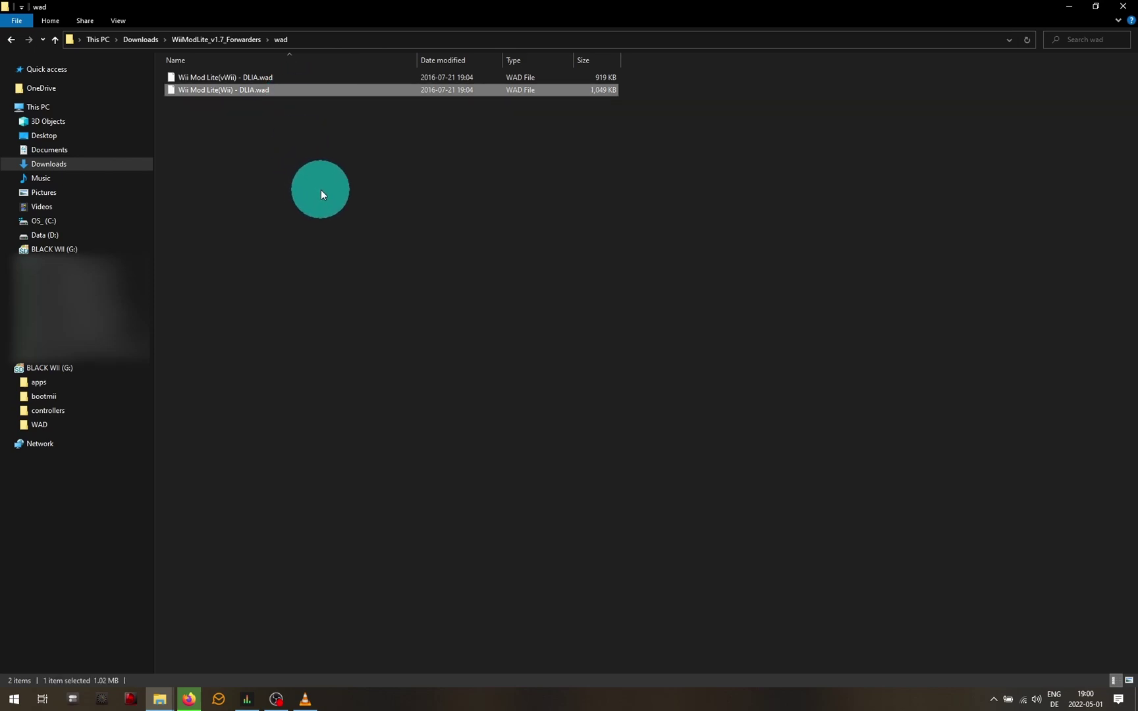
click(321, 195)
click(84, 253)
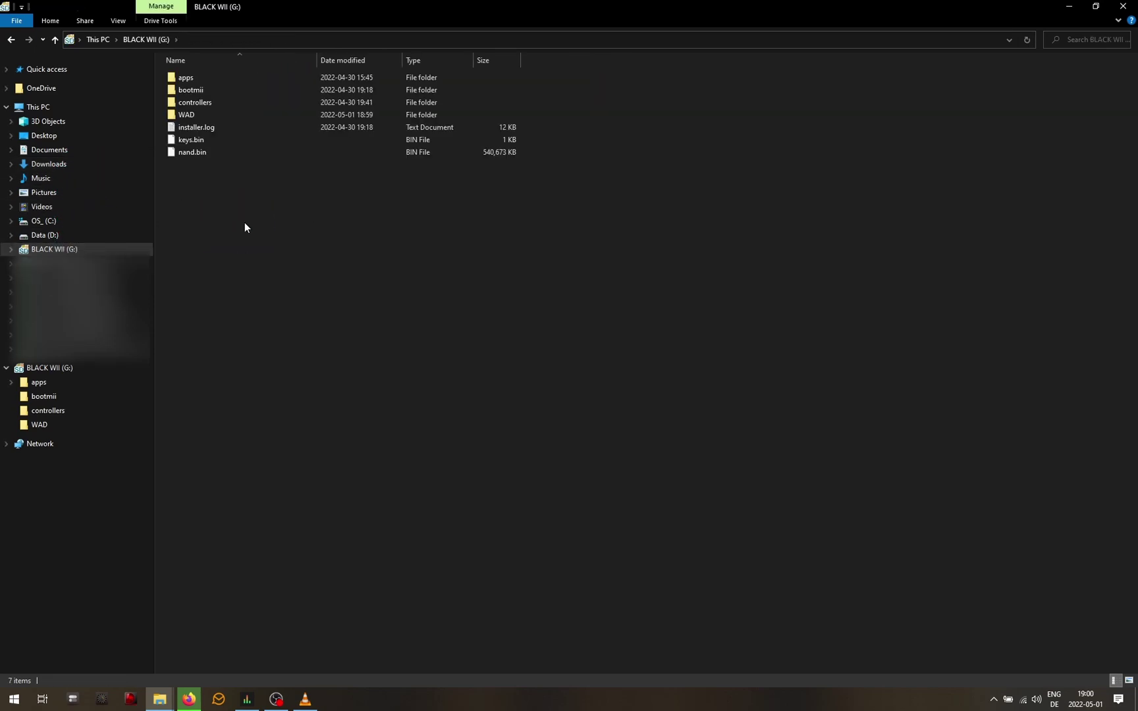
click(219, 109)
double_click(229, 113)
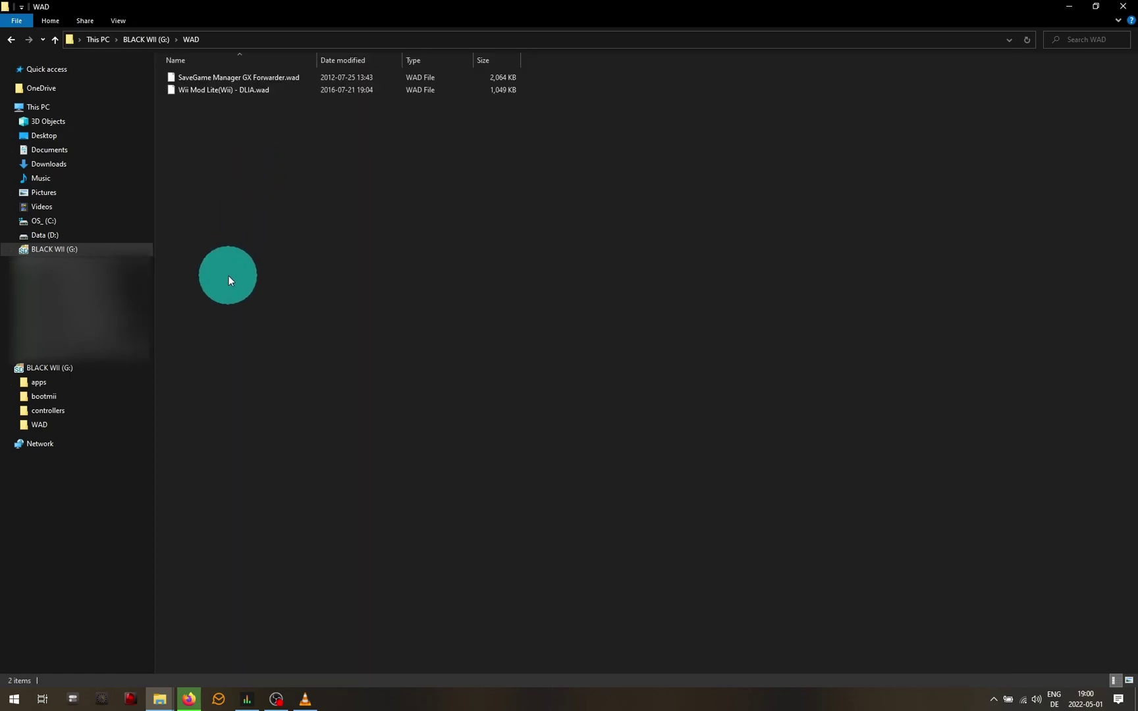
key(alt+Up)
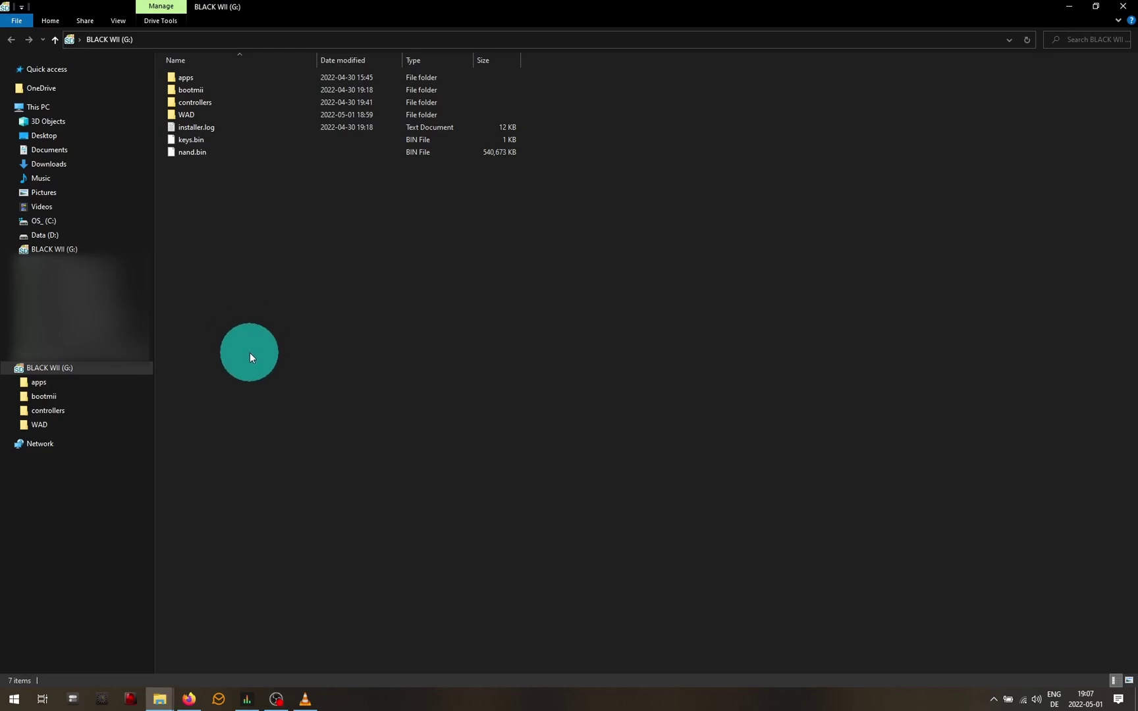
- Copy super-smash-bros-brawl.26888.bin from the Downloads folder
click(82, 164)
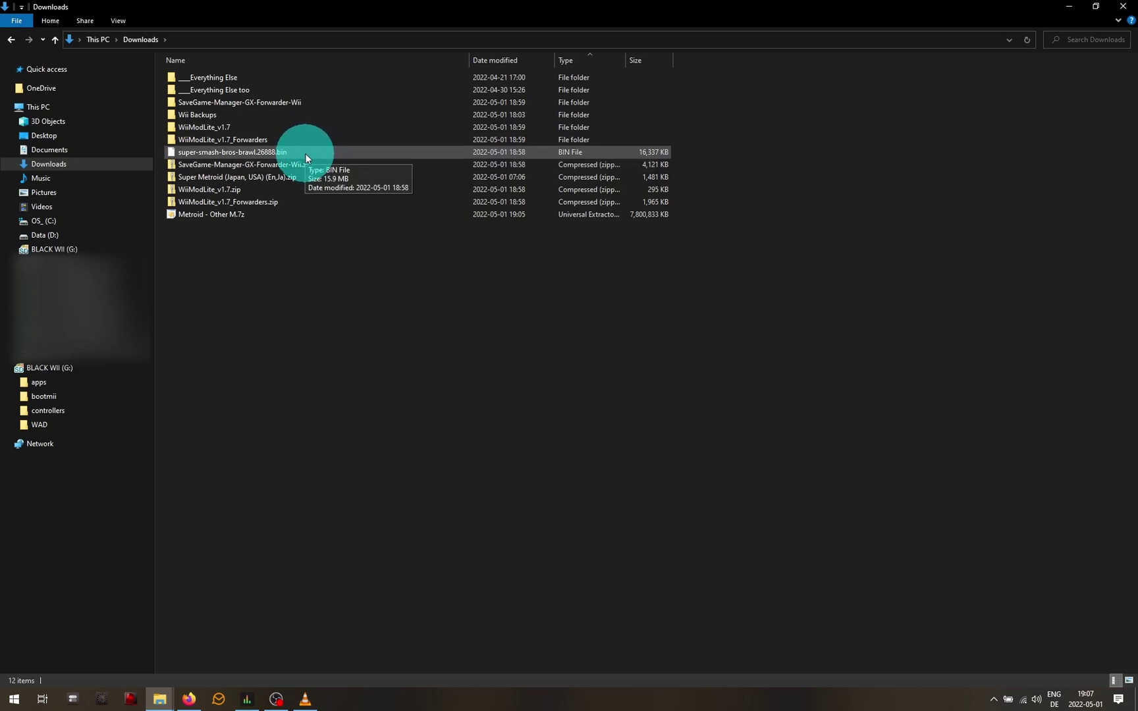
click(285, 153)
right_click(285, 153)
click(236, 343)
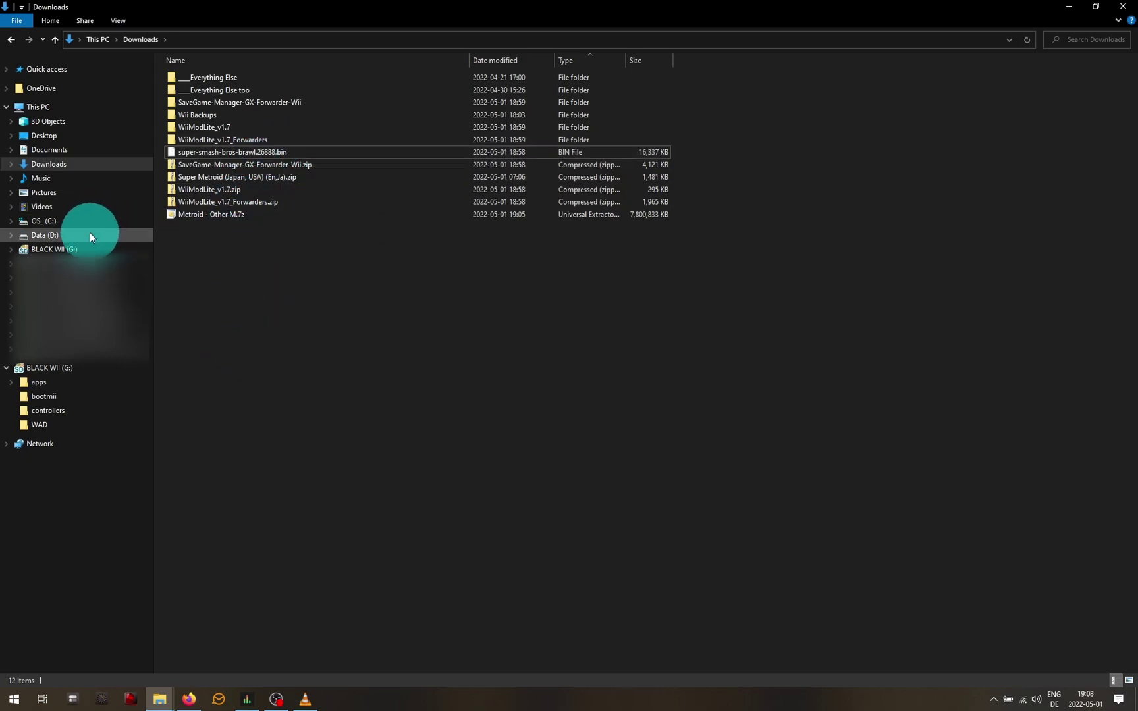
- Create a private folder on BLACK WII (G:) with a wii folder inside
click(72, 249)
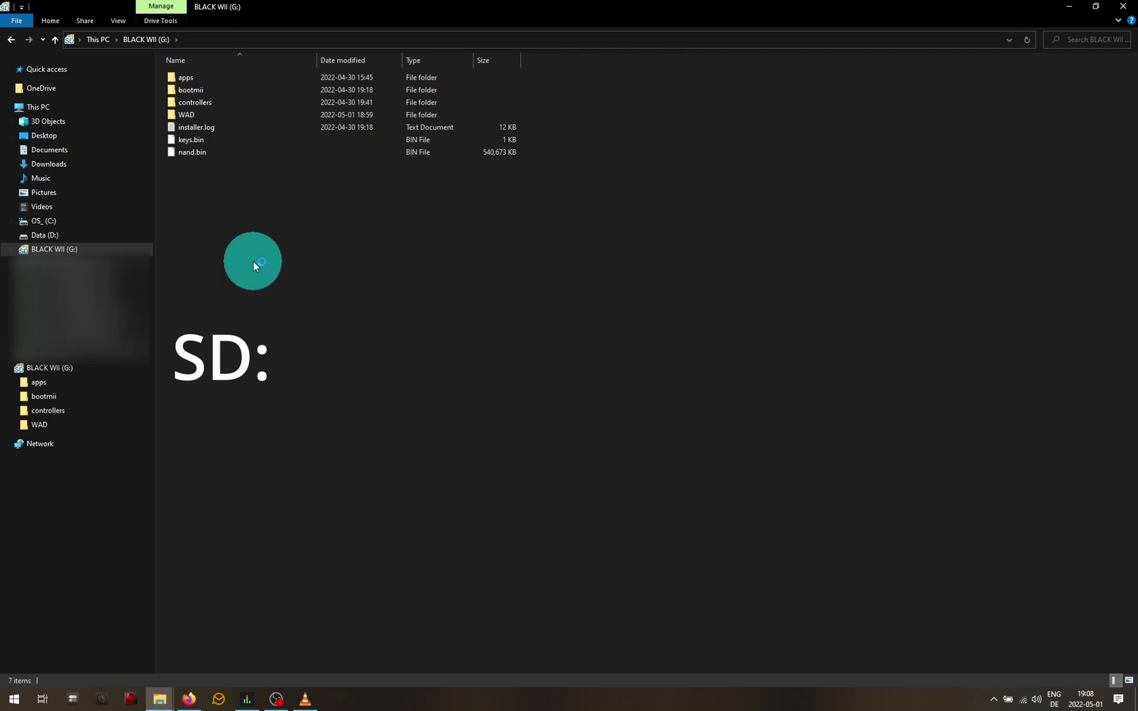
key(ctrl+shift+n)
text(private)
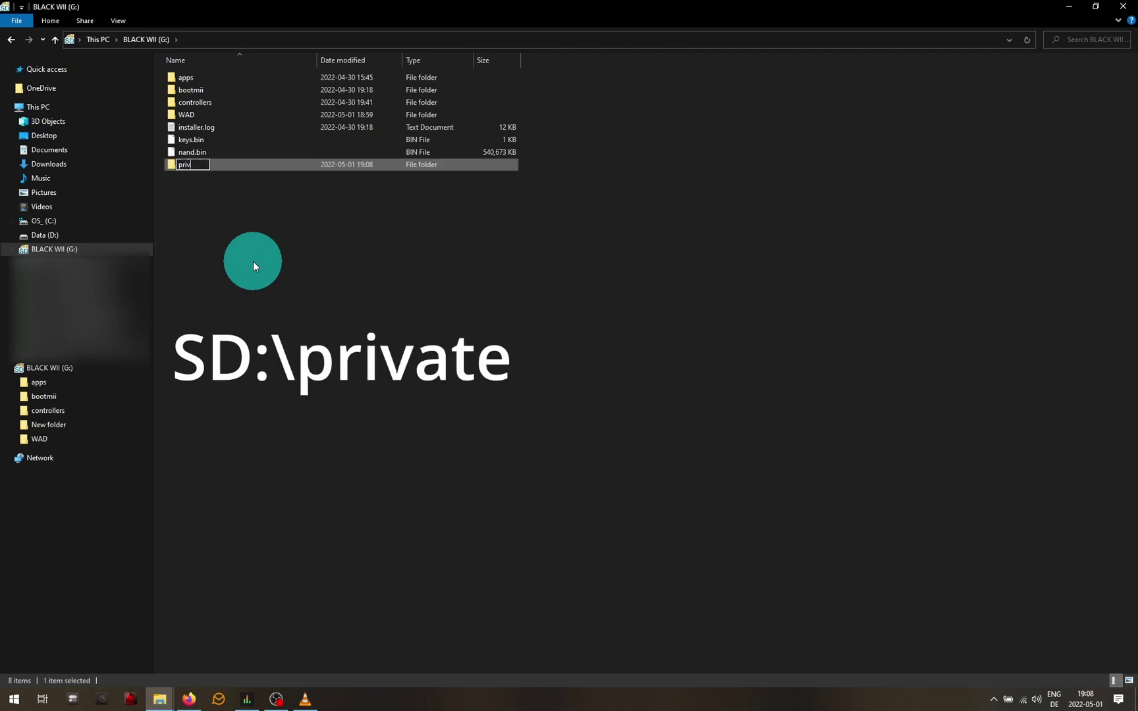
key(Return)
key(Return)
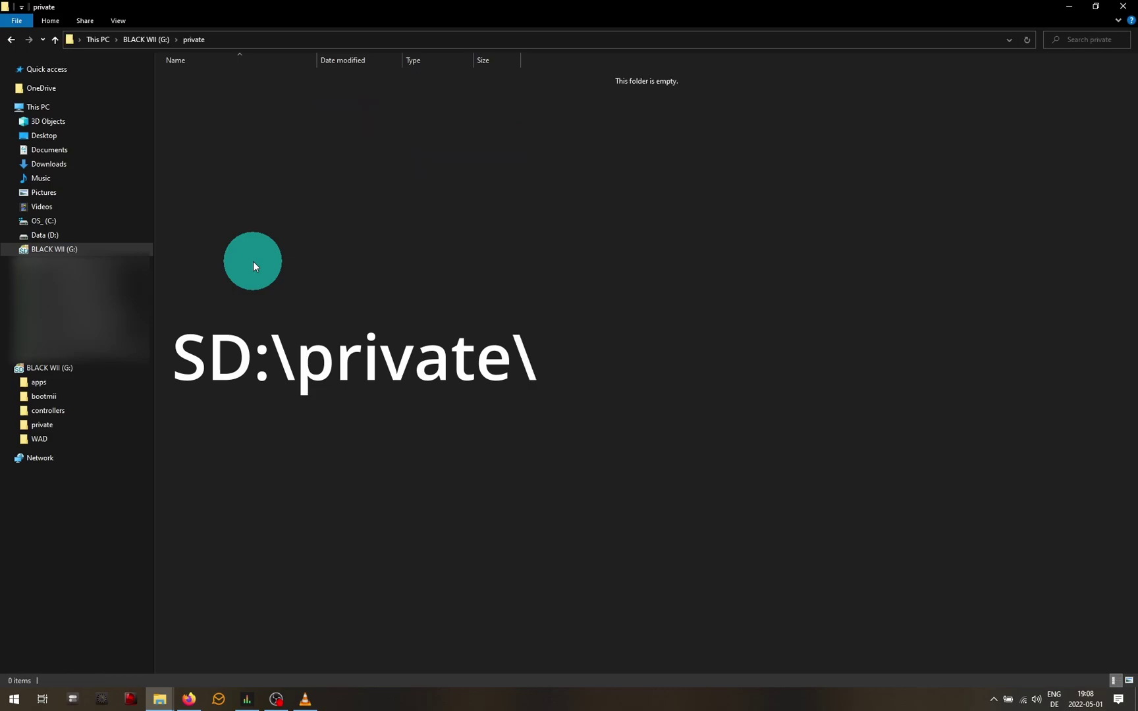
key(ctrl+shift+n)
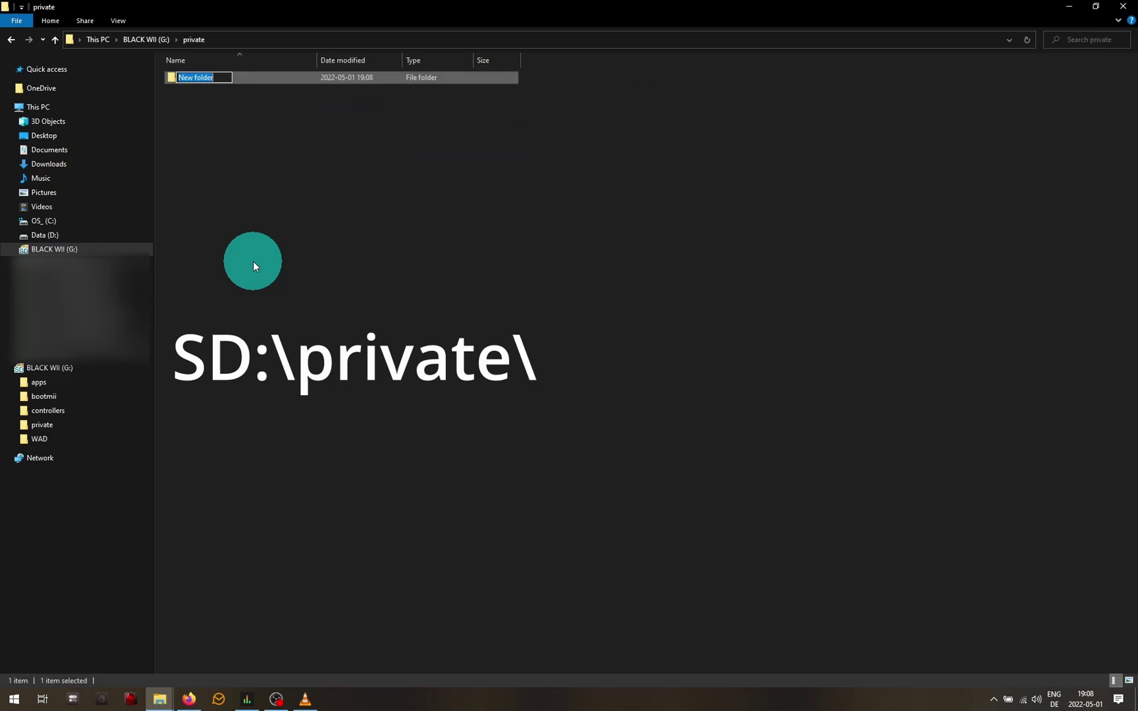
text(wii)
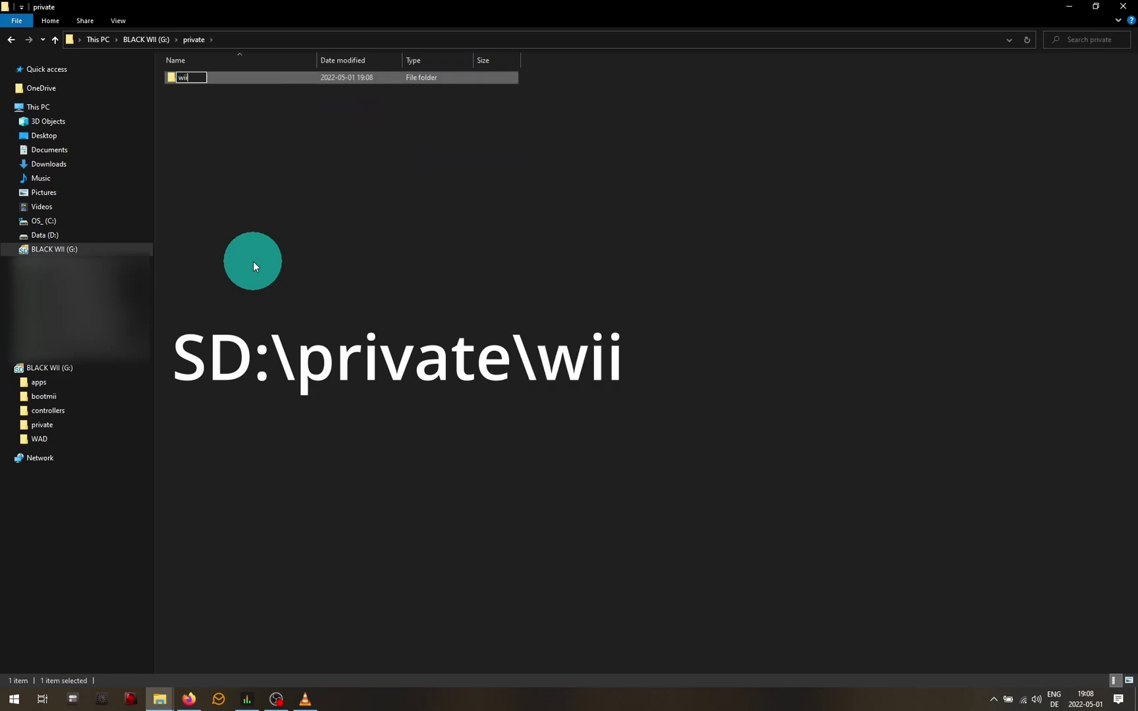
key(Return)
key(Return)
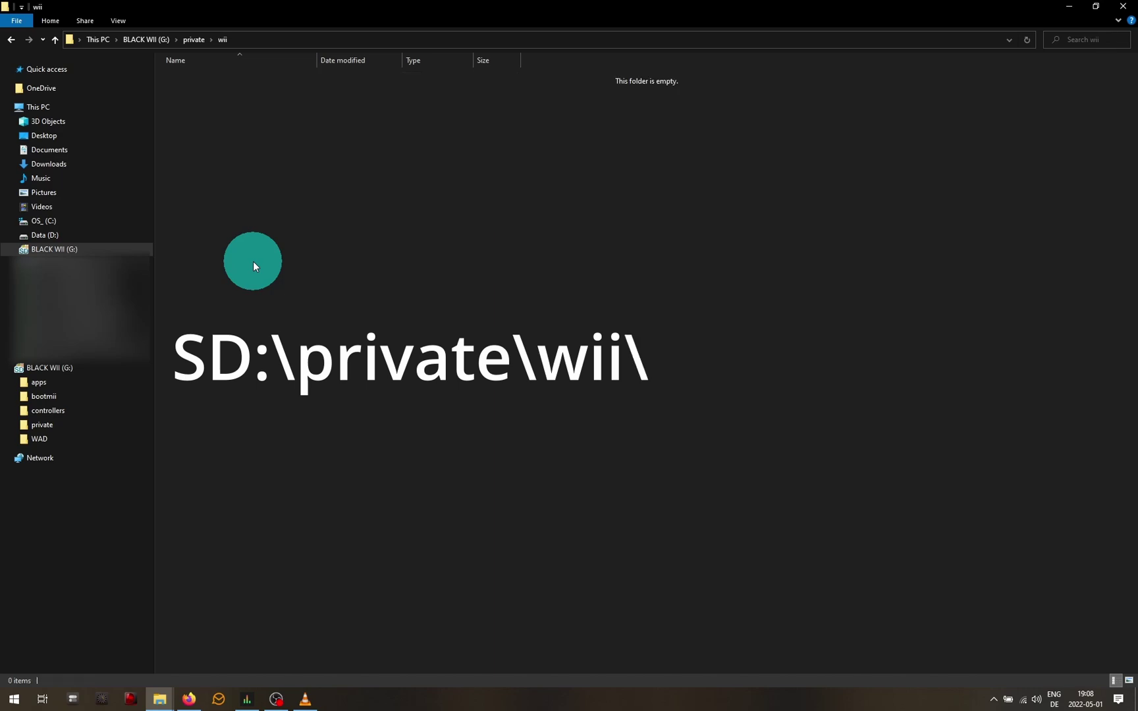
- Inside wii, create a title folder containing an RSBE folder
key(ctrl+shift+n)
text(title)
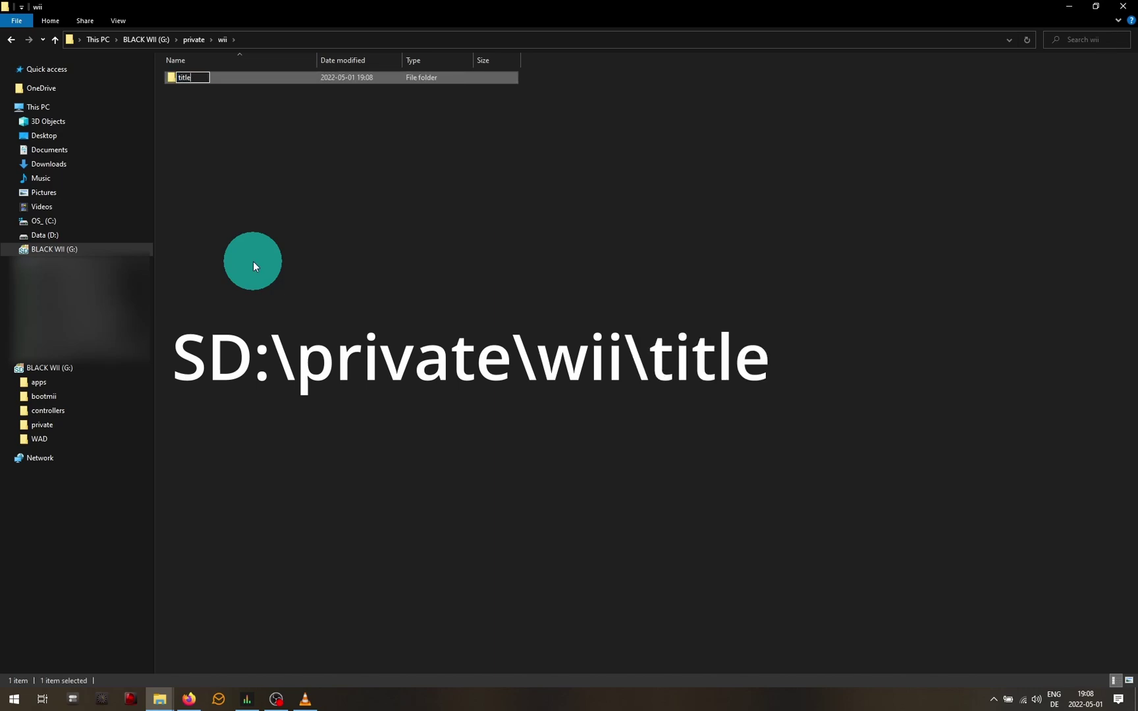
key(Return)
key(Return)
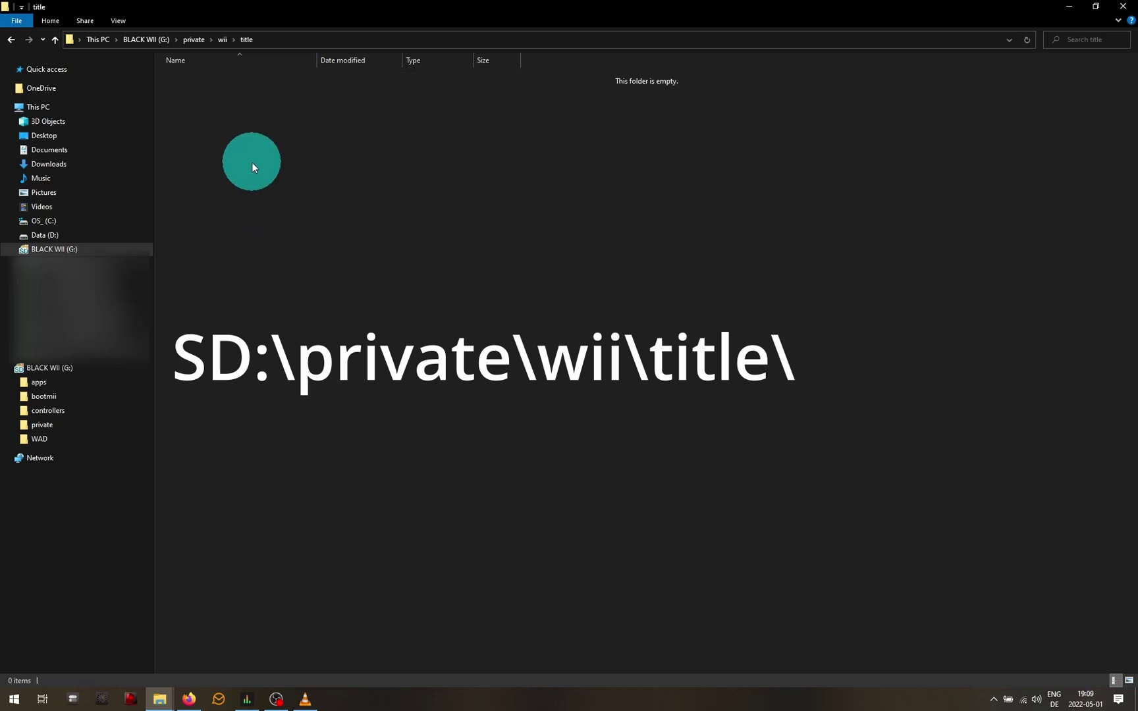
key(ctrl+shift+n)
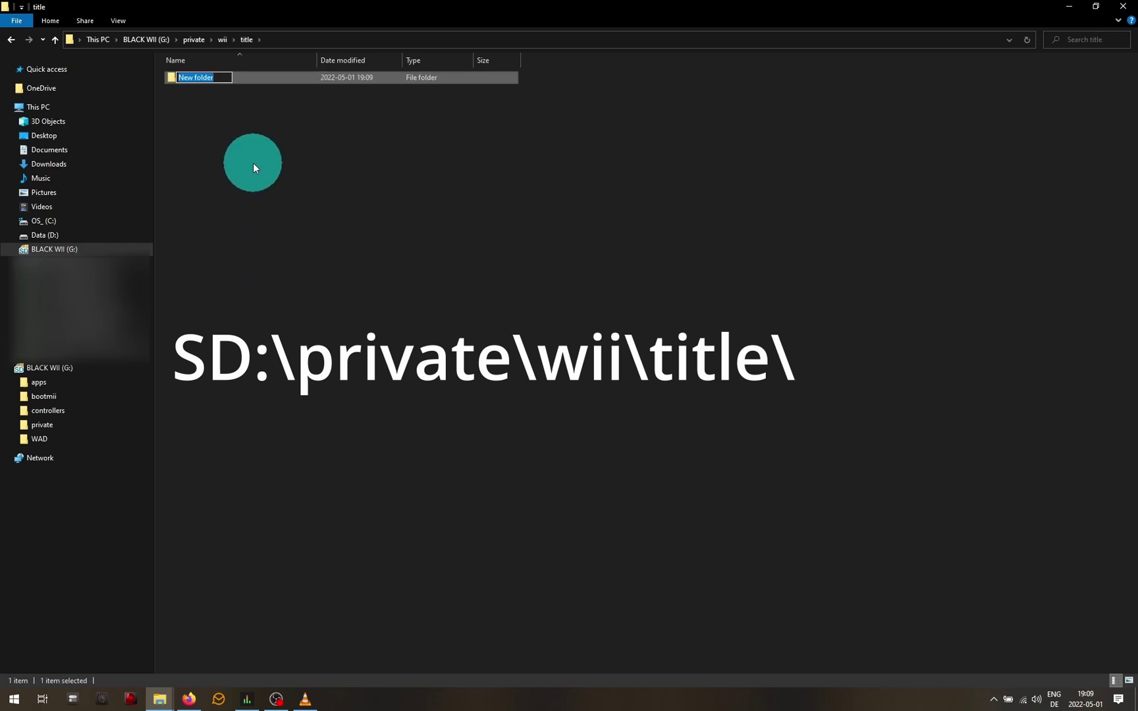
text(RS)
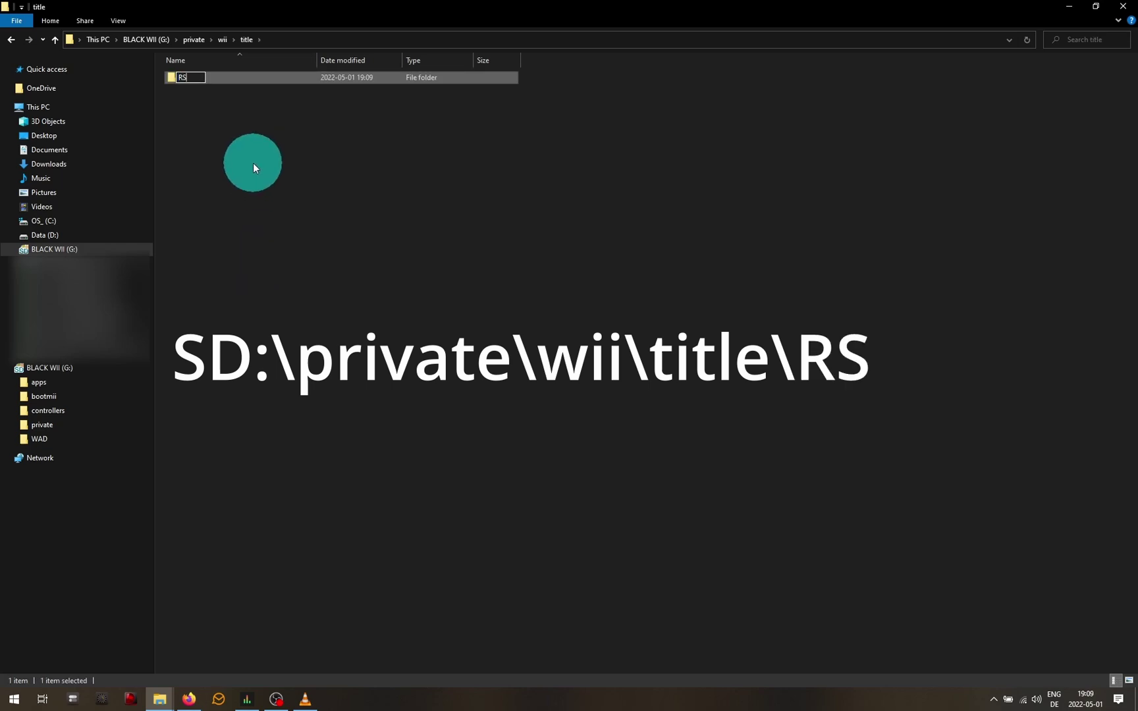
text(BE)
key(Return)
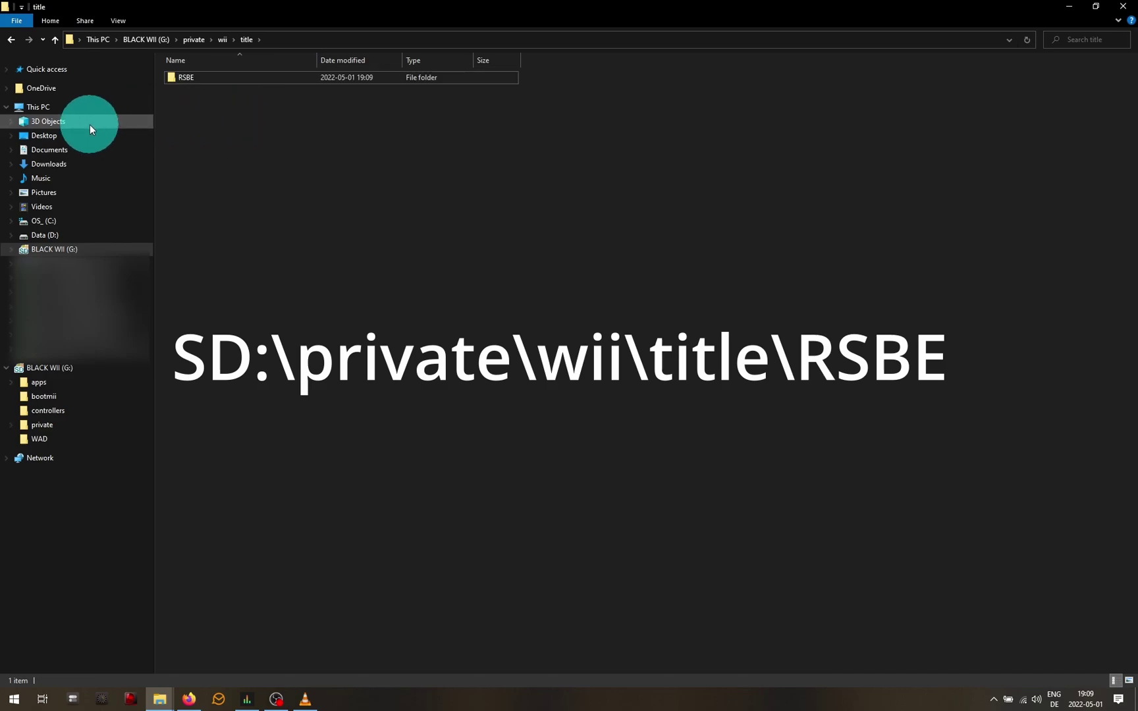
- Paste the Brawl save file into G:\private\wii\title\RSBE
click(138, 164)
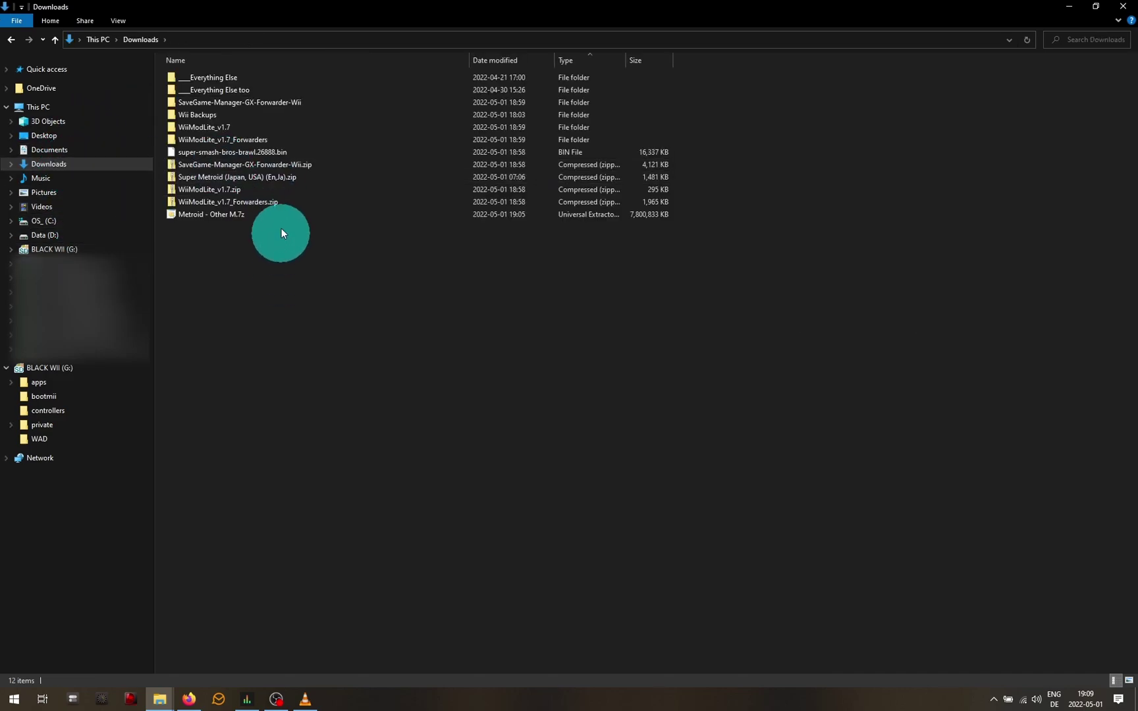
click(285, 152)
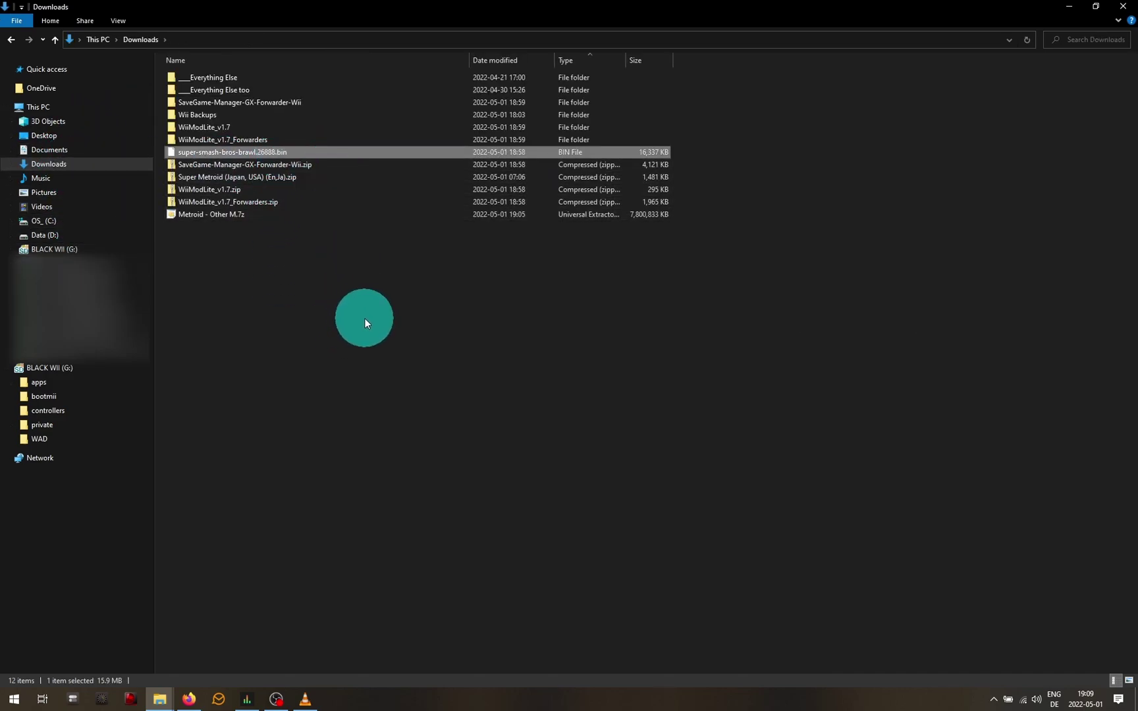
click(66, 249)
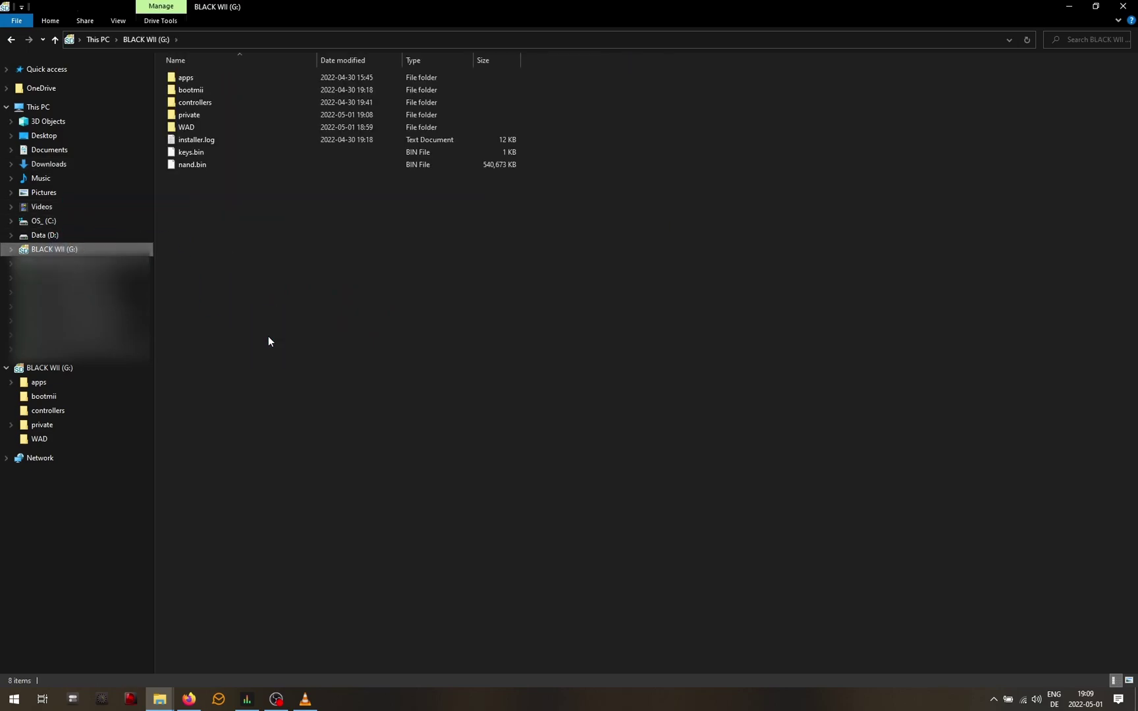
double_click(249, 116)
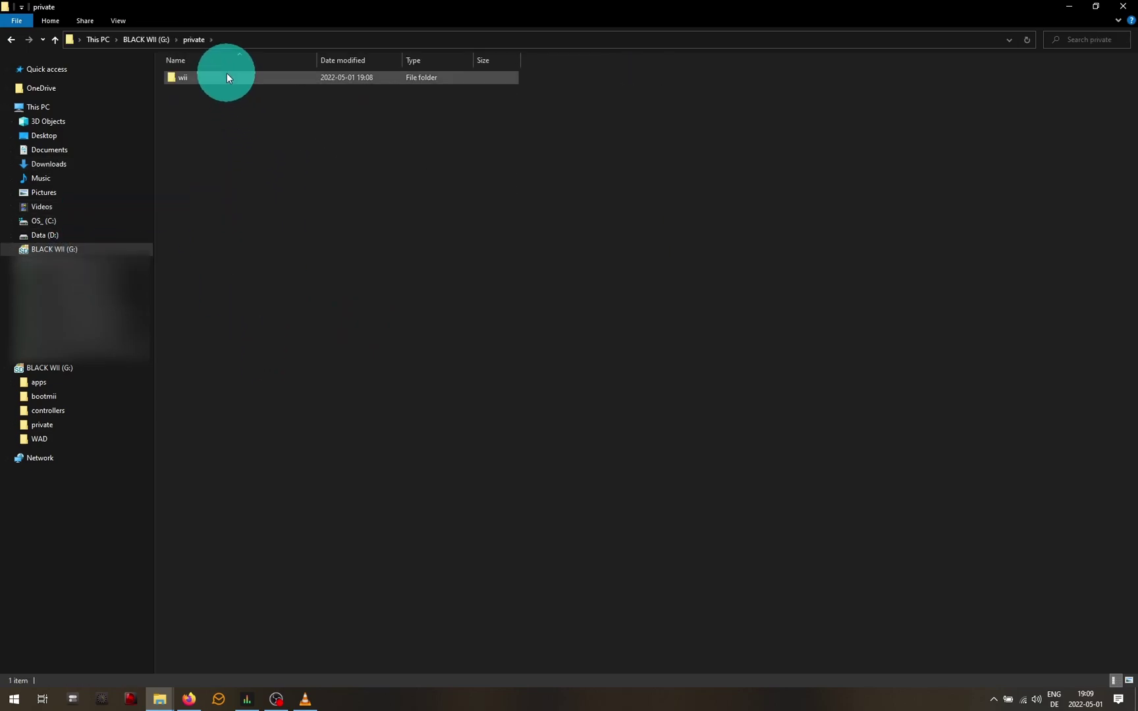
double_click(232, 77)
double_click(244, 79)
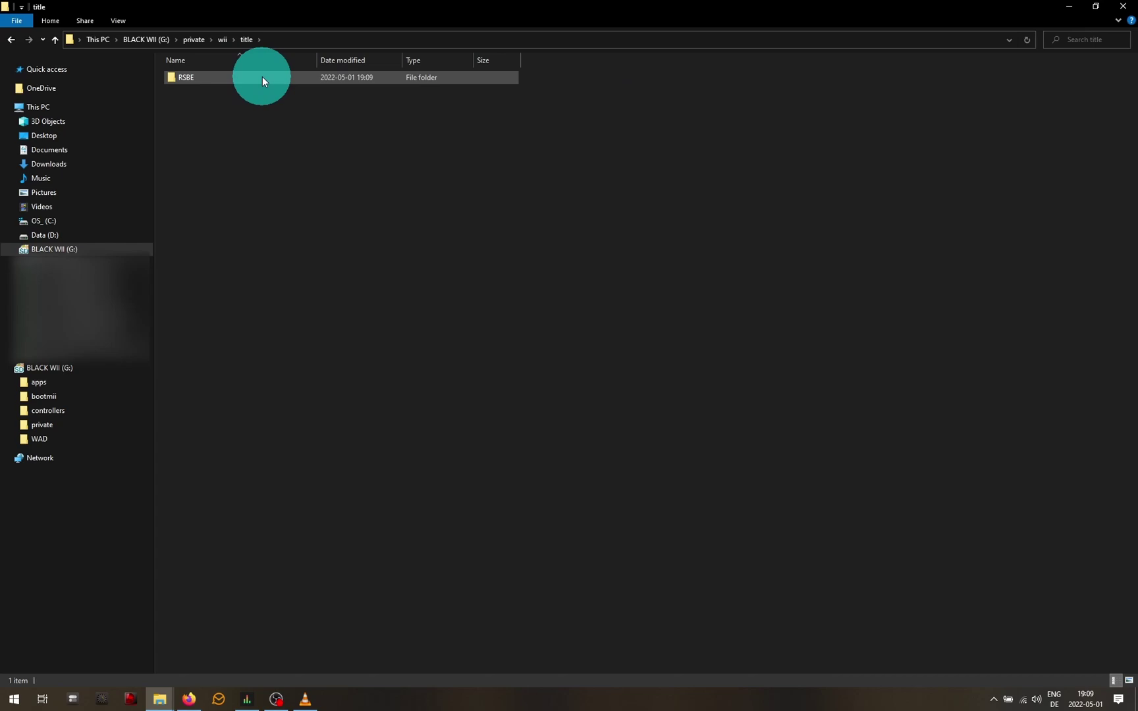
double_click(262, 77)
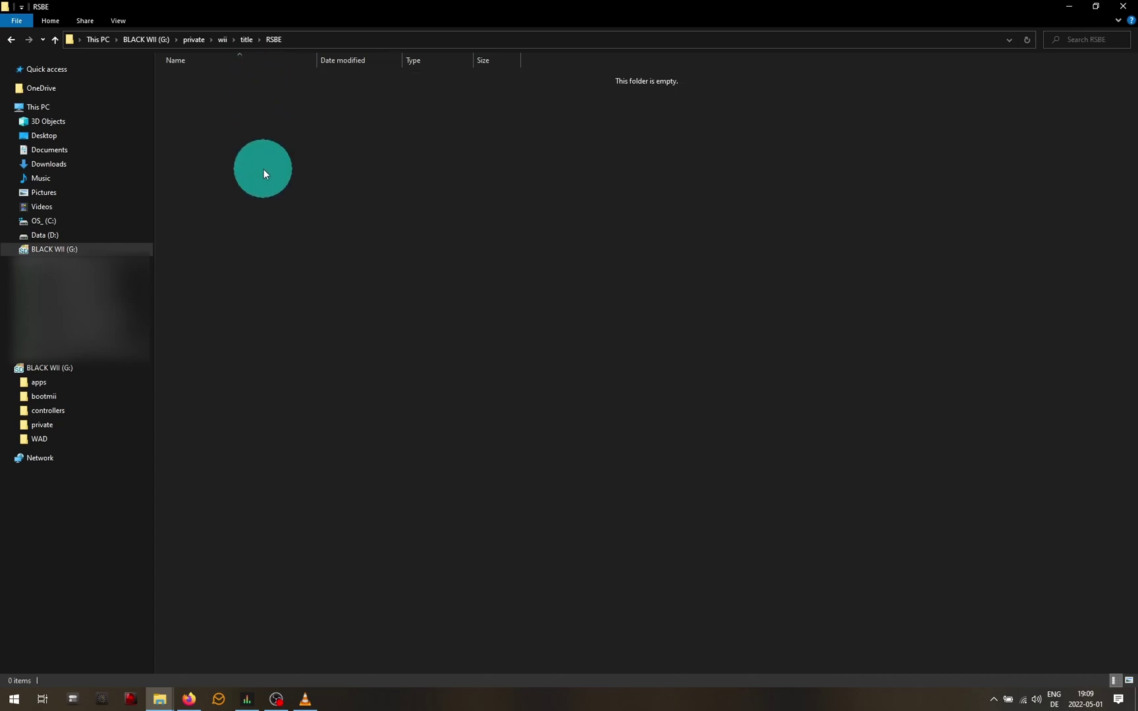
key(ctrl+v)
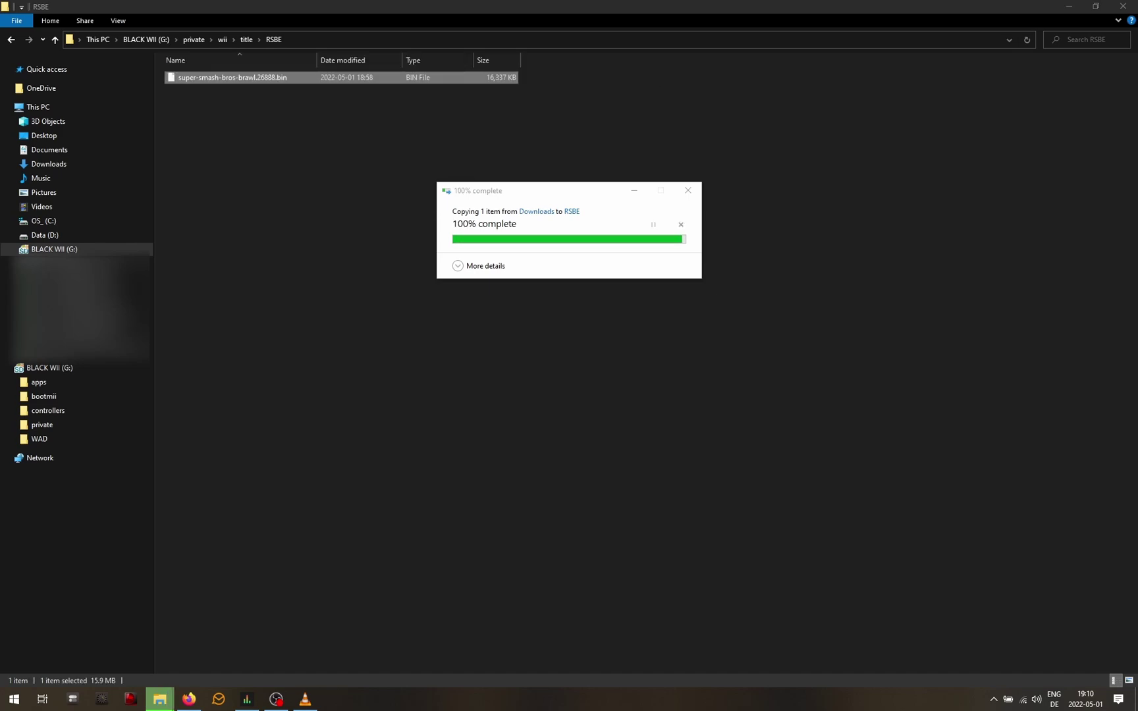
- Rename the pasted save file to data.bin
click(272, 86)
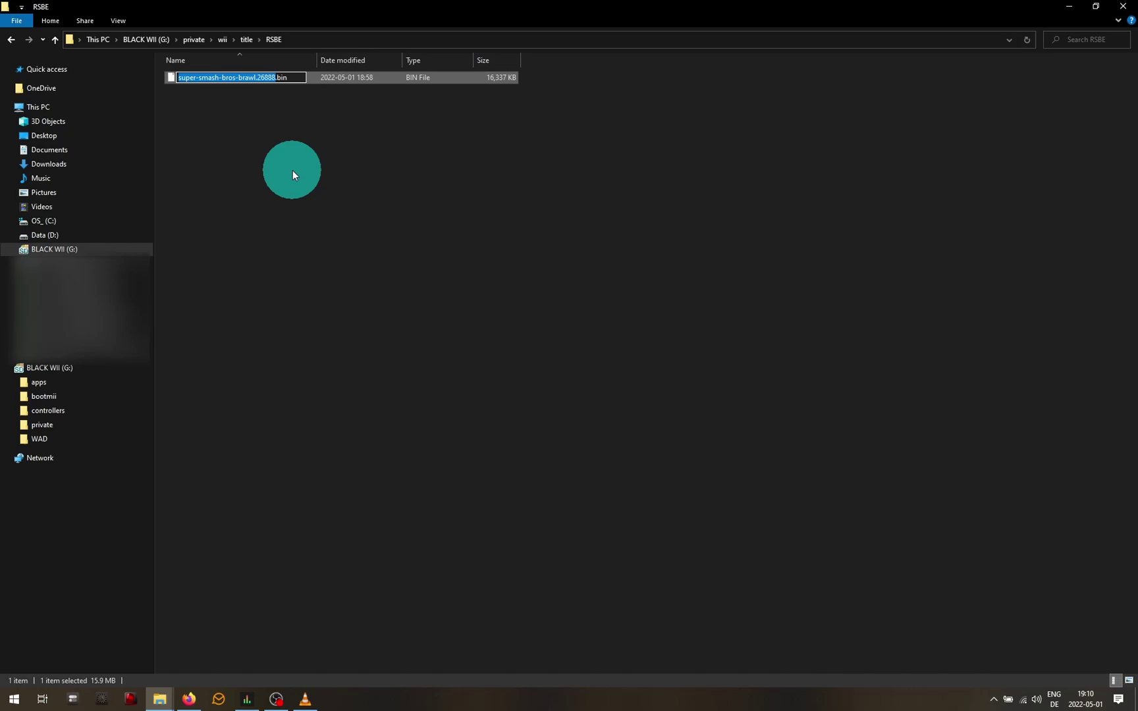
text(data)
click(294, 173)
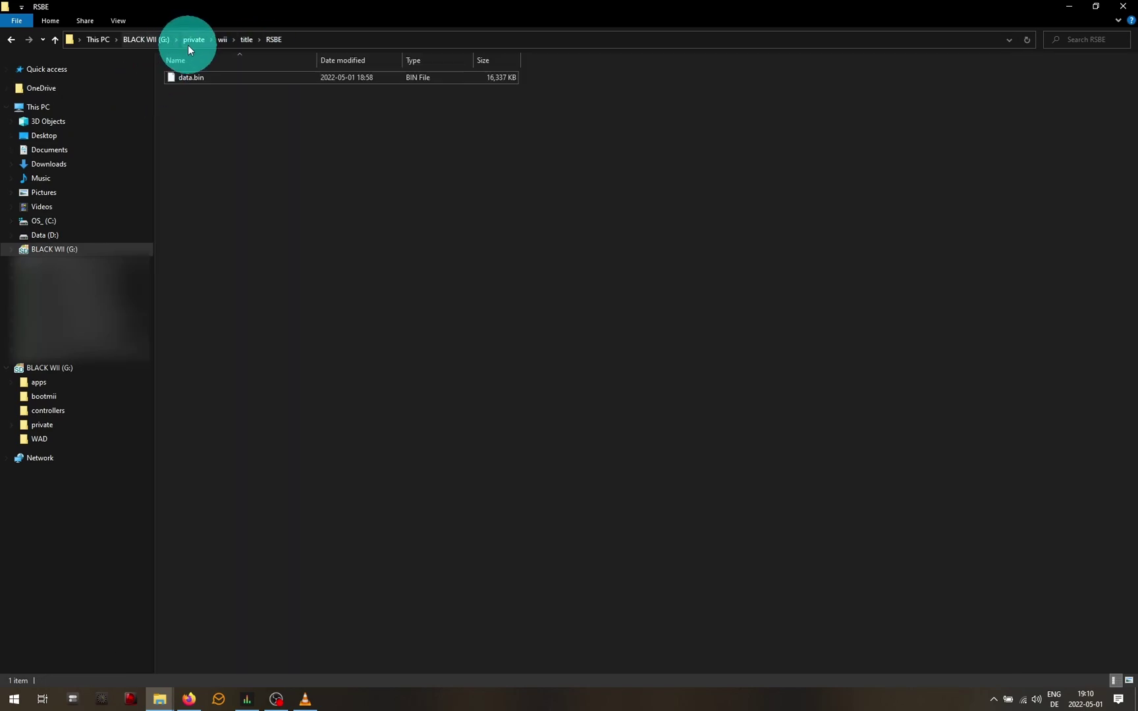
click(189, 42)
- Check the WAD and apps folders on the SD card hold the copied files
click(154, 41)
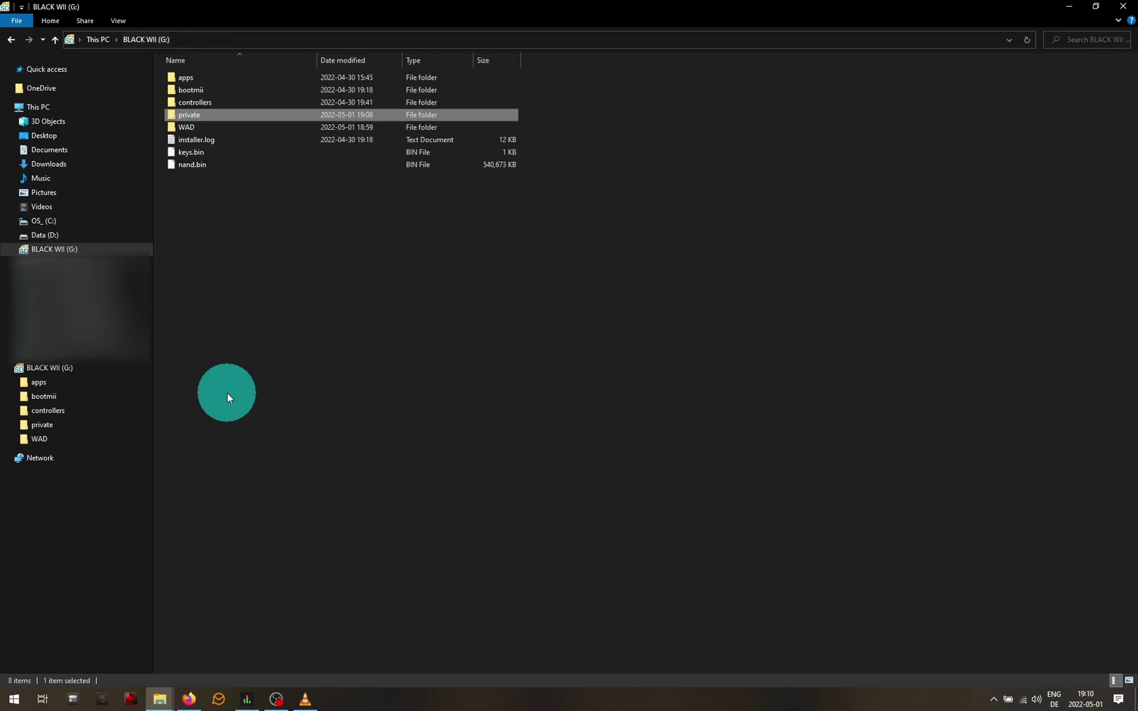
click(236, 127)
double_click(236, 127)
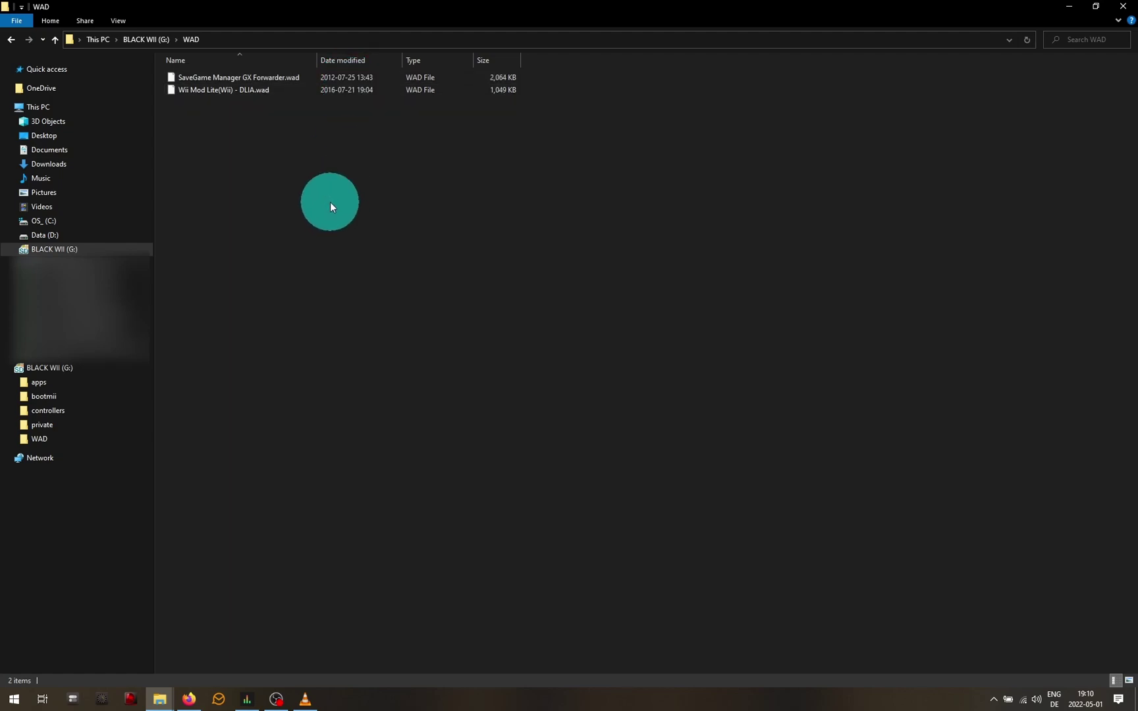
key(alt+Up)
click(312, 287)
double_click(243, 77)
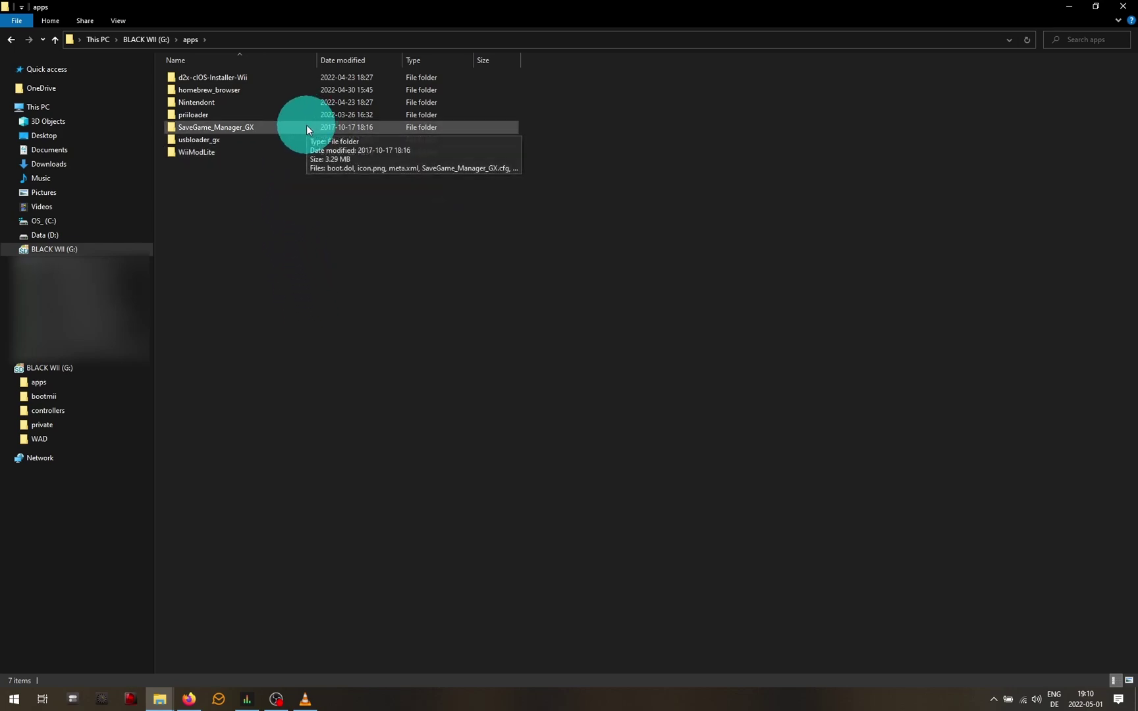
key(alt+Up)
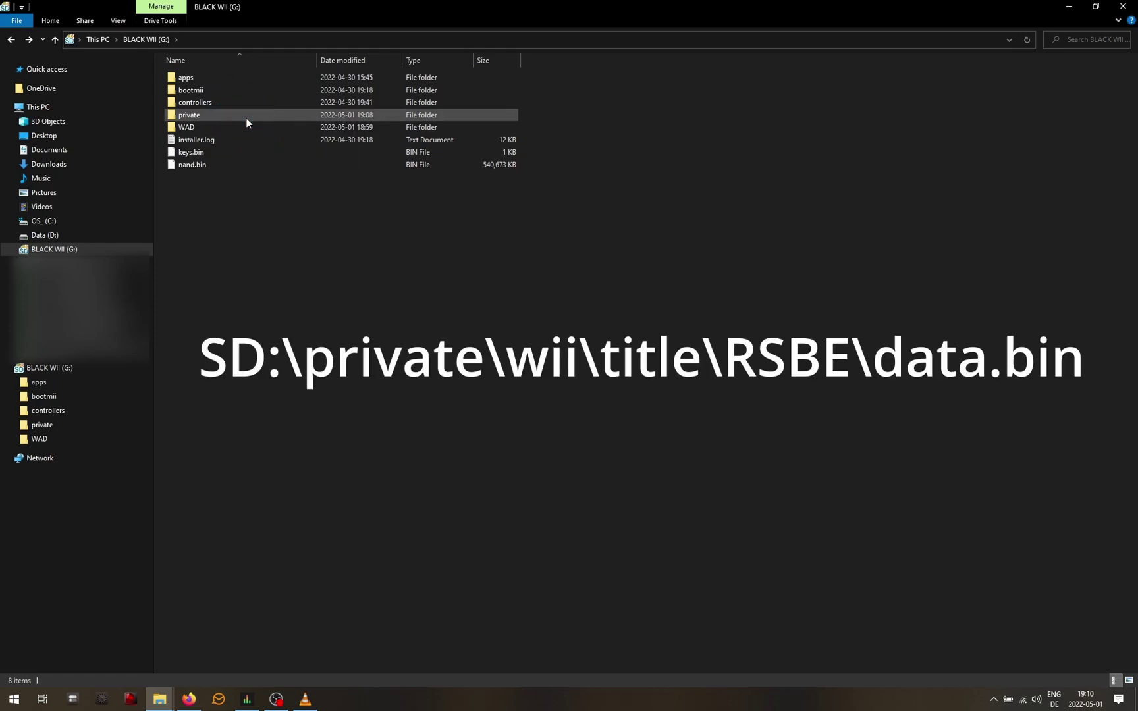
- Confirm data.bin is in private\wii\title\RSBE, then eject the BLACK WII drive
double_click(246, 118)
double_click(261, 77)
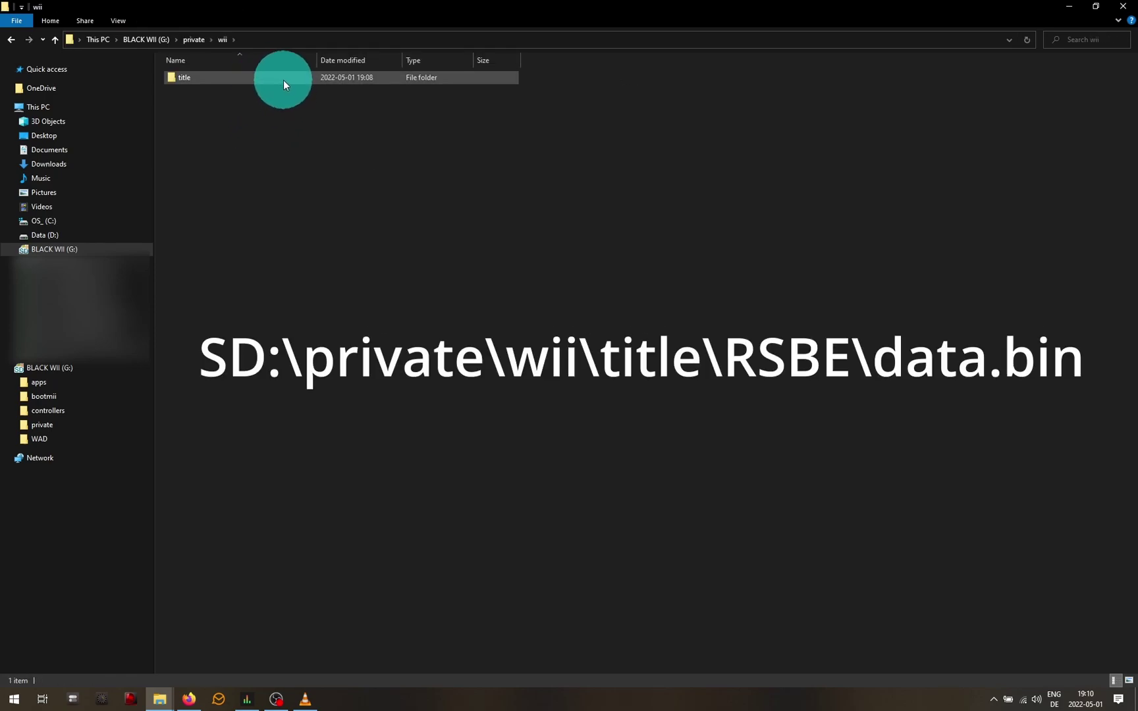
double_click(284, 81)
double_click(285, 79)
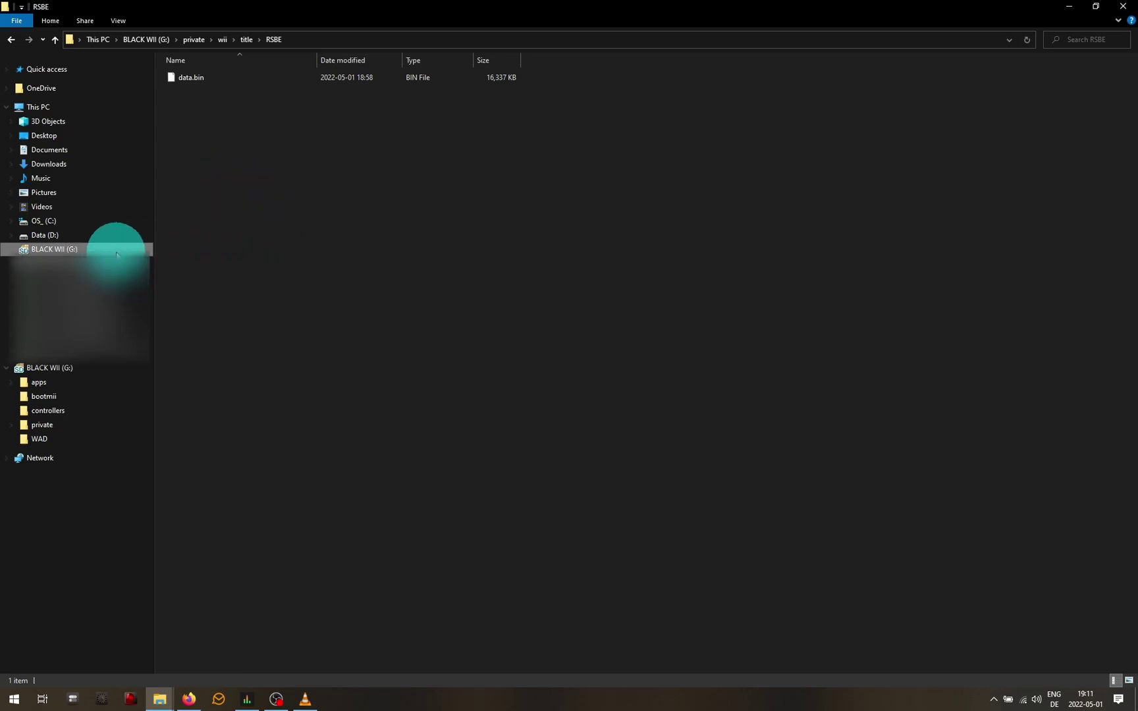
right_click(104, 249)
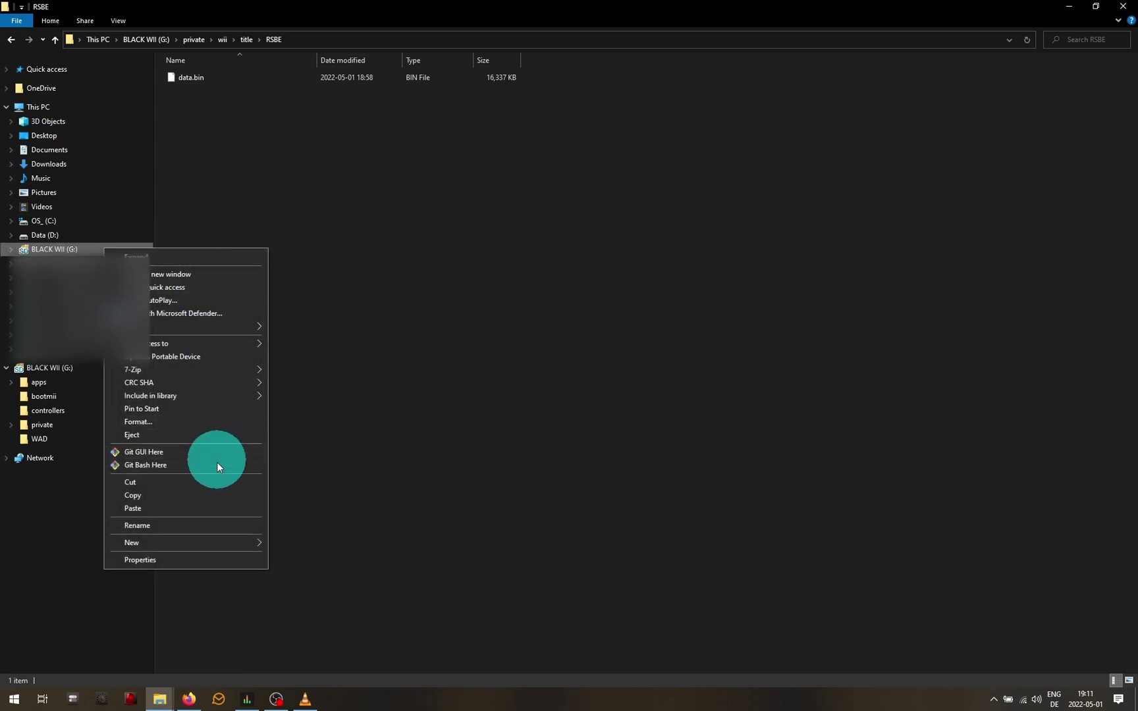
click(202, 432)
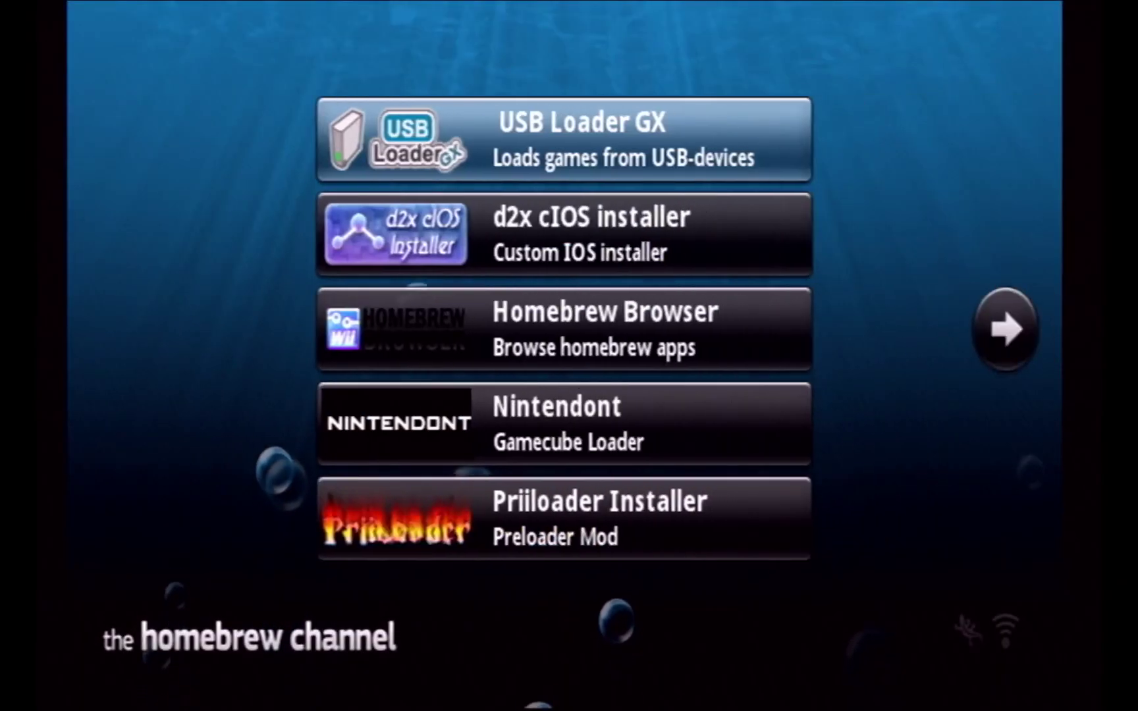
- Go to the second app page, select Wii Mod Lite and load it
click(999, 330)
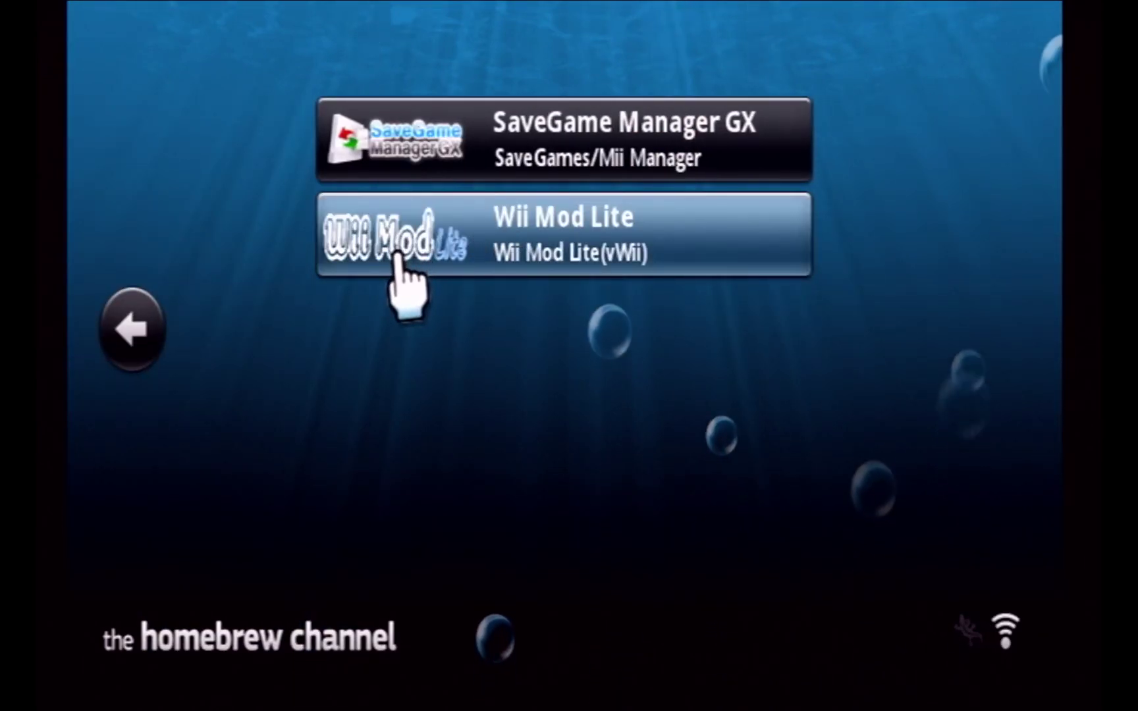
click(399, 258)
click(565, 542)
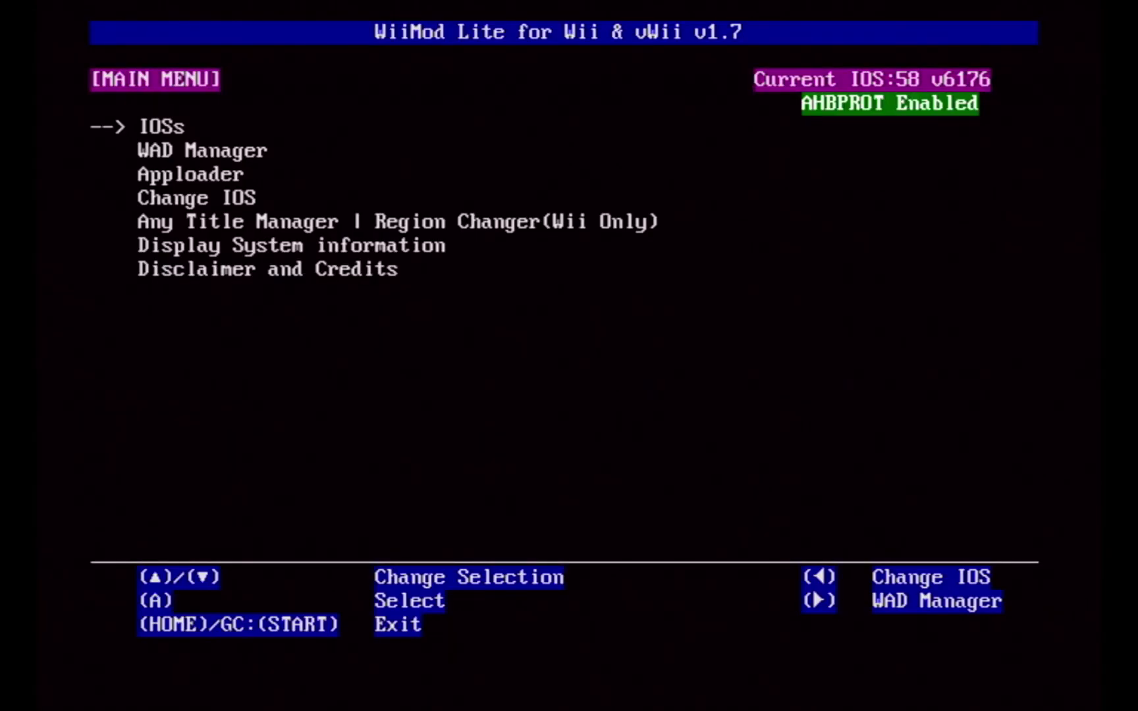
- Batch-install SaveGame Manager GX Forwarder.wad and Wii Mod Lite(Wii) - DLIA.wad from the Wii SD Slot
key(Down)
key(Return)
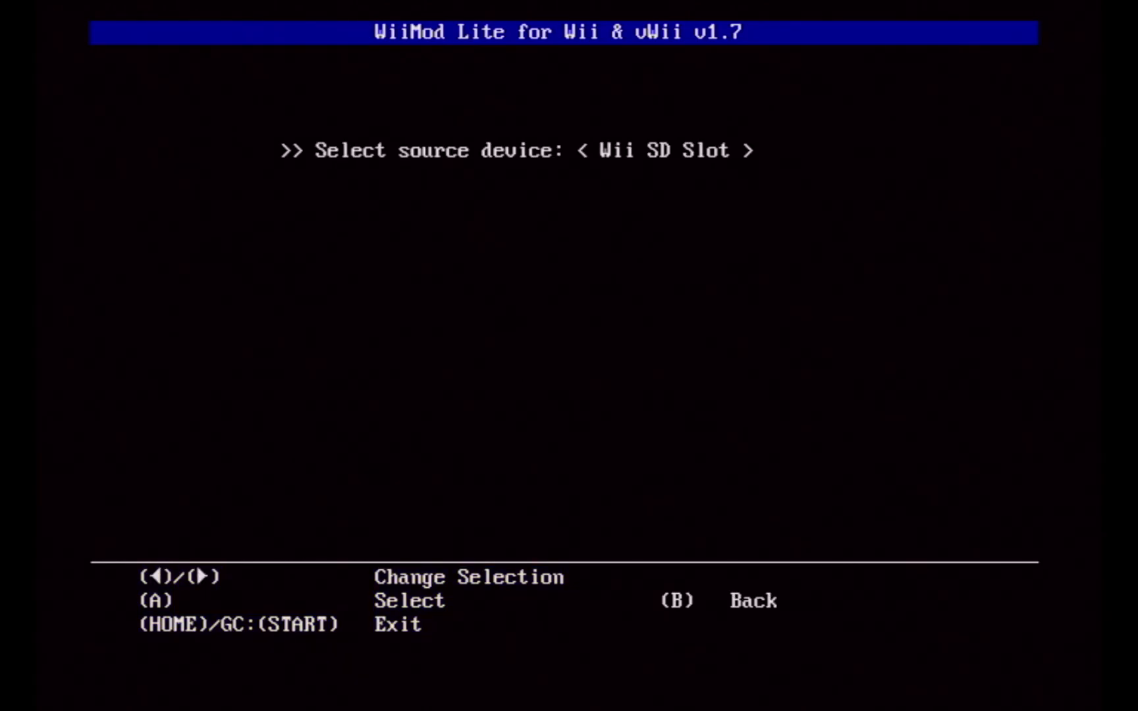
key(Return)
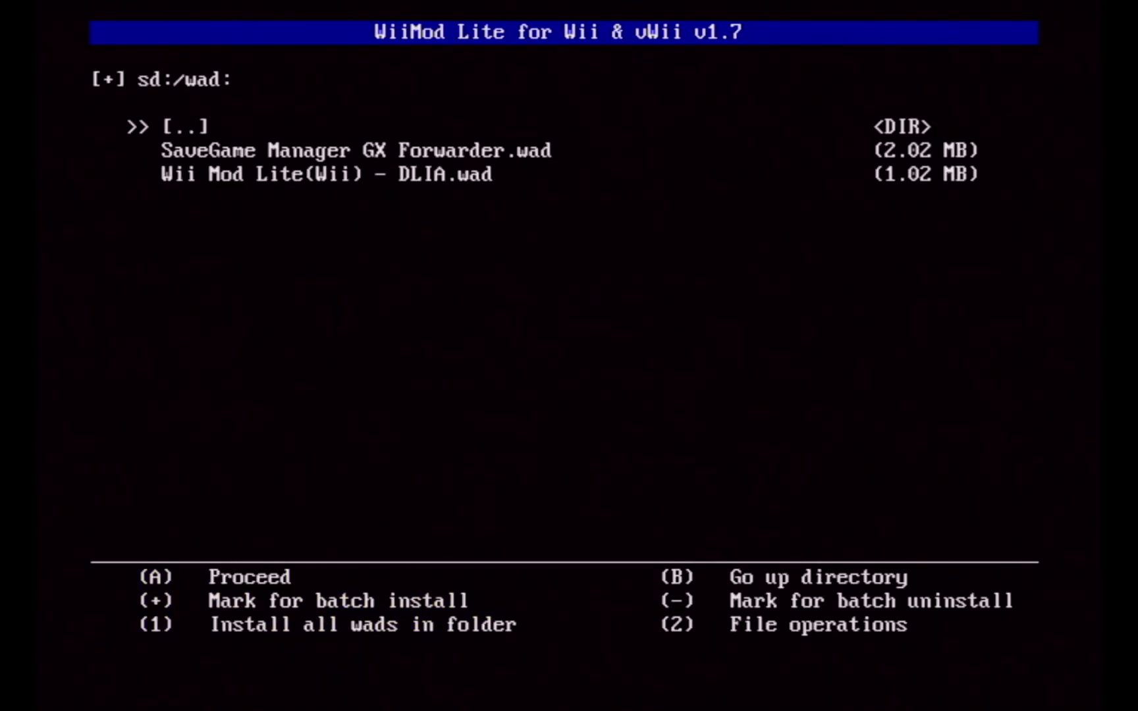
key(Down)
key(plus)
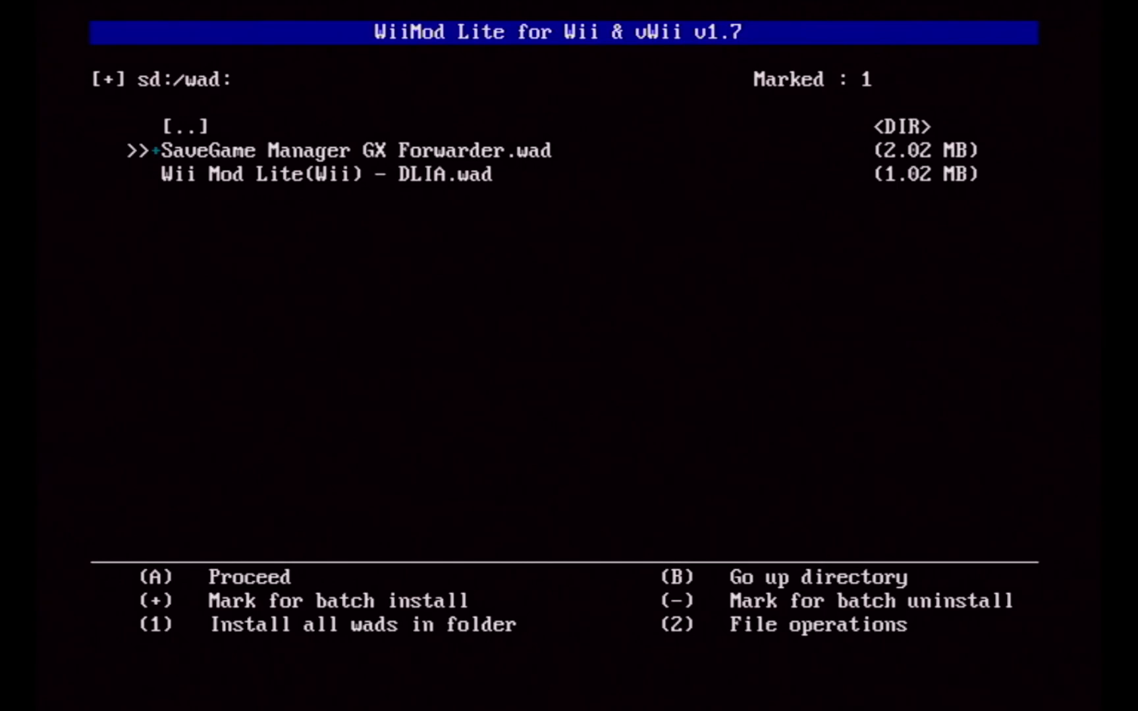
key(Down)
key(a)
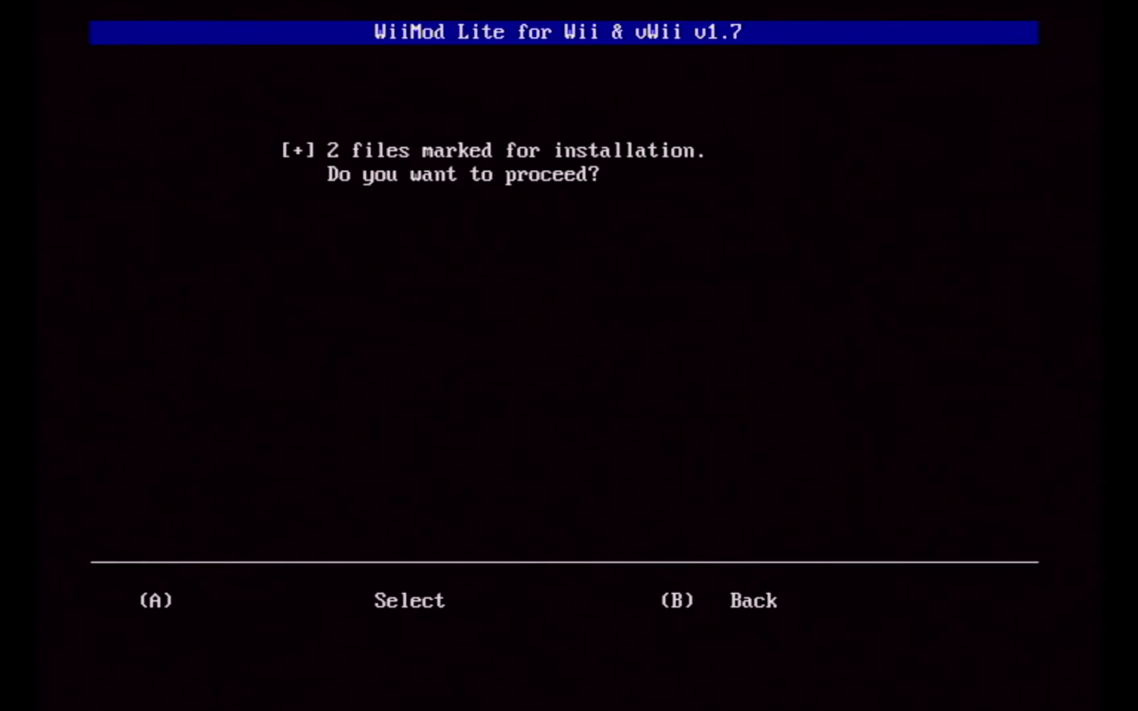
key(a)
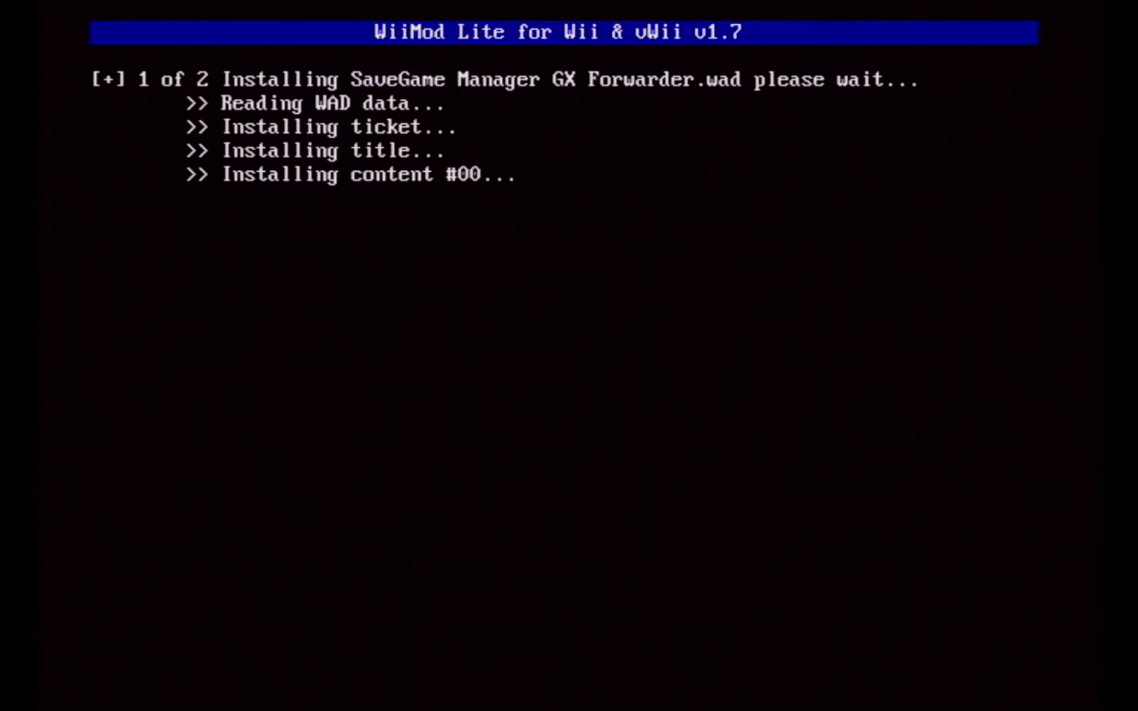
key(a)
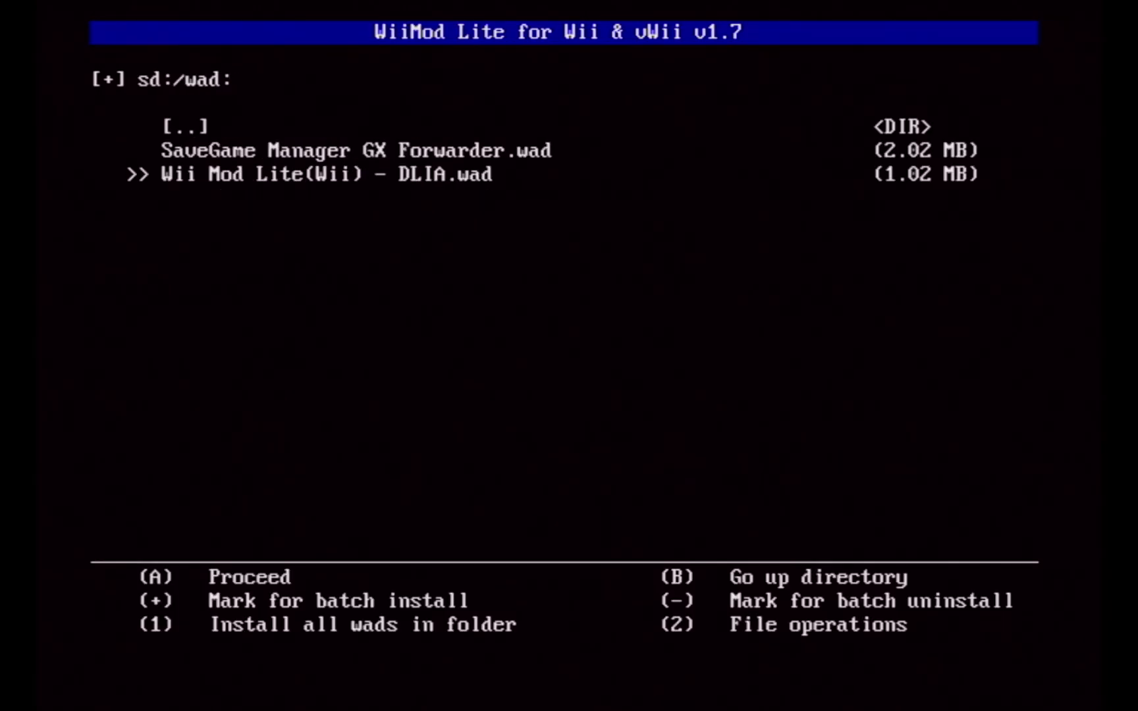
key(b)
key(b)
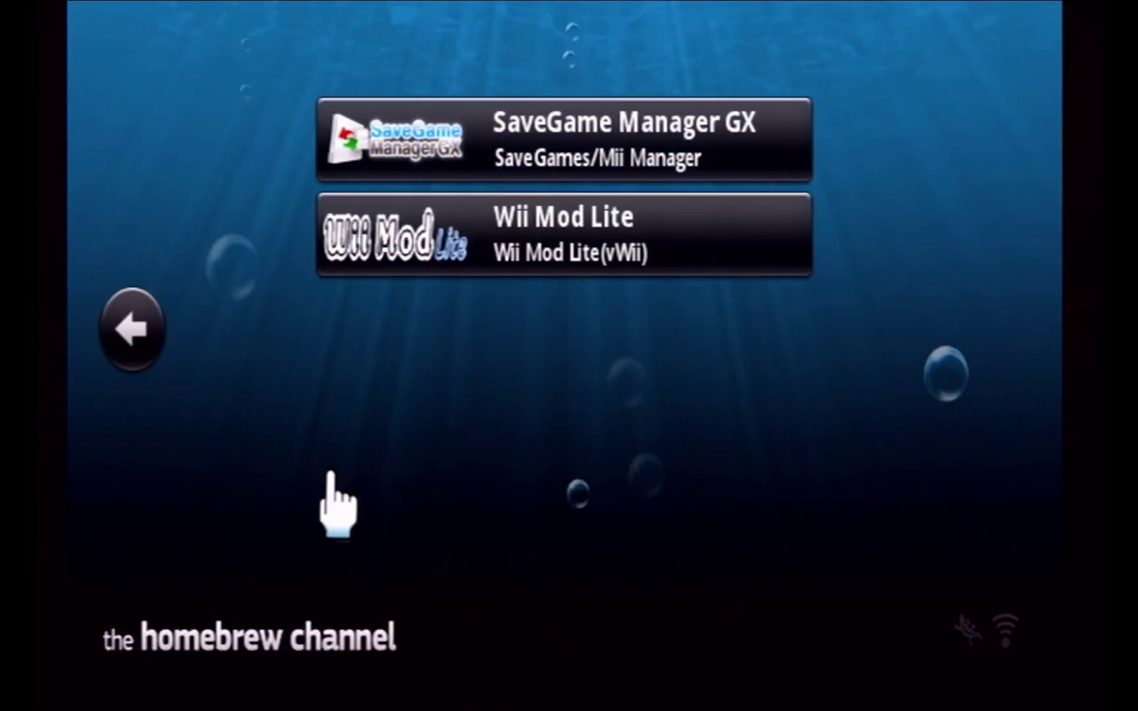
- Launch USB Loader GX and back out of its settings to the game list
click(122, 326)
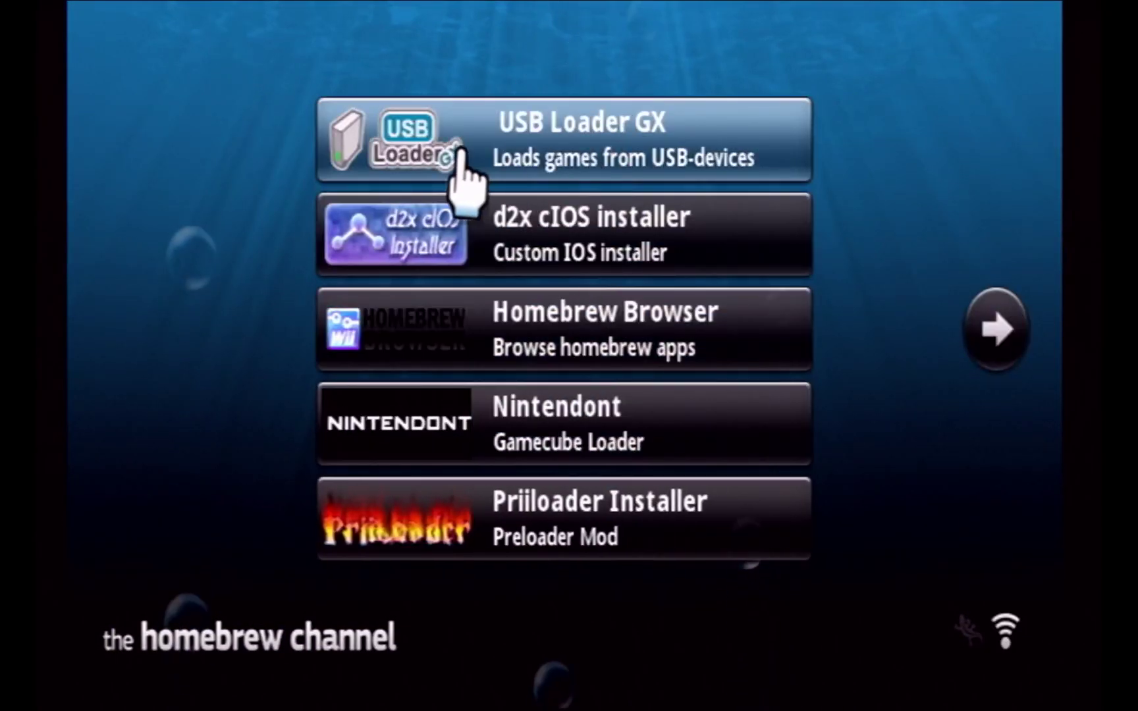
click(408, 155)
click(550, 539)
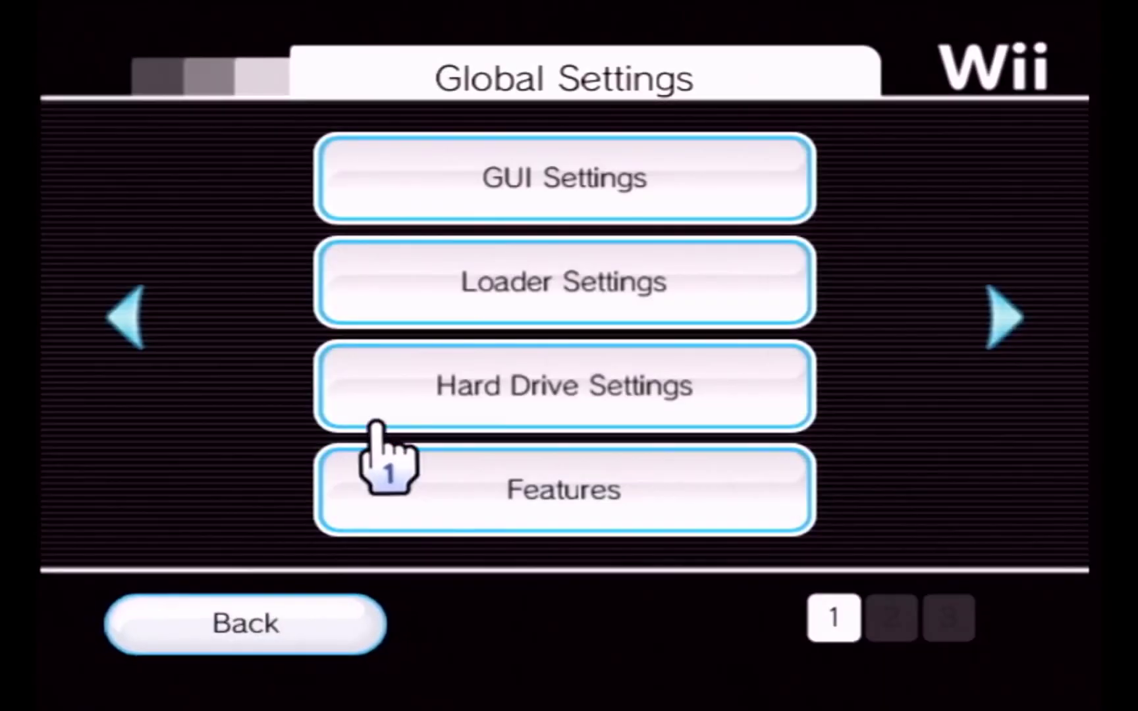
click(623, 484)
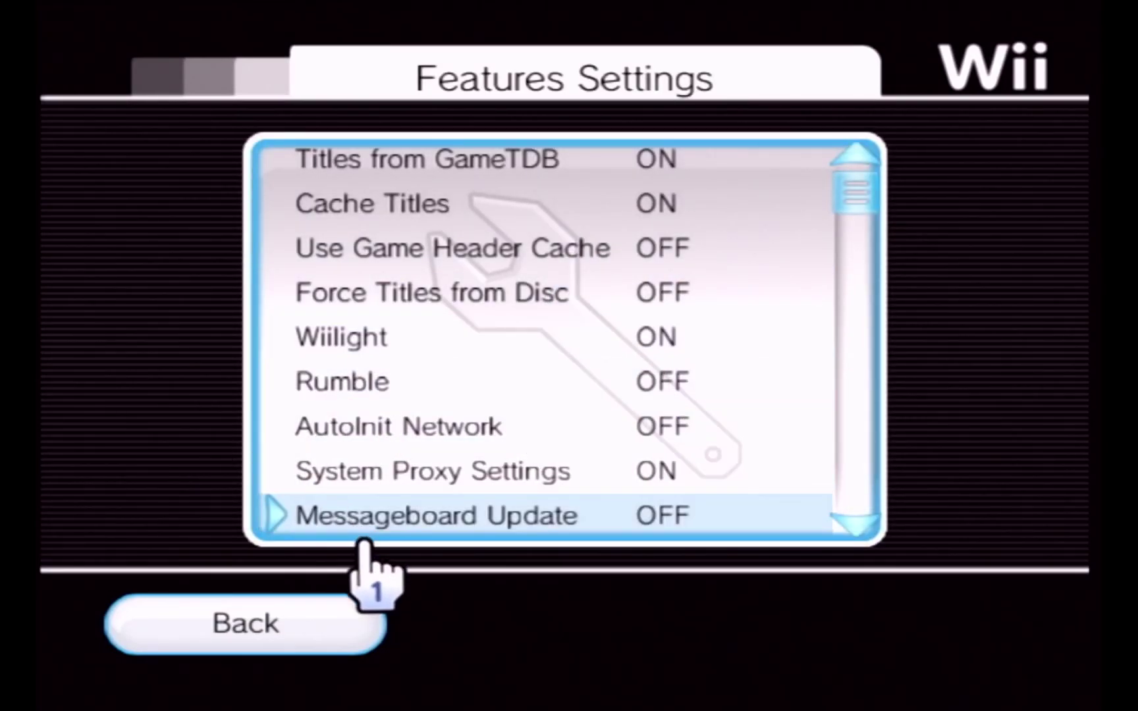
click(292, 623)
click(339, 655)
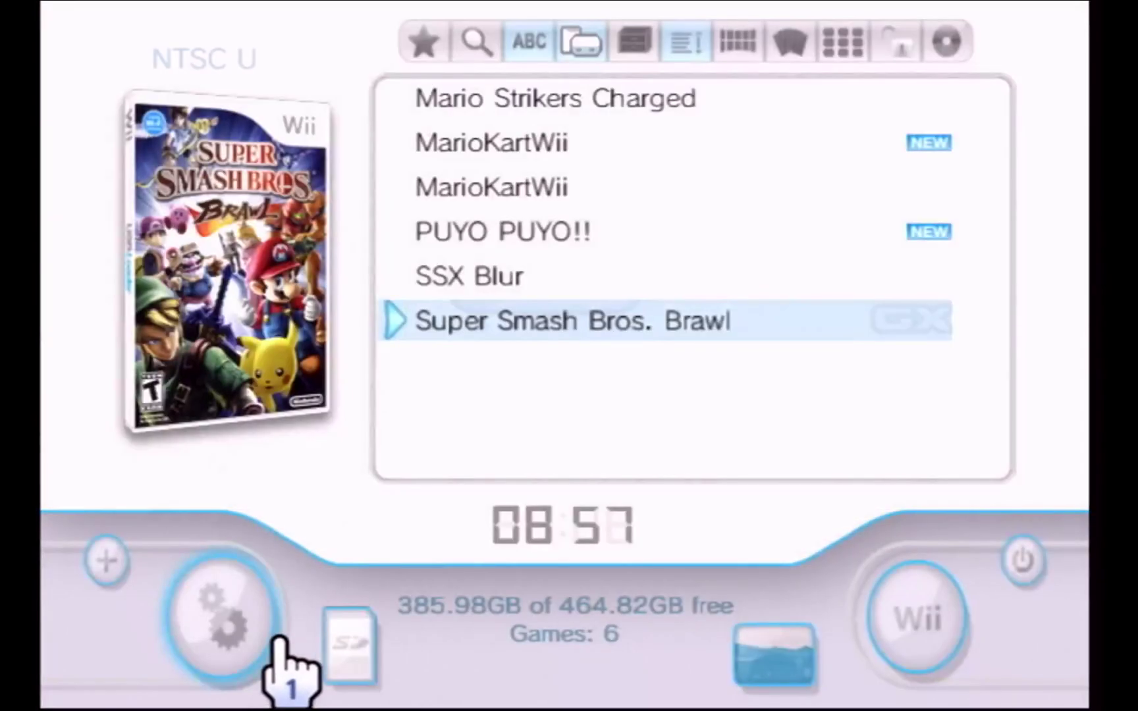
- Start Super Smash Bros. Brawl and confirm creating a new save file
click(578, 309)
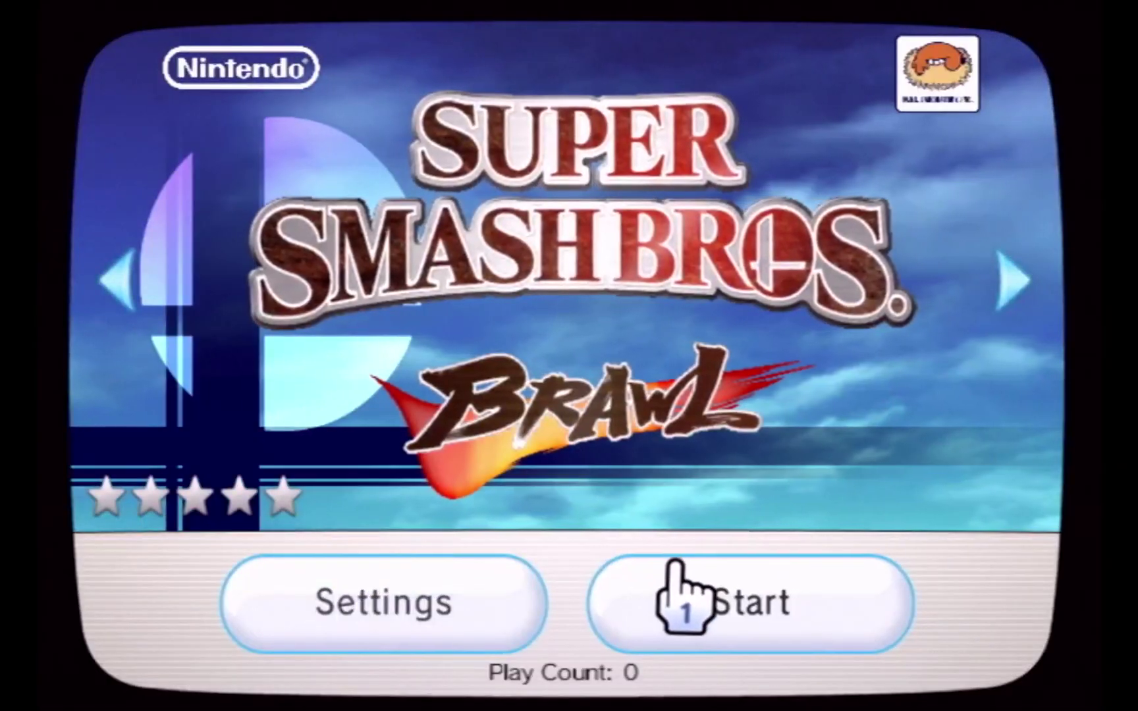
click(675, 579)
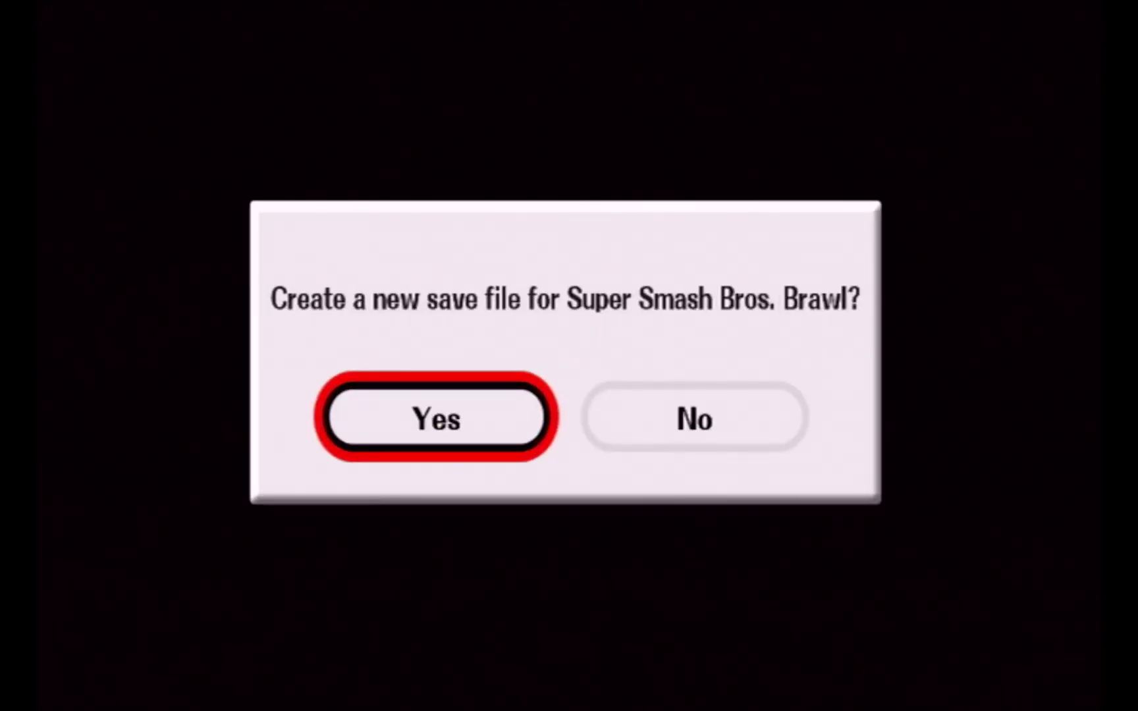
key(Return)
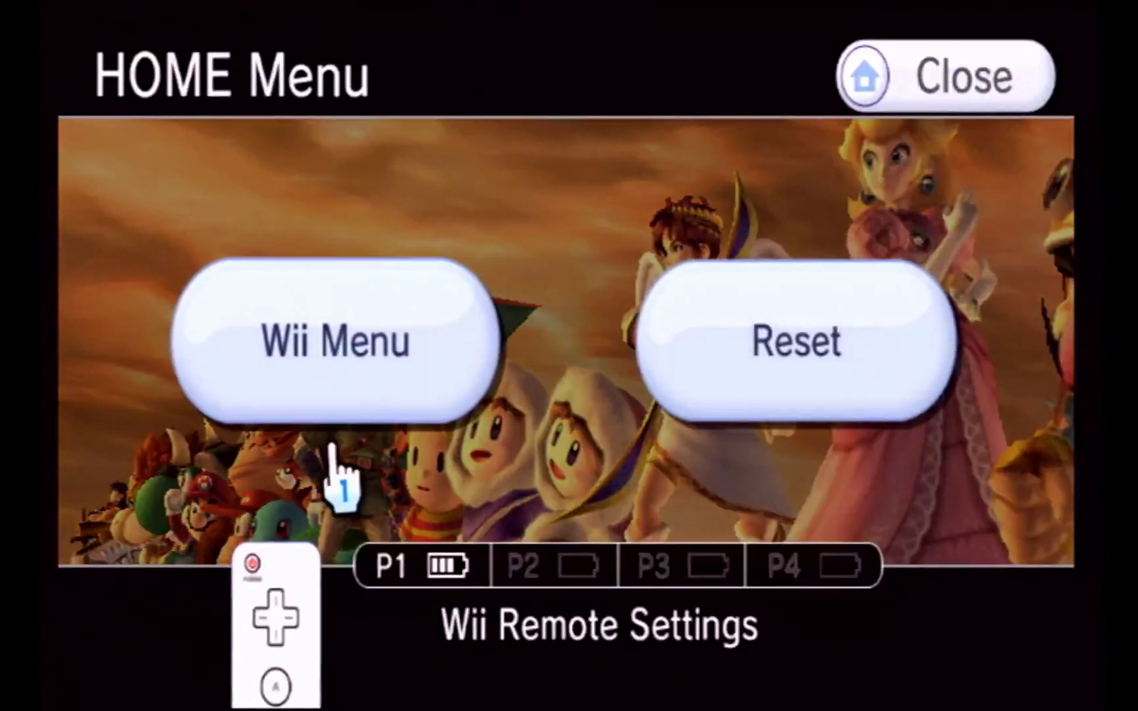
- Leave Brawl for the Wii Menu and launch the SaveGame Manager GX channel
click(306, 344)
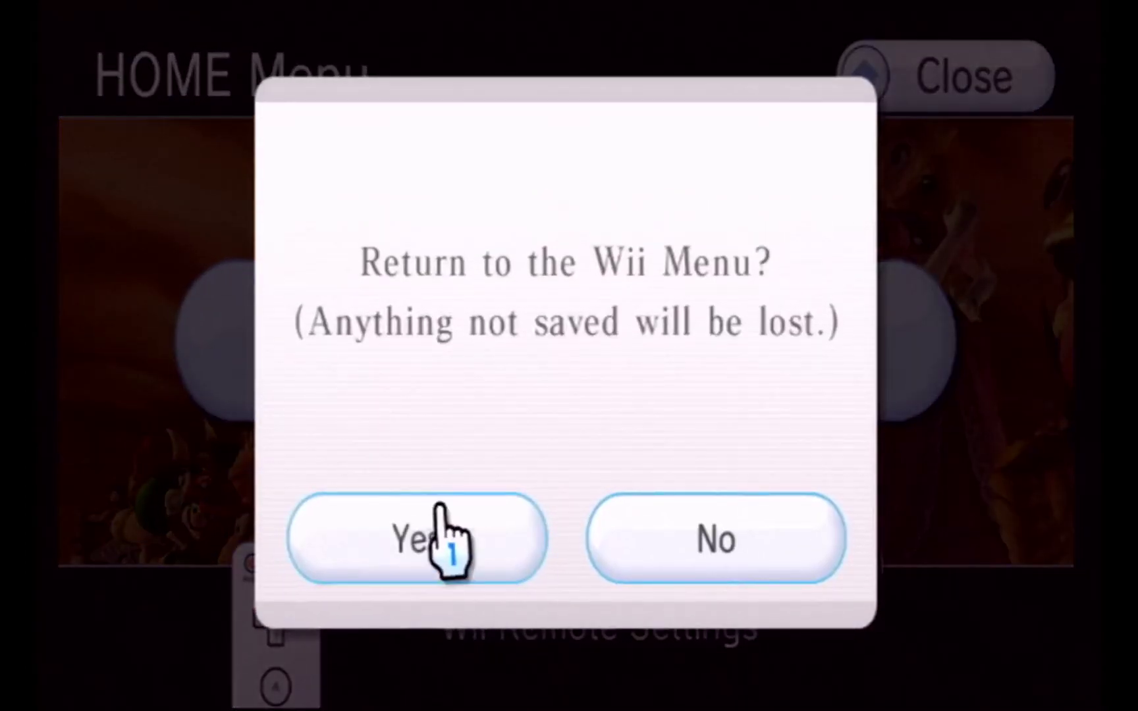
click(447, 521)
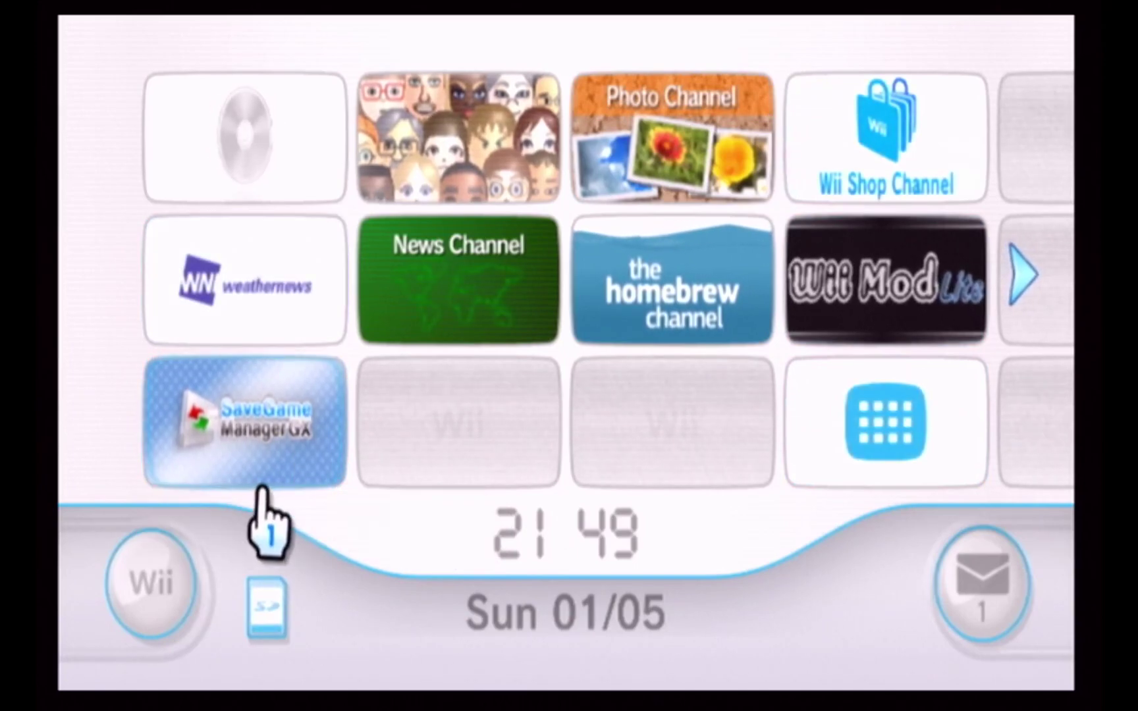
click(250, 428)
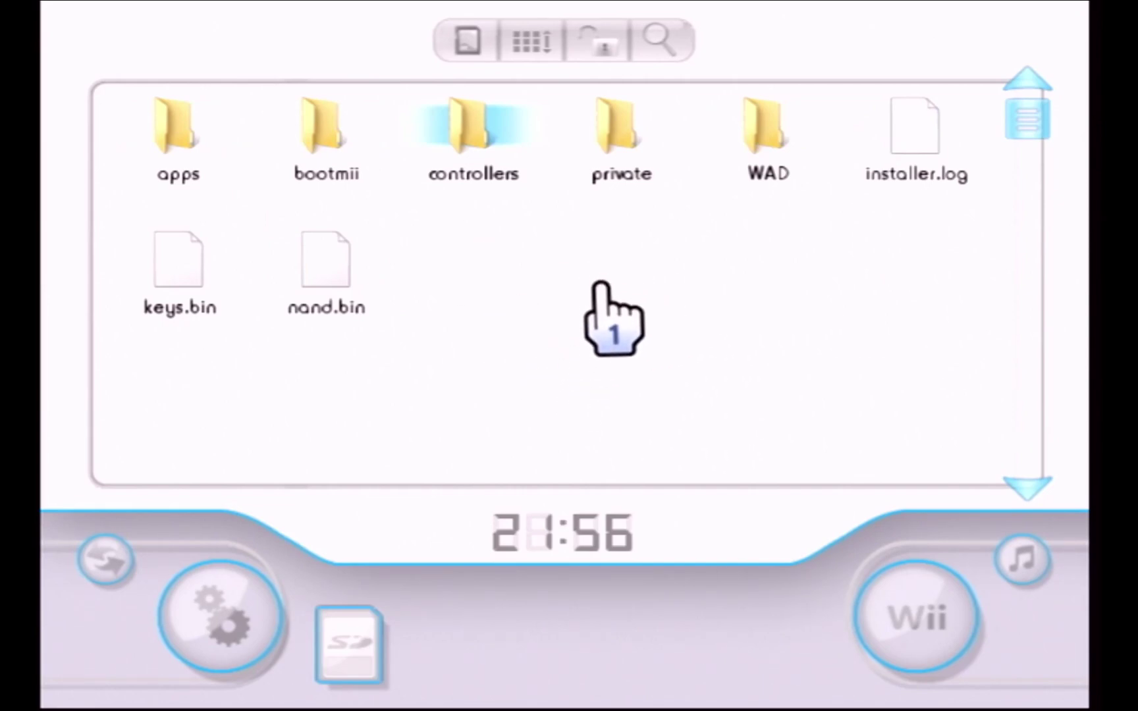
- Check the Smash Bros. Brawl save details among the saves stored on the Wii
click(484, 53)
click(633, 139)
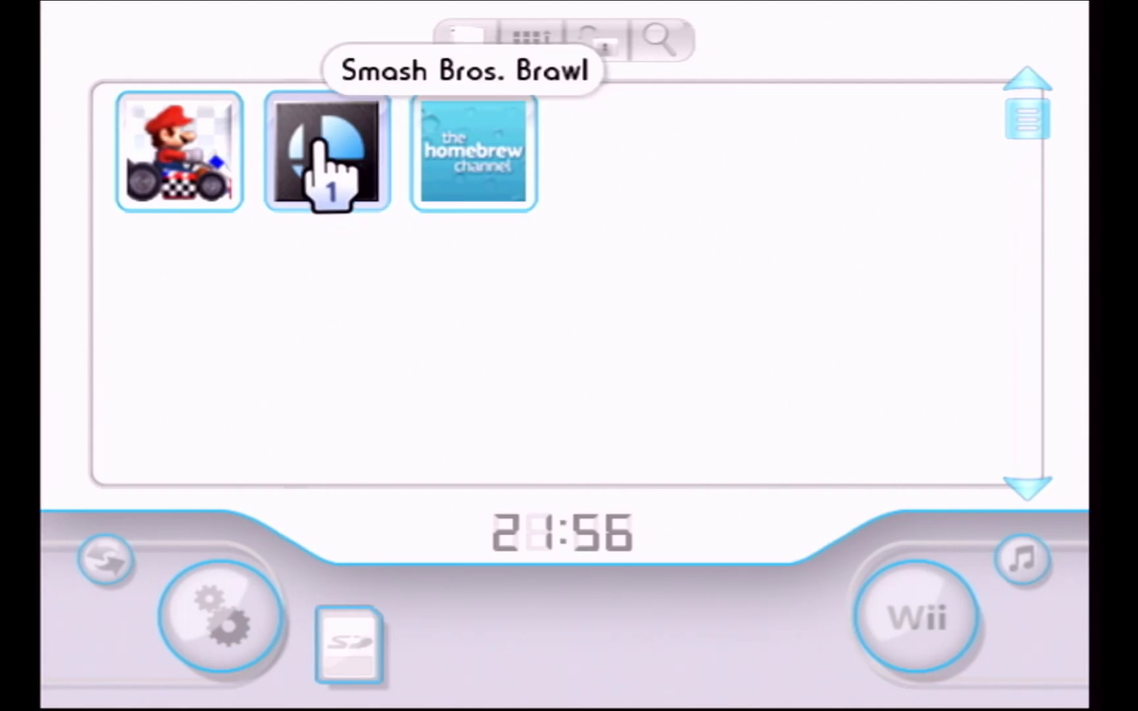
click(299, 170)
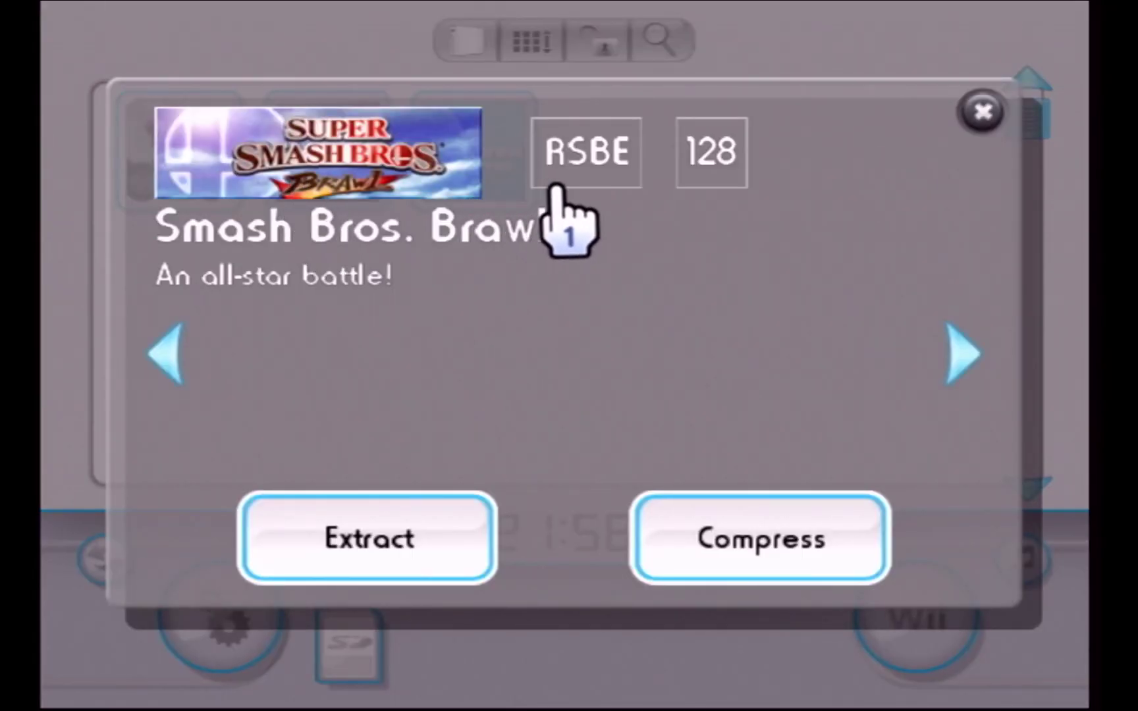
click(981, 110)
- Switch to the SD card and open the Brawl save in private > wii > title > RSBE
mouse_move(451, 48)
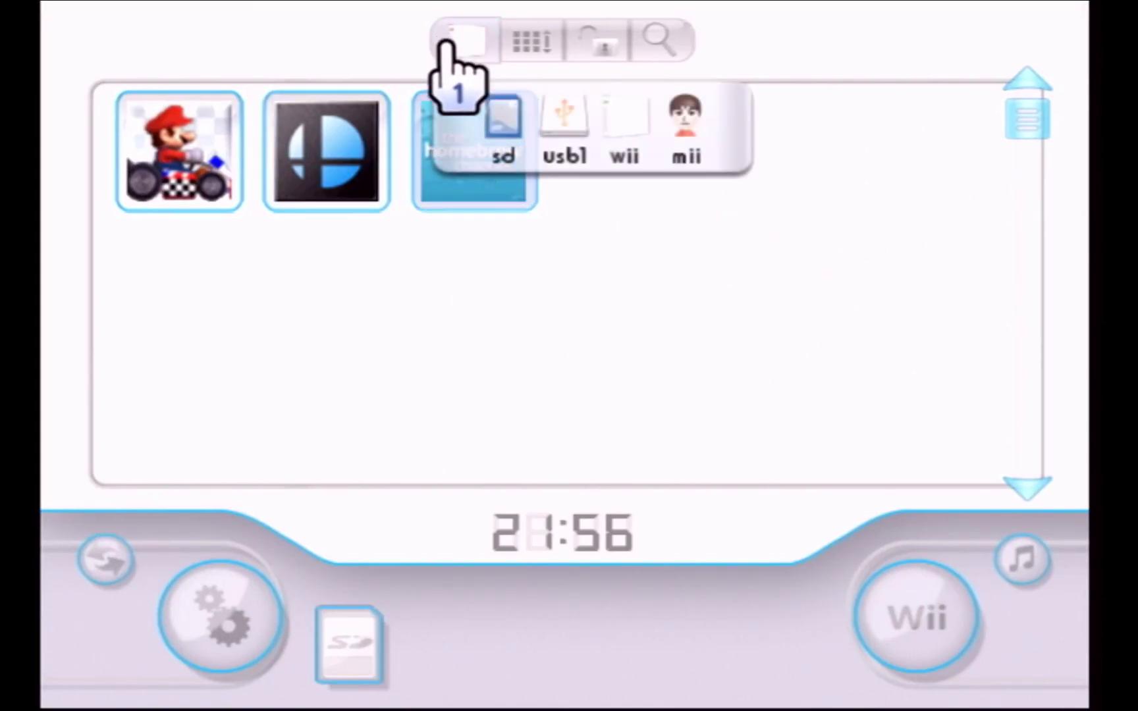
click(504, 118)
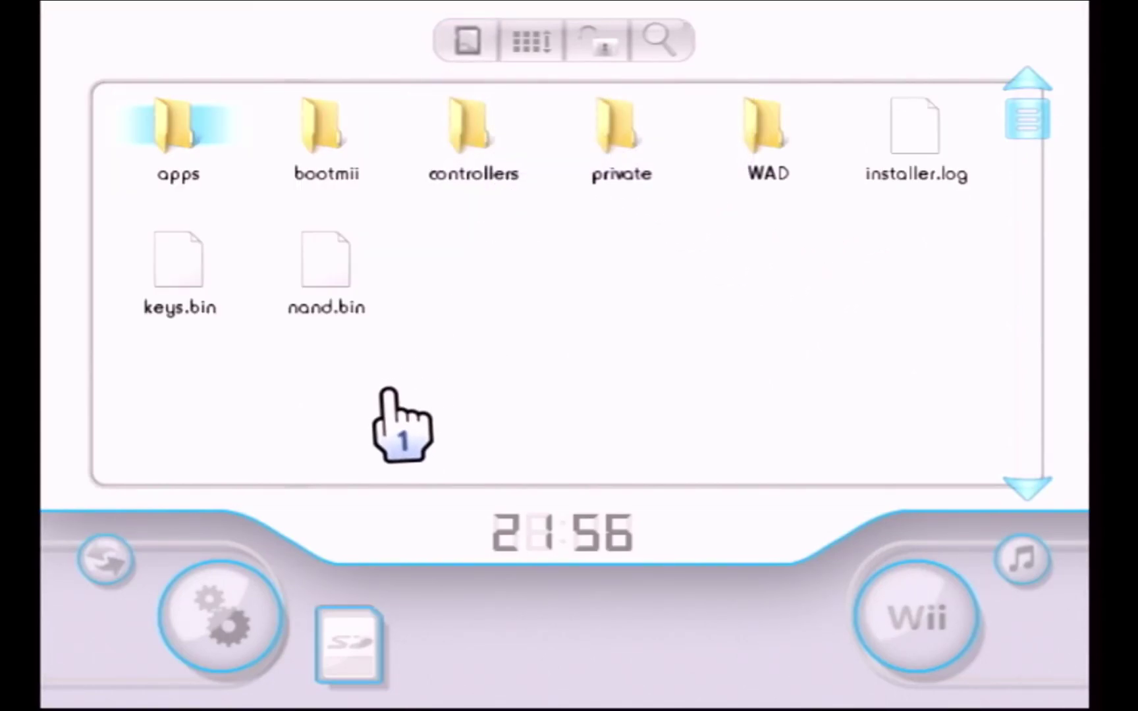
click(612, 141)
click(349, 128)
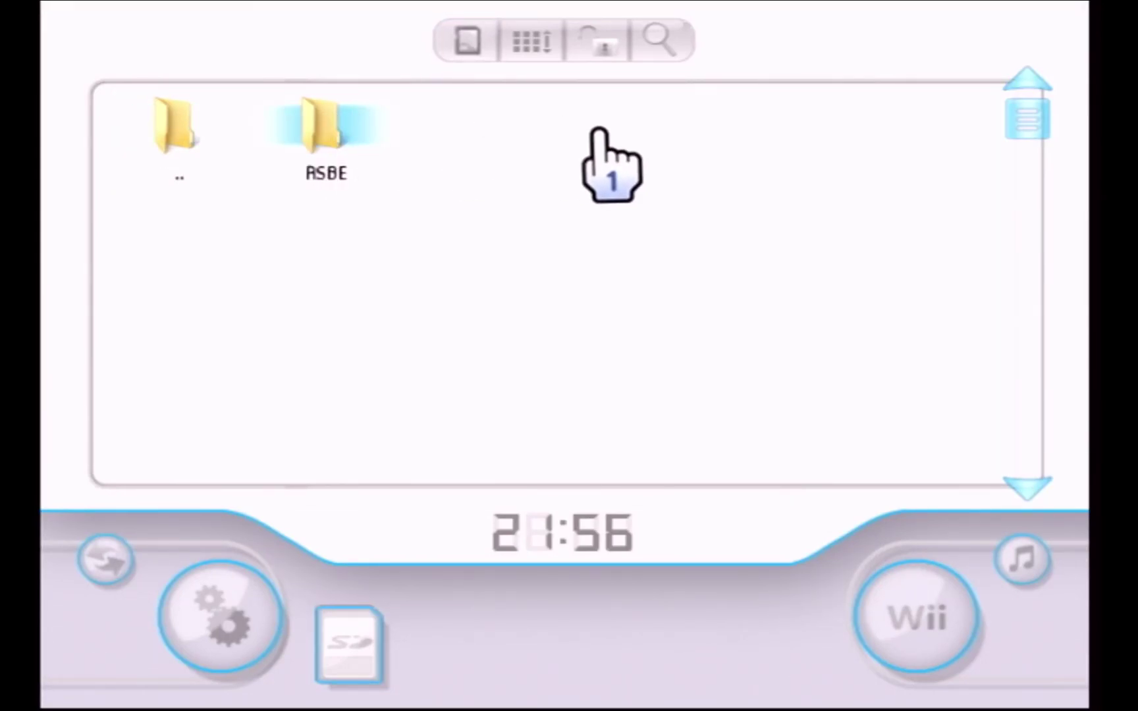
click(328, 125)
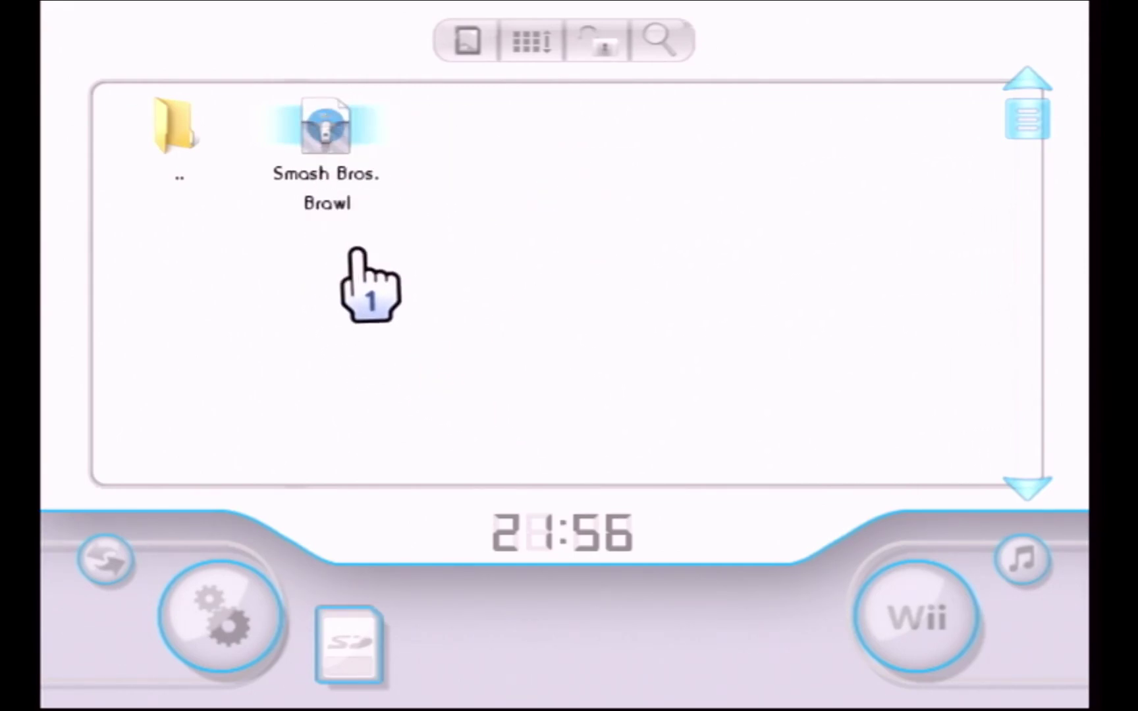
click(304, 146)
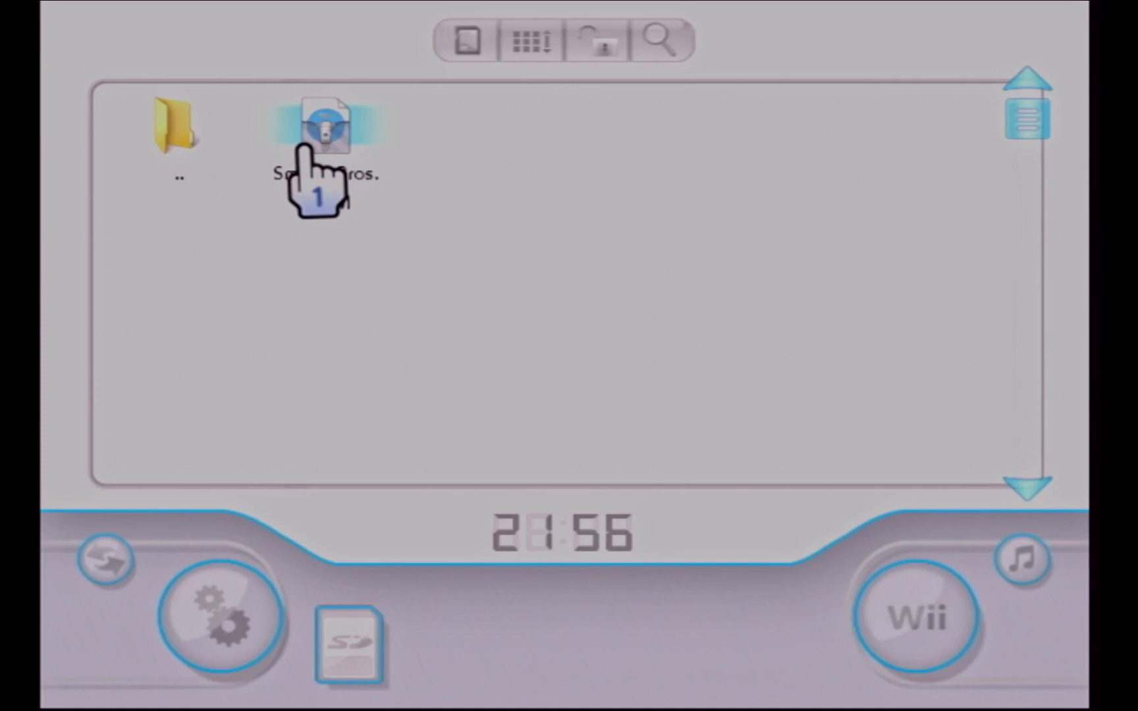
- Install the save from sd:/private/wii/title/RSBE onto the Wii and dismiss the success message
click(304, 146)
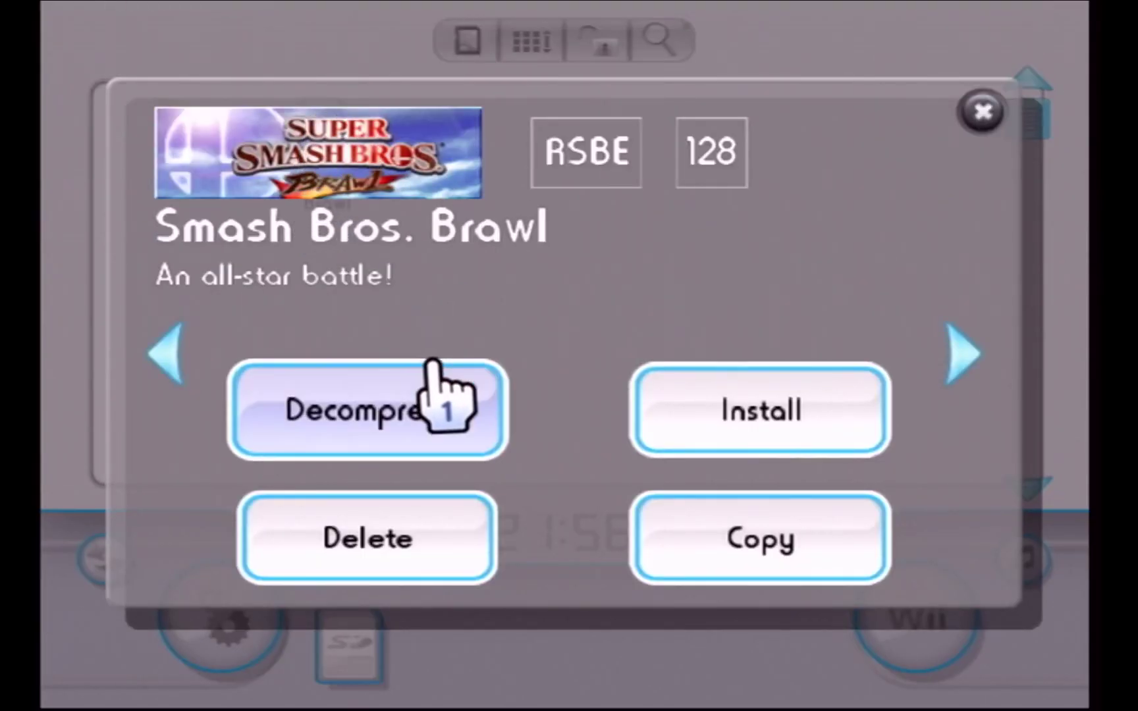
click(713, 378)
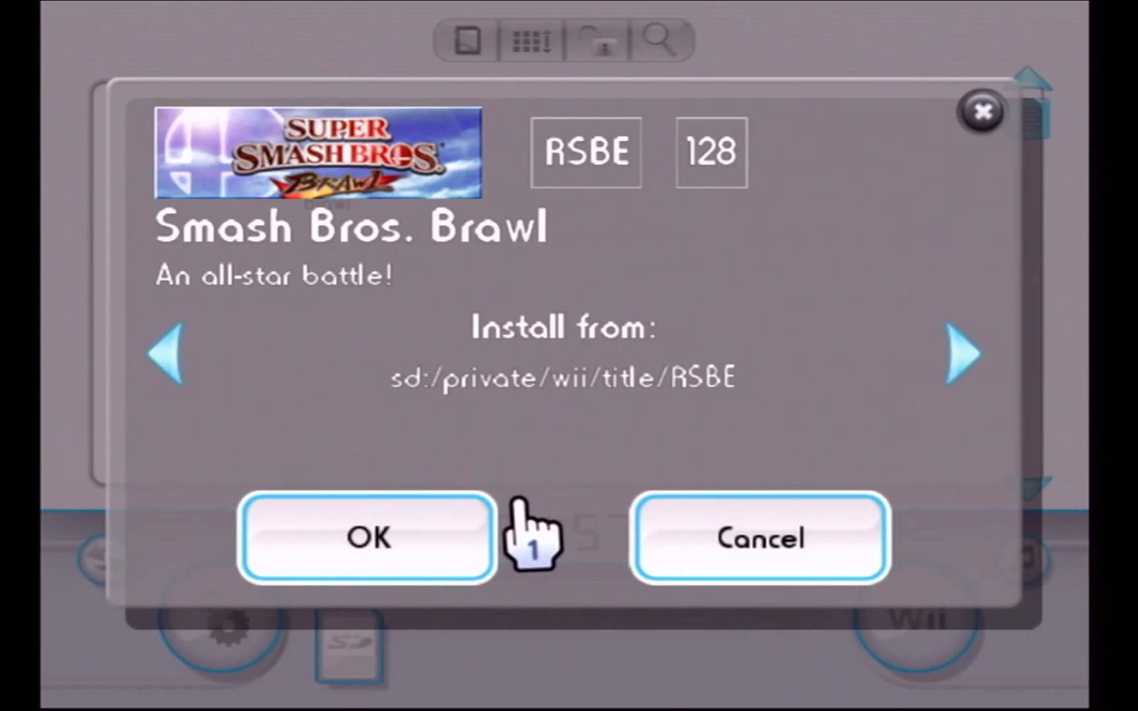
click(432, 520)
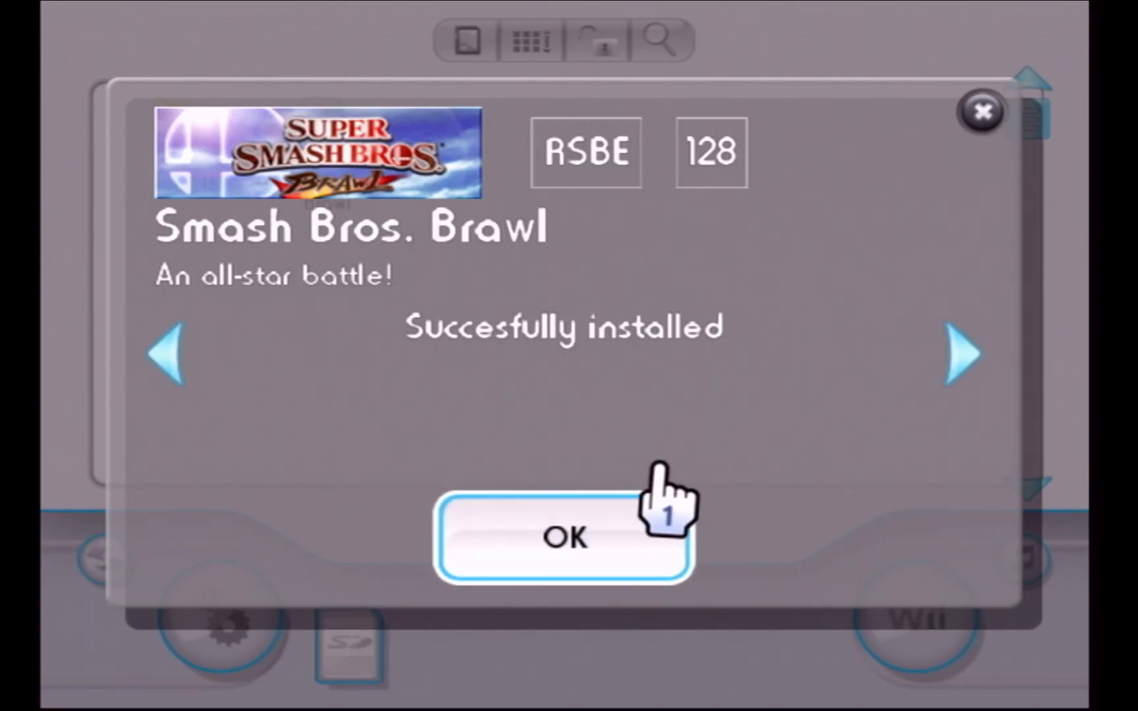
click(629, 504)
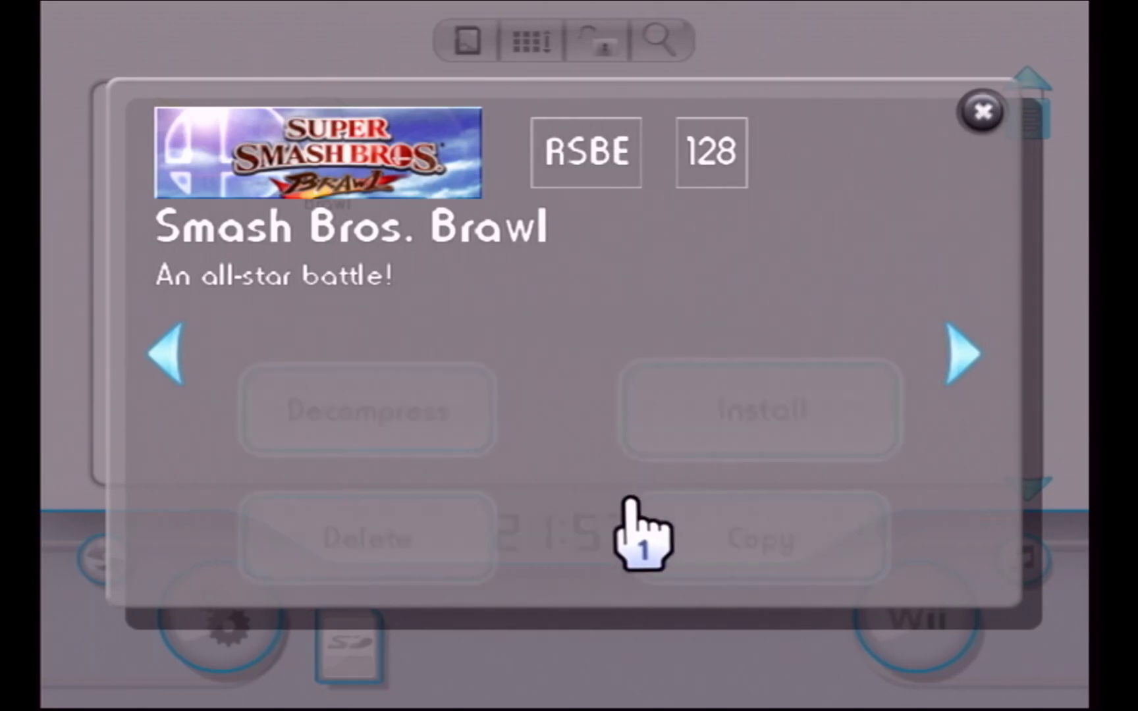
click(984, 117)
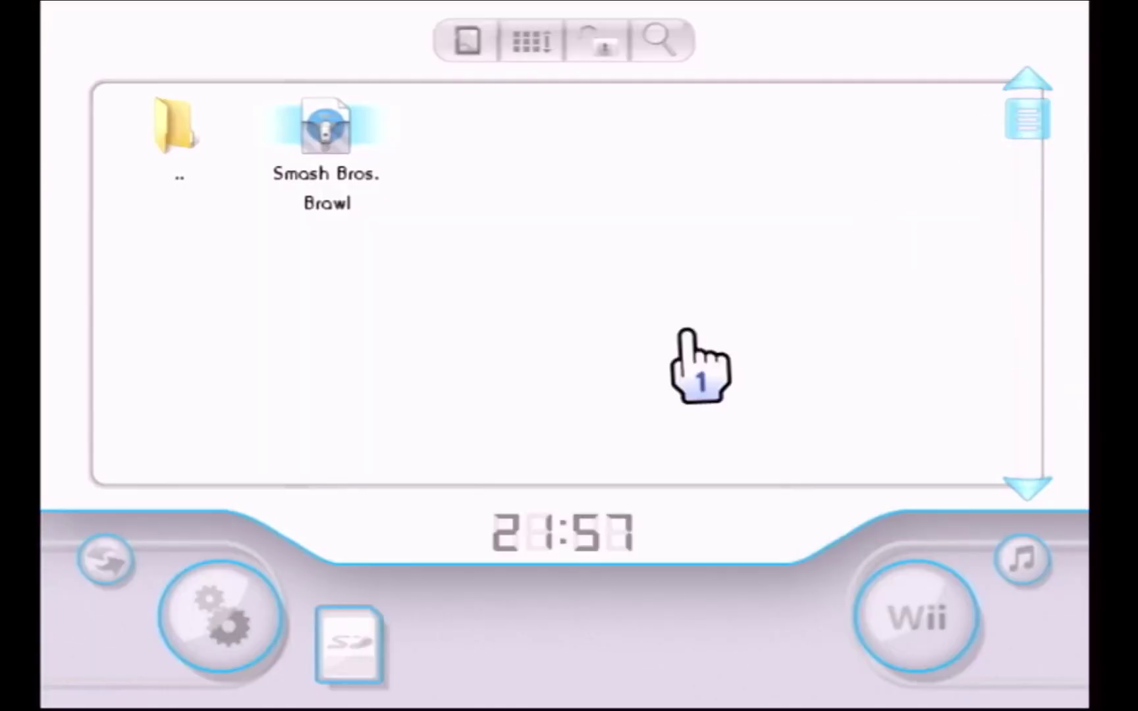
- Go back to the Homebrew Channel, launch USB Loader GX, and open Super Smash Bros. Brawl's launch screen
key(Home)
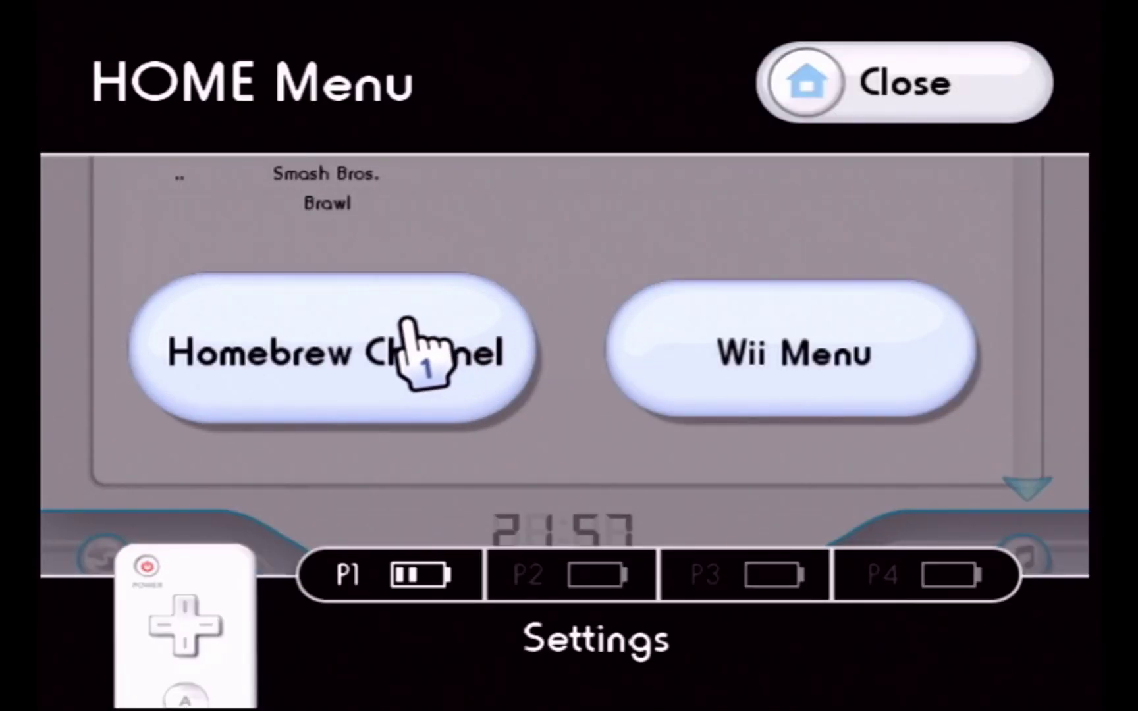
click(414, 329)
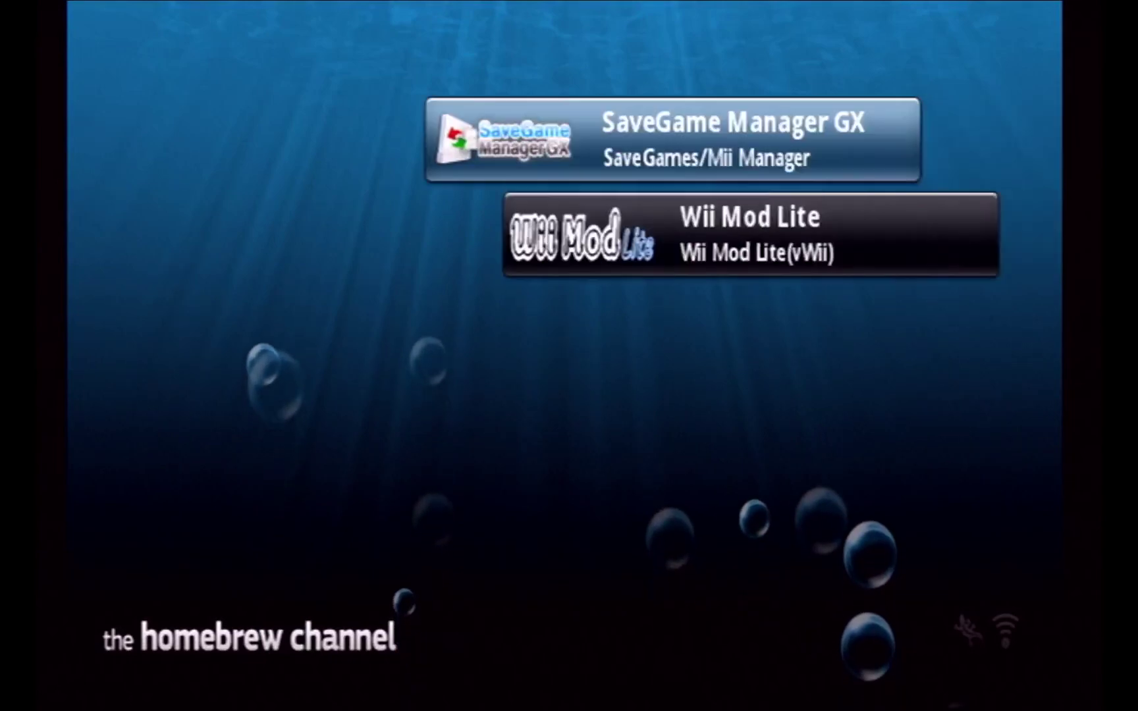
click(131, 328)
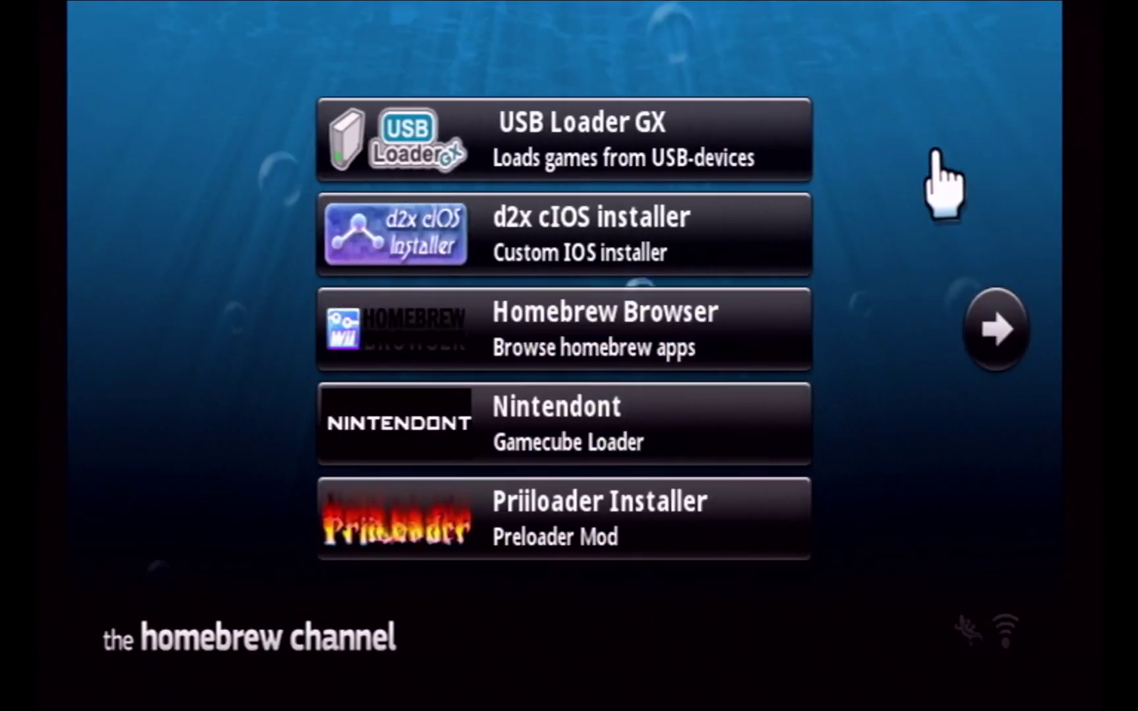
click(711, 140)
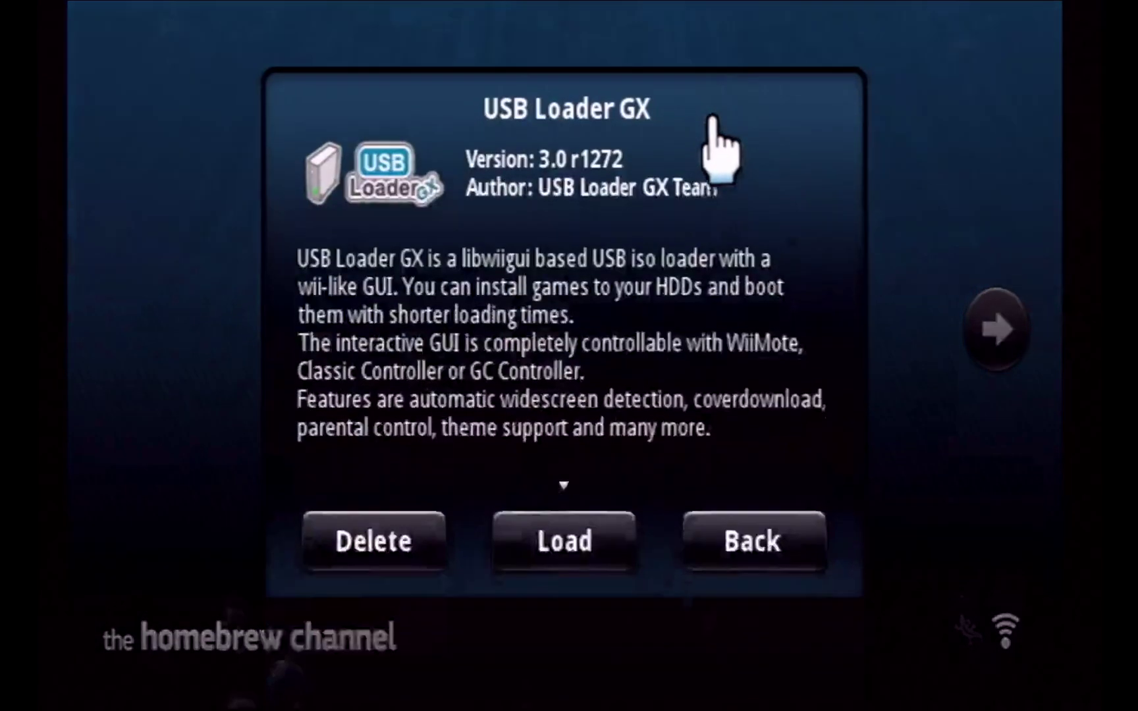
click(615, 548)
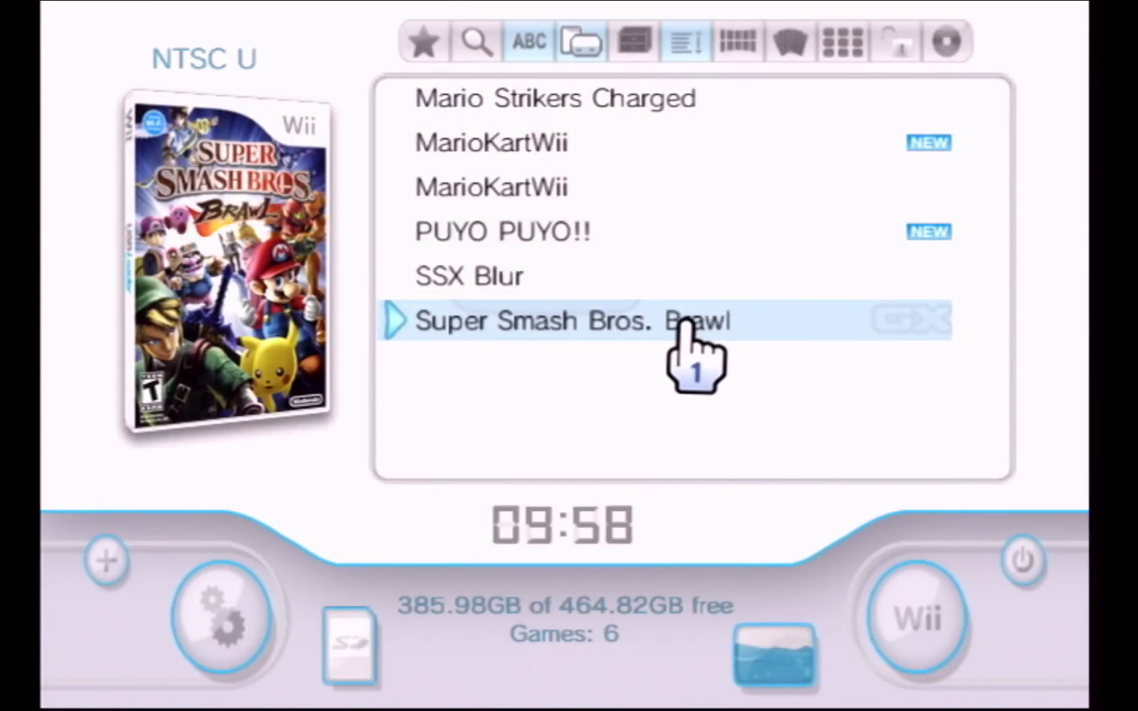
click(711, 316)
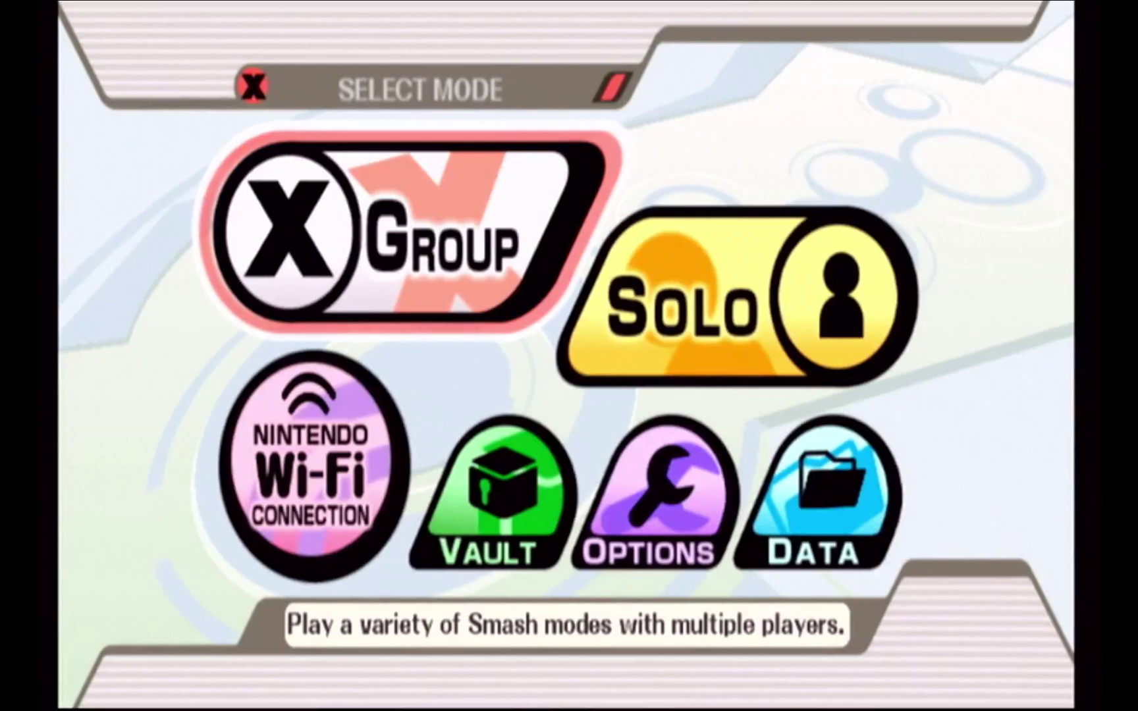
- Choose Group, then Brawl, and join as Player 1 on the character select screen
key(Return)
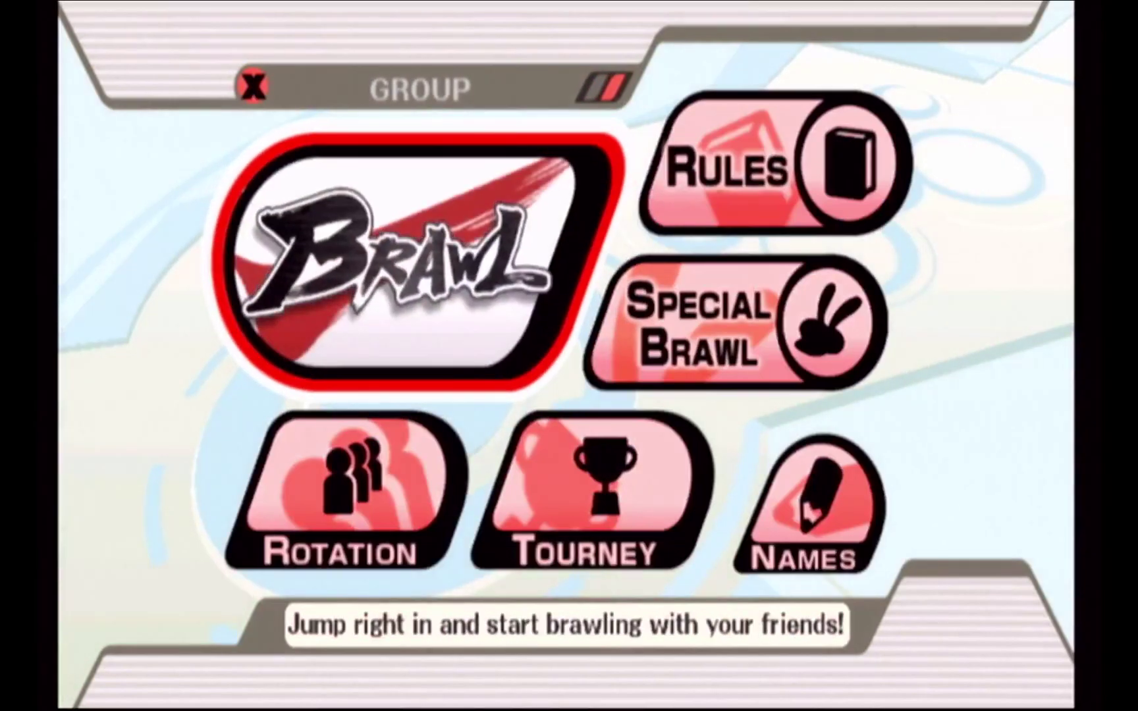
key(Return)
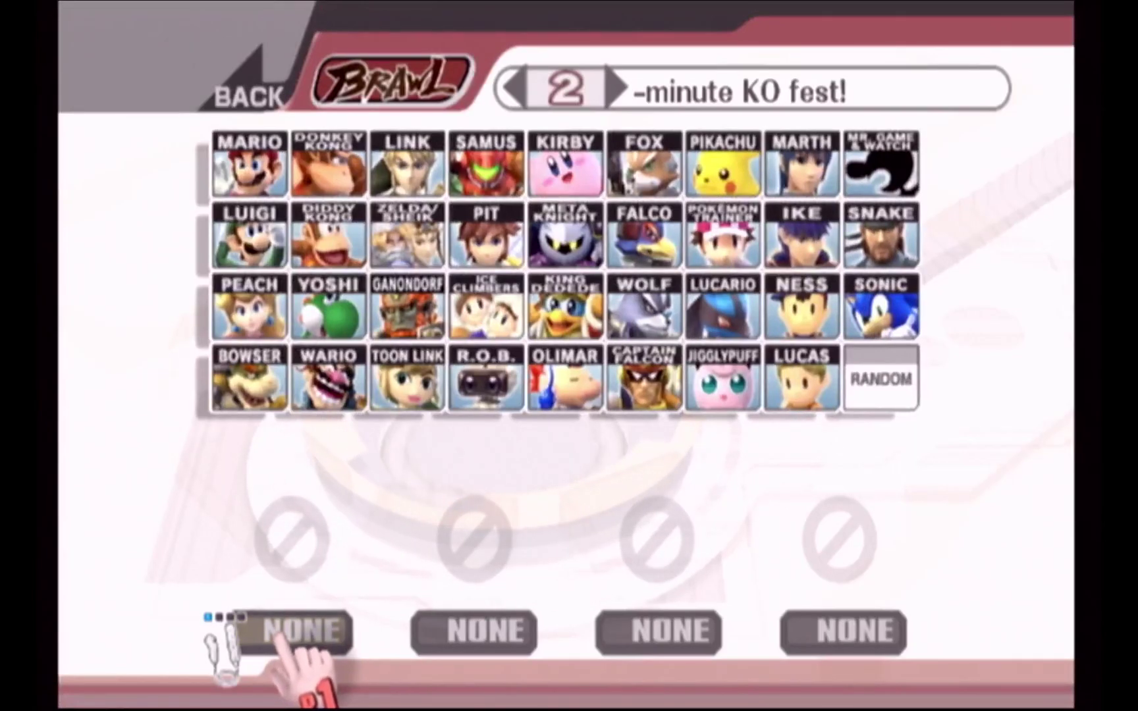
click(280, 636)
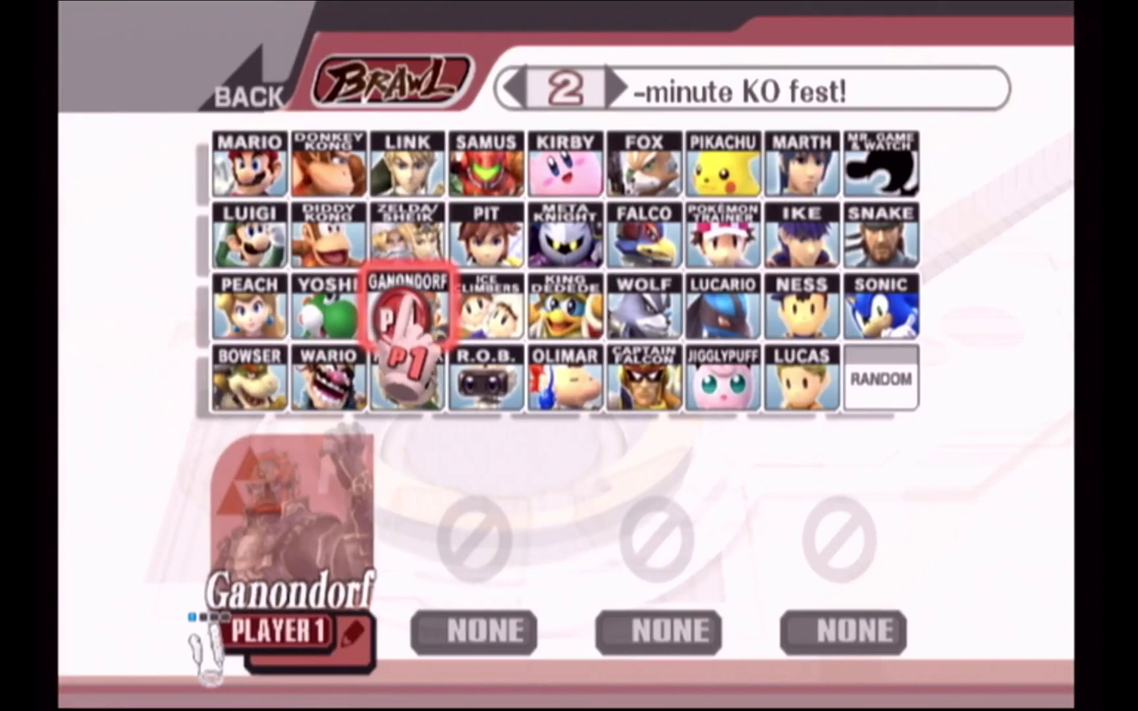